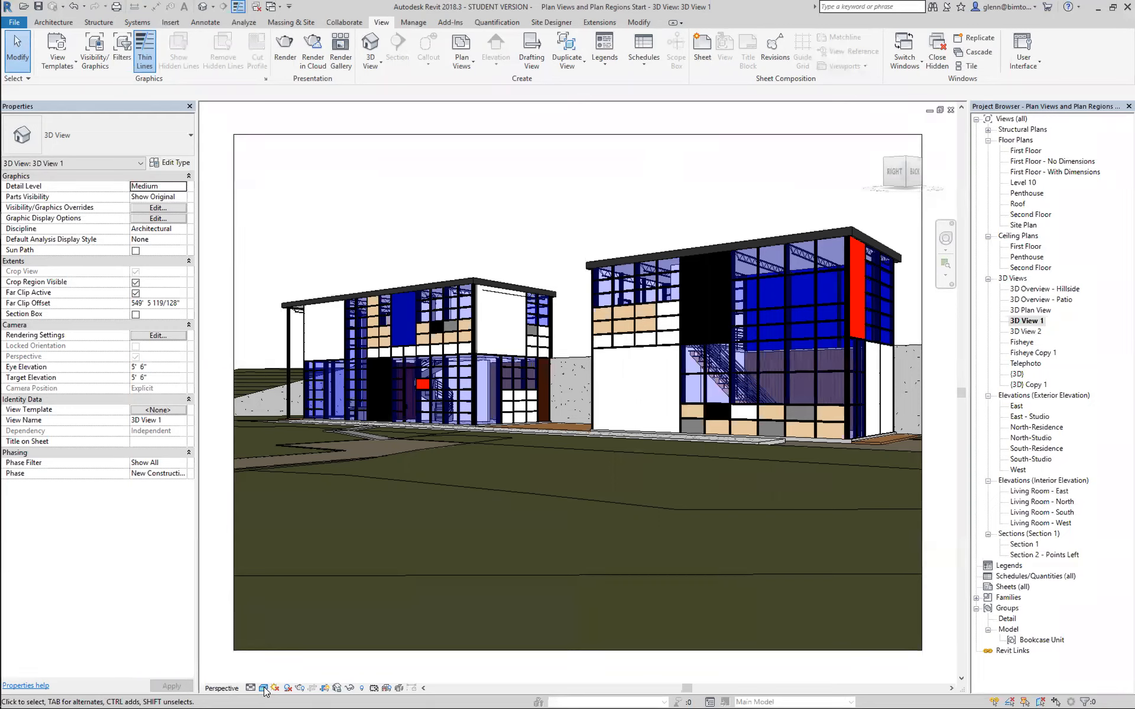
Set 3D View 1 to the Wireframe visual style and select the framing group and curtain wall of the building with the straight stair.
left_click(264, 688)
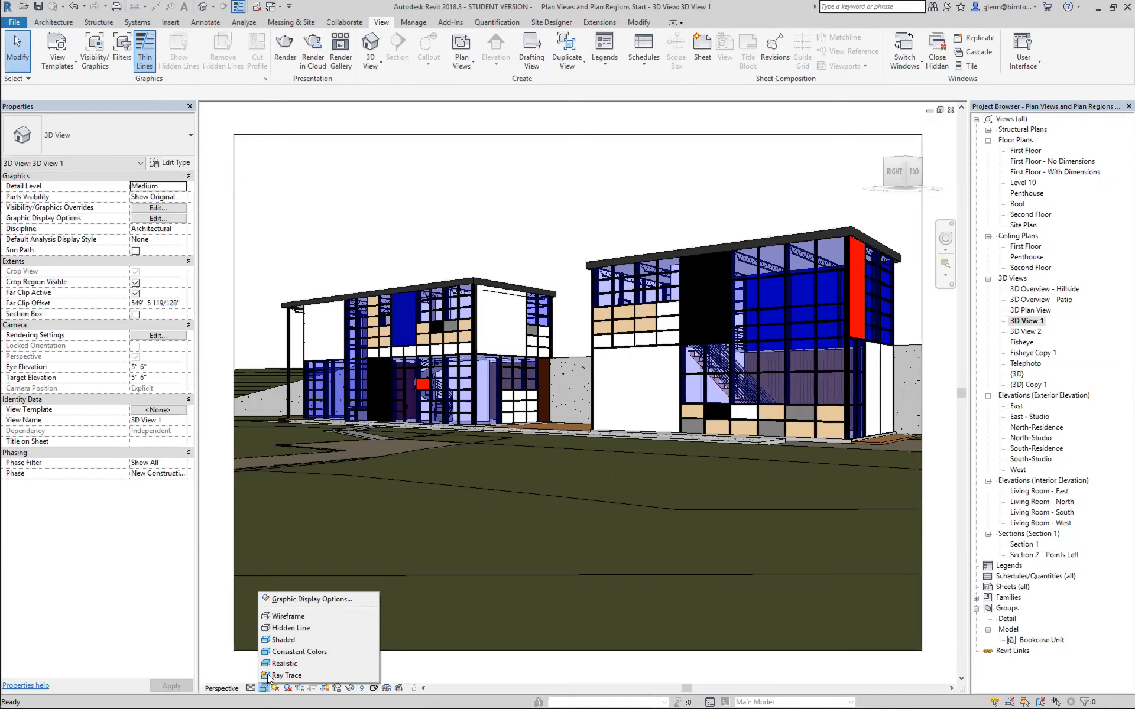
left_click(284, 618)
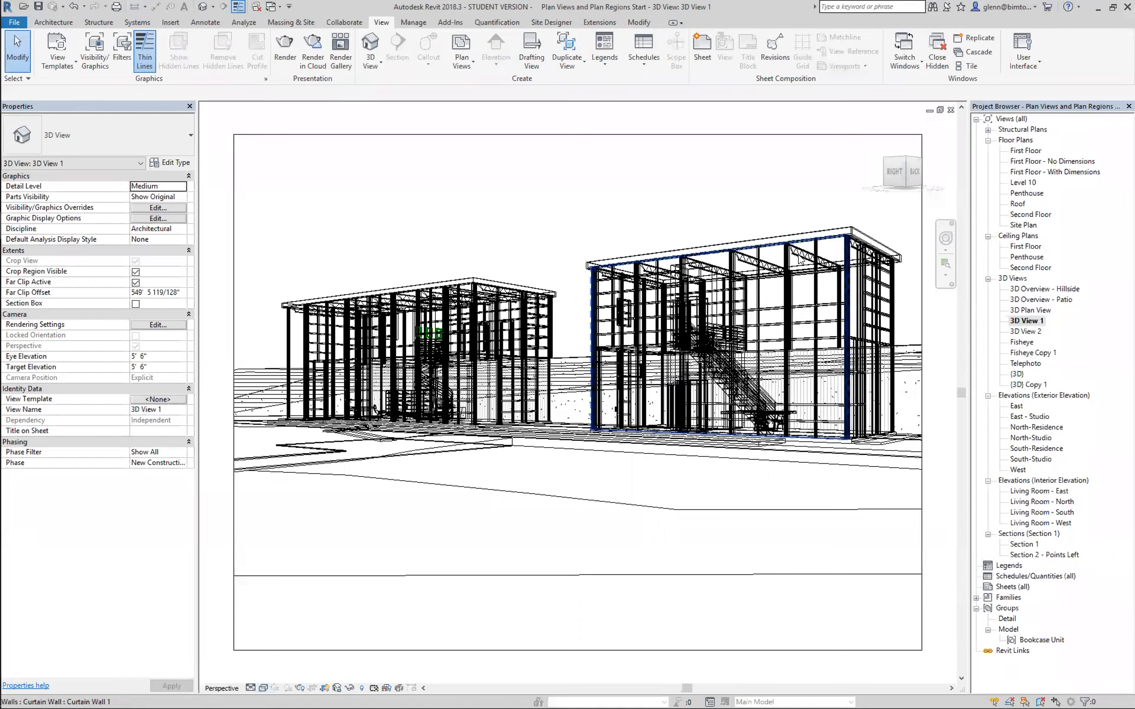
left_click(784, 281)
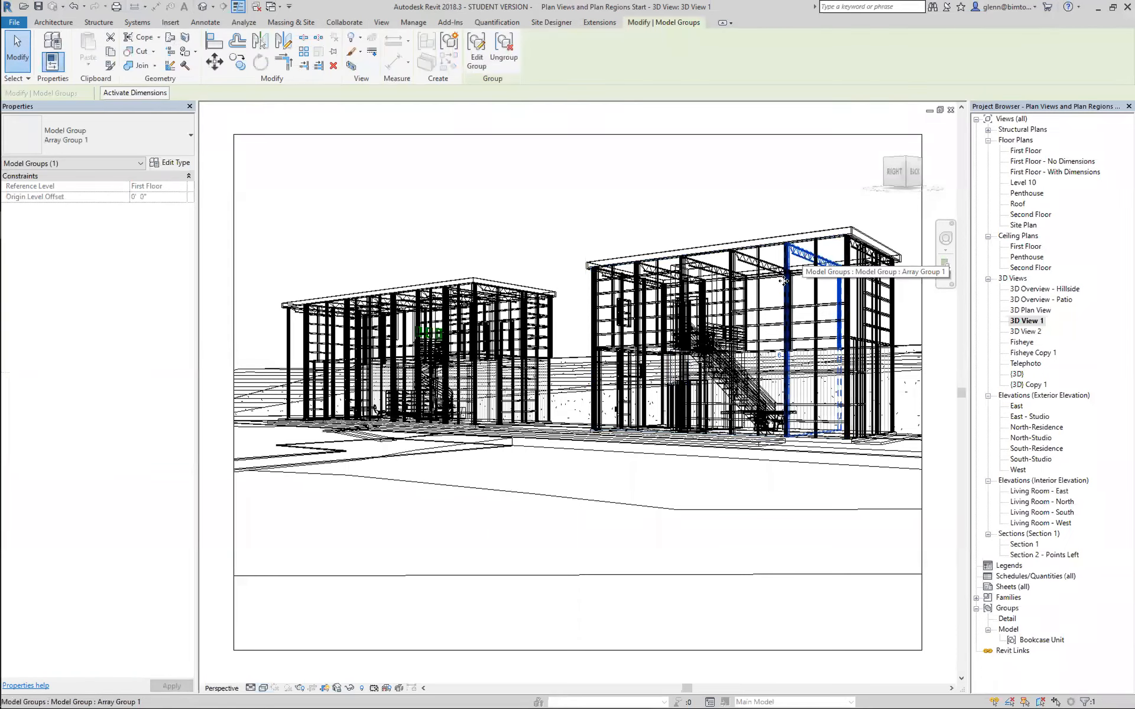
left_click(769, 311)
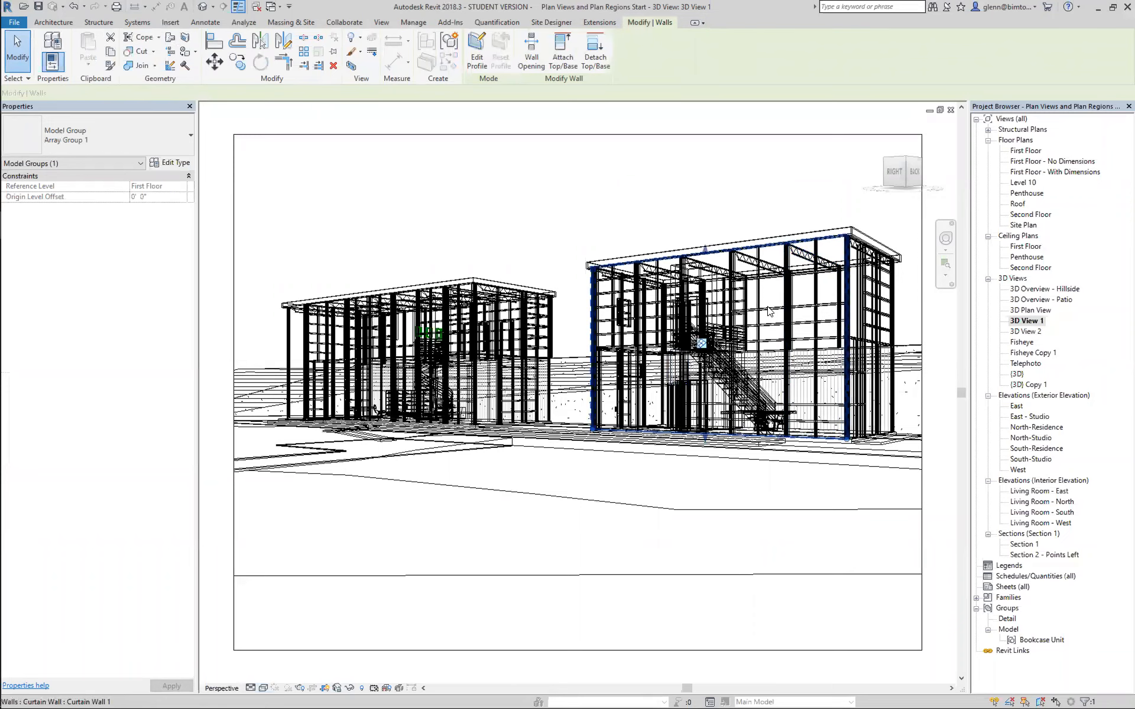
key("Escape")
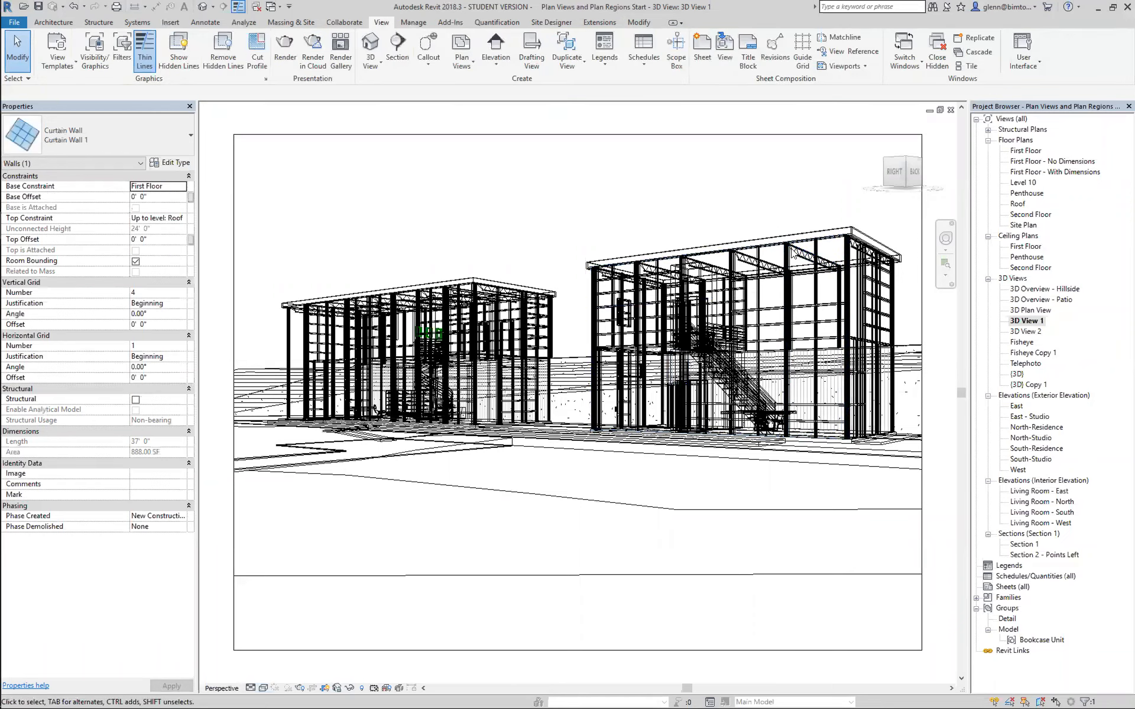
left_click(803, 264)
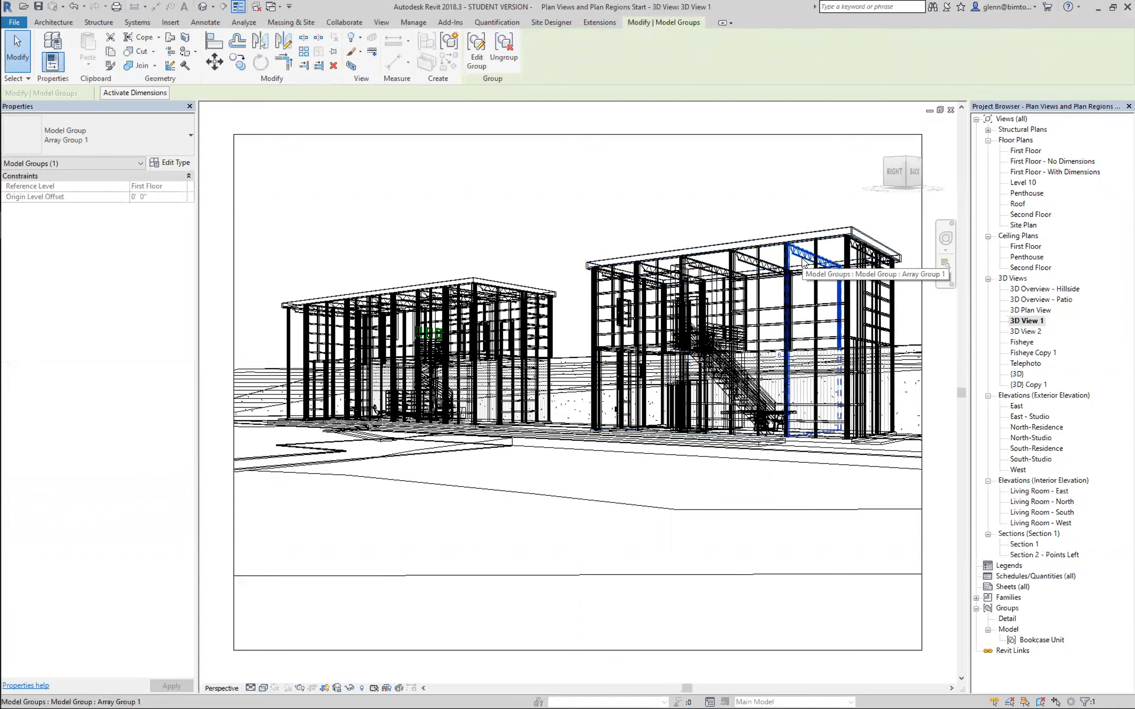
left_click(456, 184)
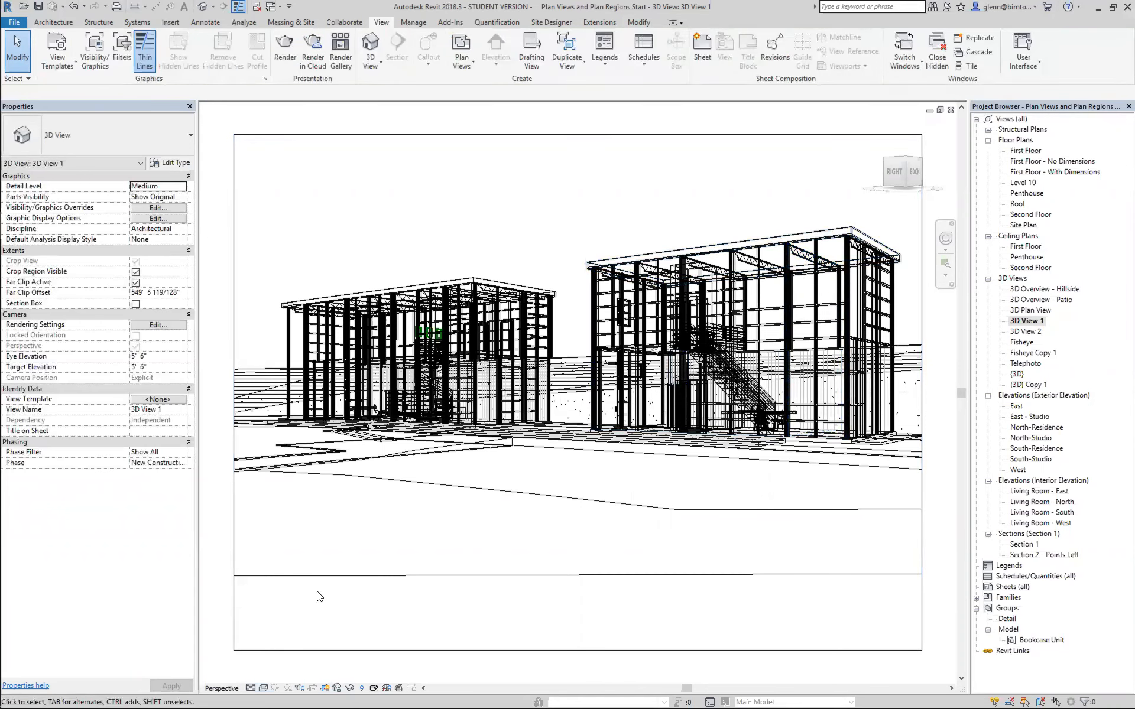
Set the view to Hidden Line and select a K-Series bar joist under the roof of the building with the straight stair.
left_click(263, 689)
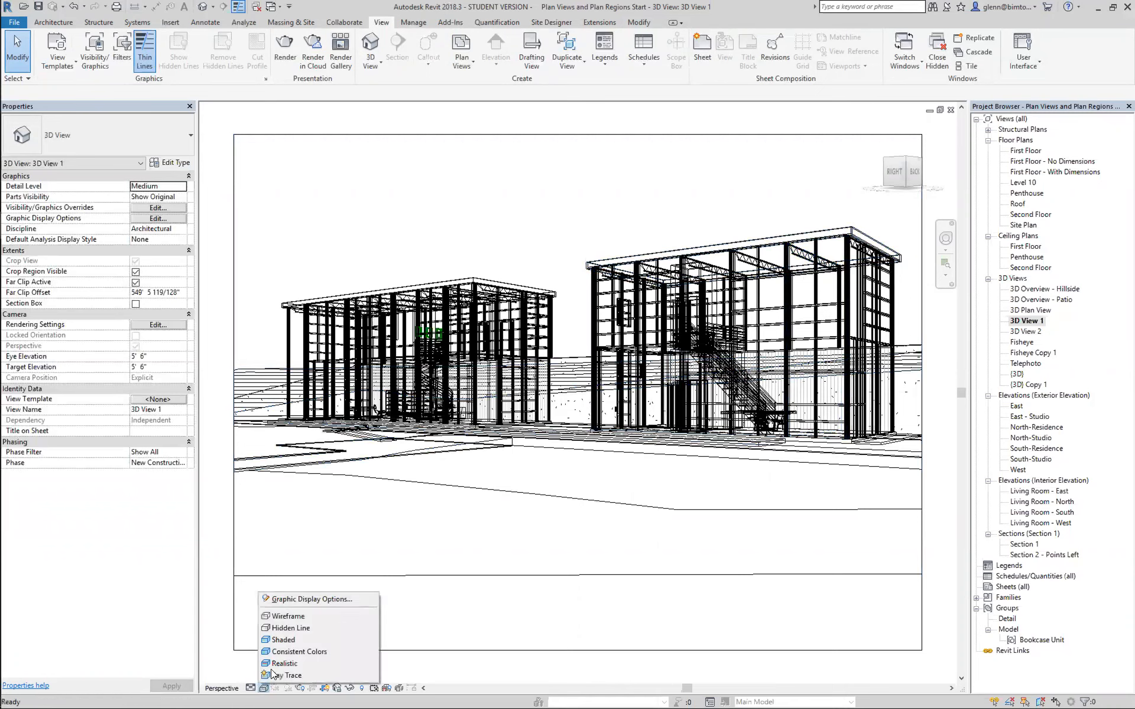
left_click(293, 628)
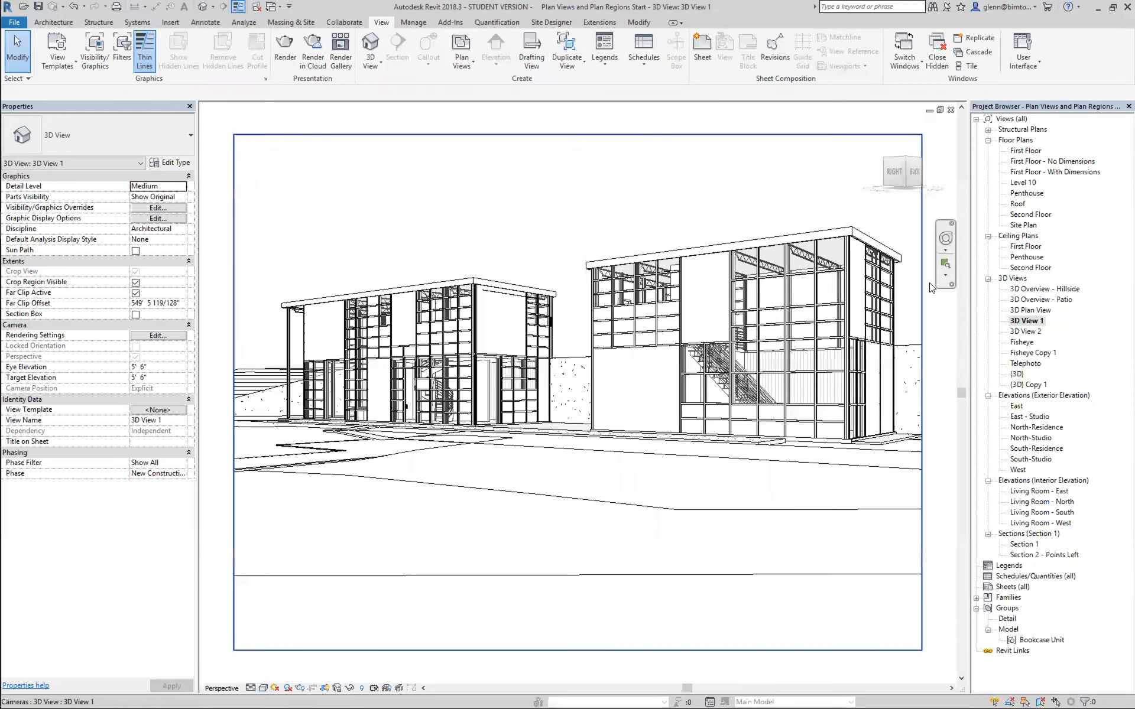
left_click(945, 264)
left_click_drag(683, 225, 867, 317)
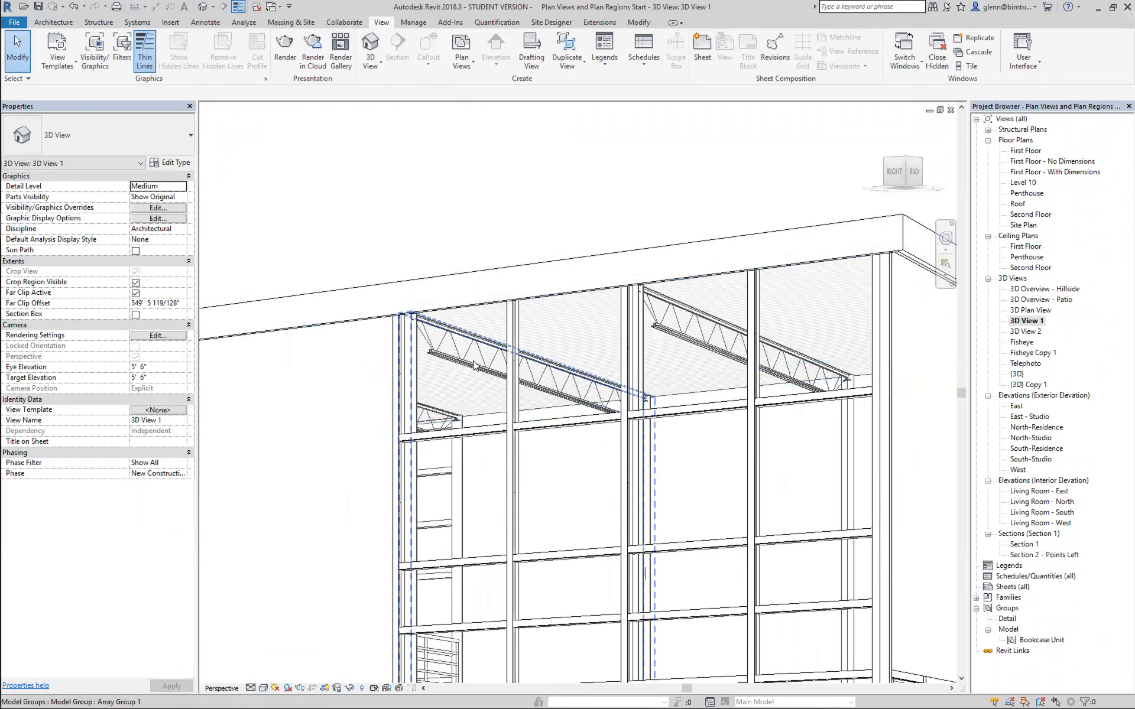
key("Tab")
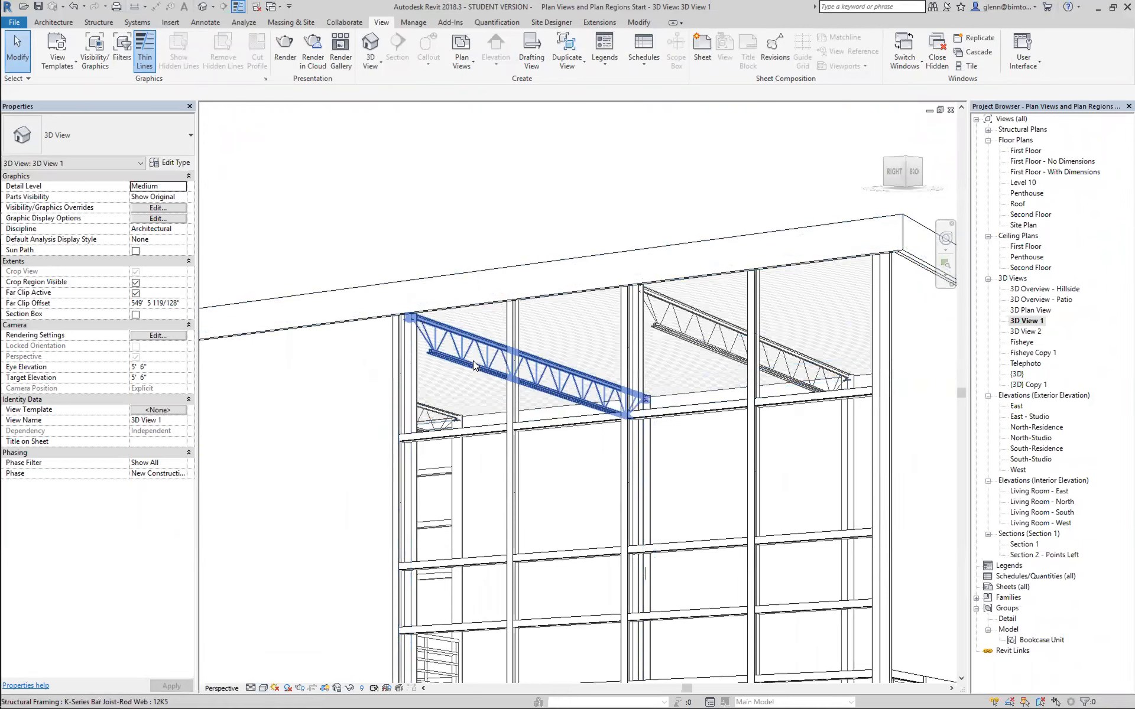
left_click(473, 365)
left_click(465, 219)
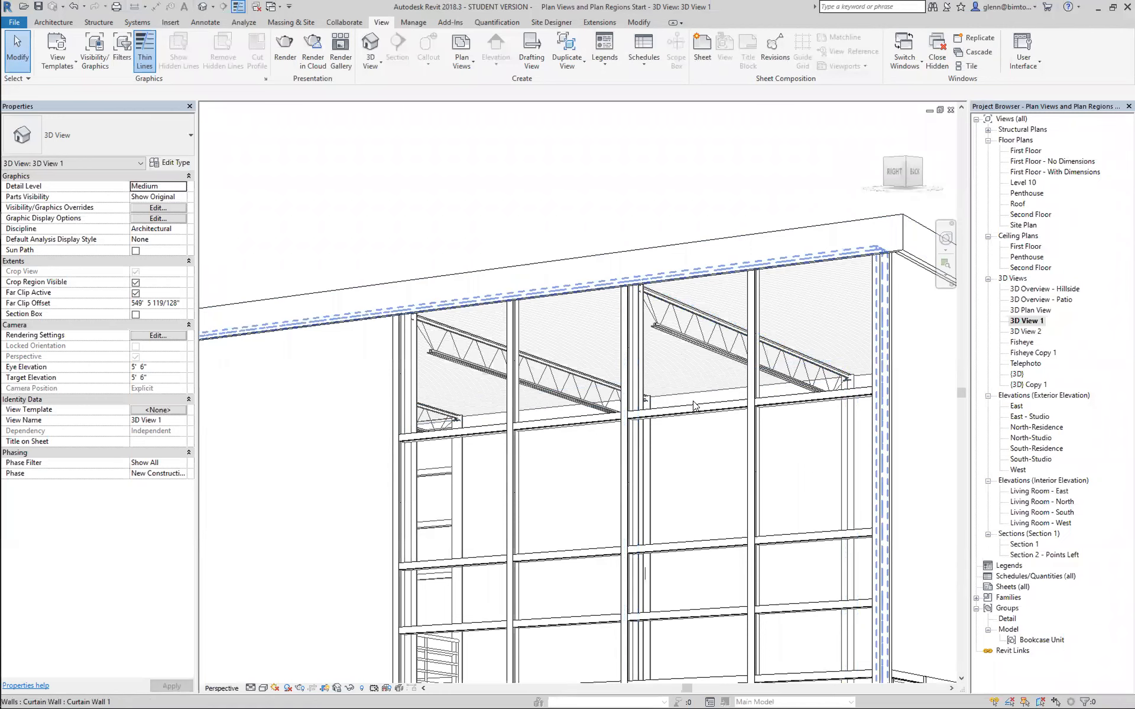
Frame the building with the spiral stair and set the view's visual style to Shaded.
scroll(695, 405, "down", 6)
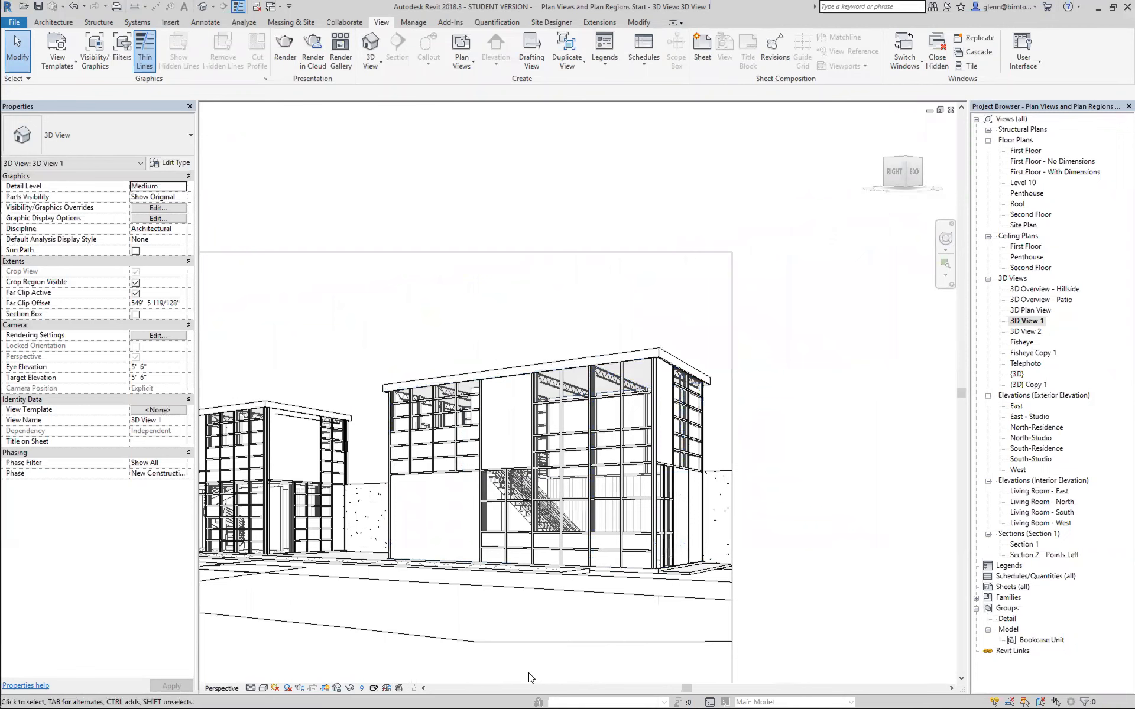
key("z")
key("f")
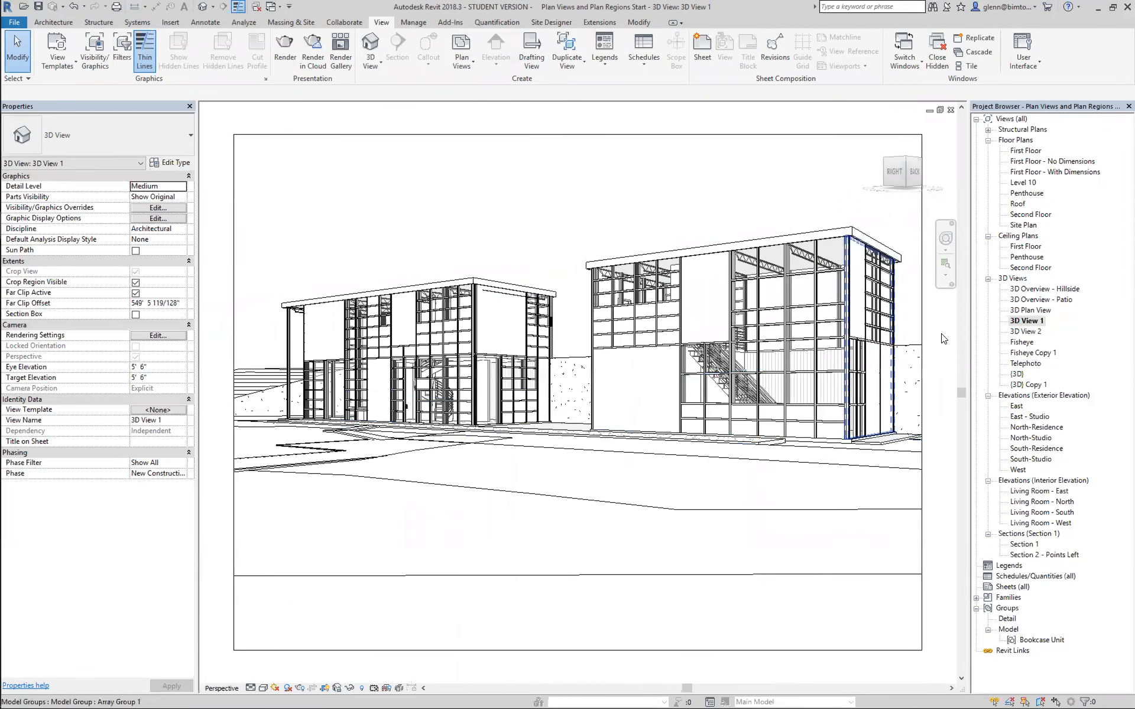
left_click(946, 263)
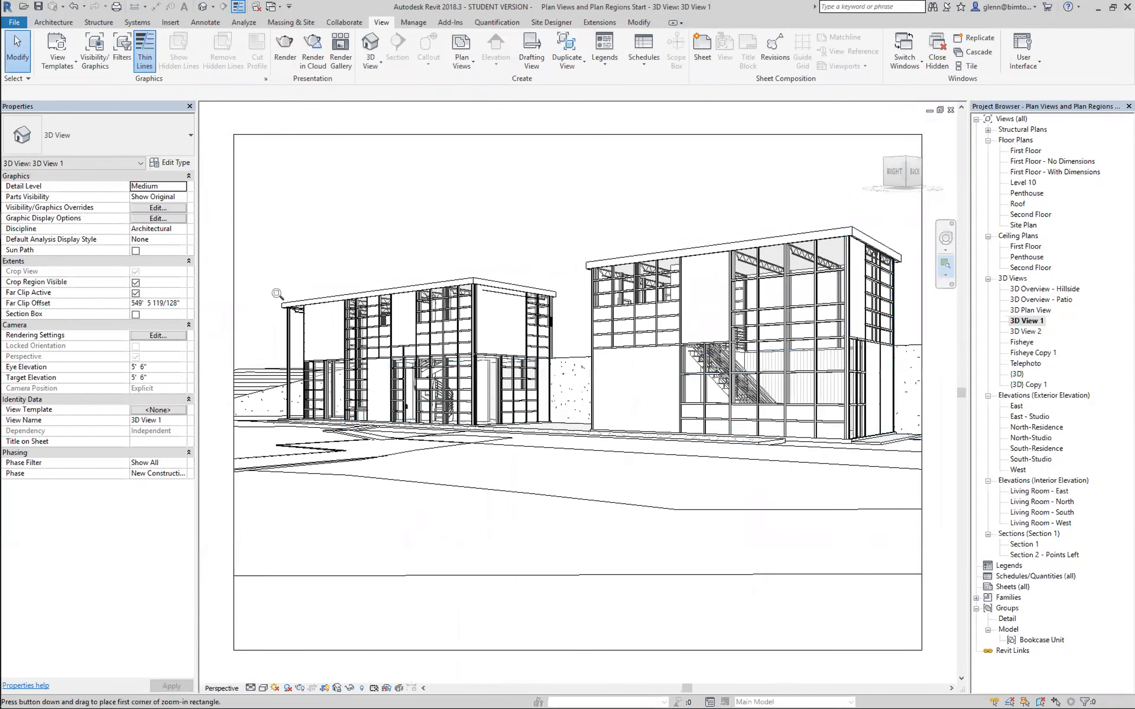
left_click_drag(266, 288, 588, 471)
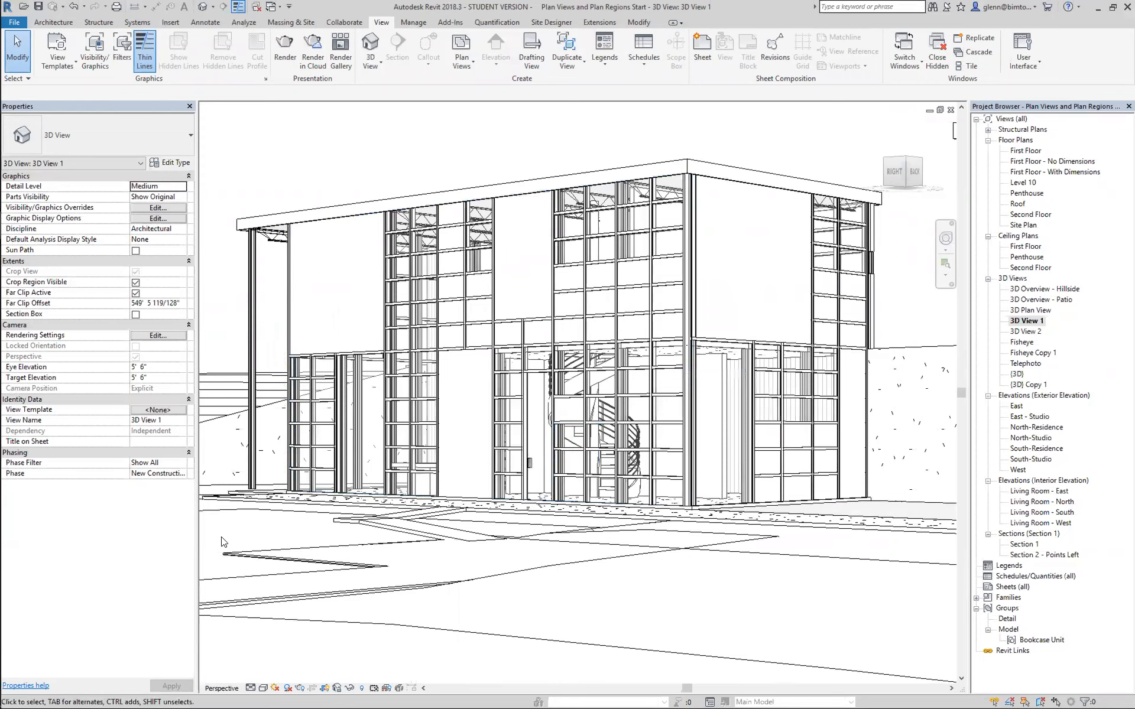
left_click(264, 688)
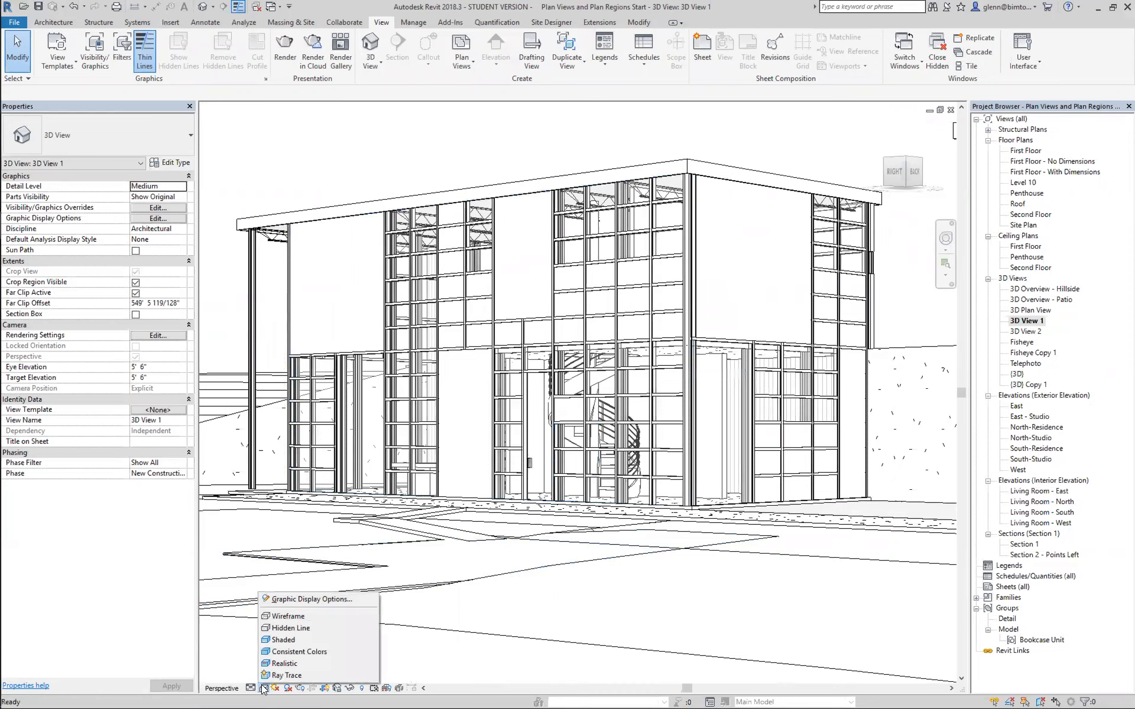
left_click(310, 643)
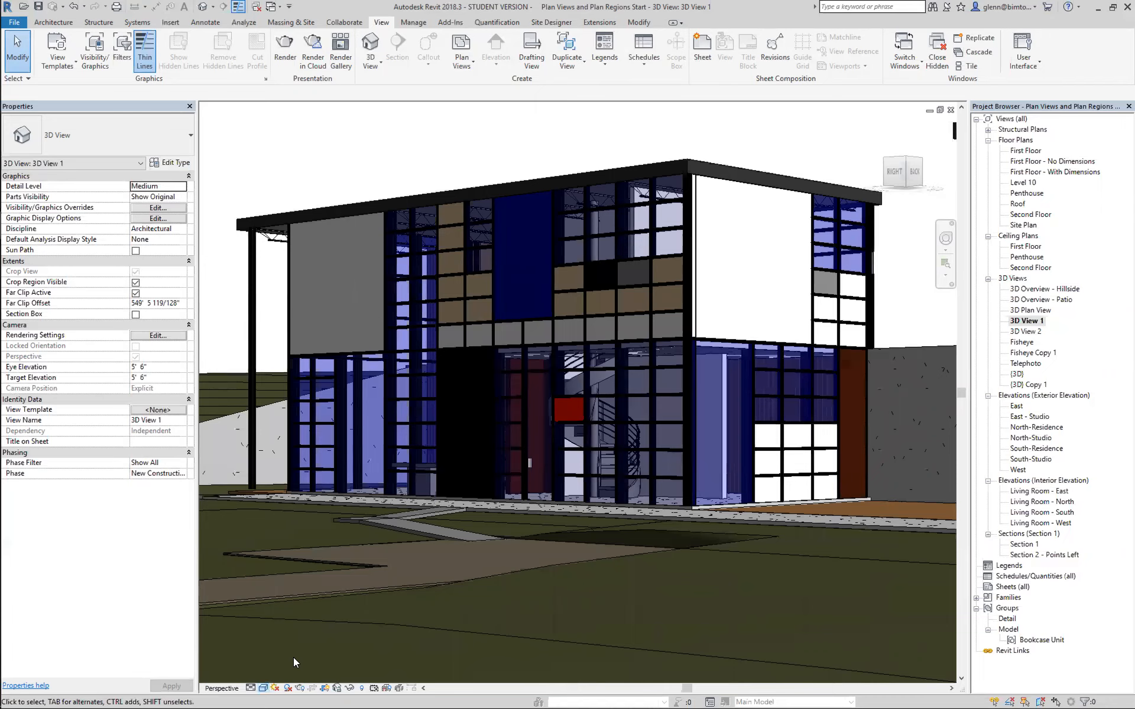
Compare the Consistent Colors and Shaded visual styles on the building, ending on Consistent Colors.
left_click(263, 688)
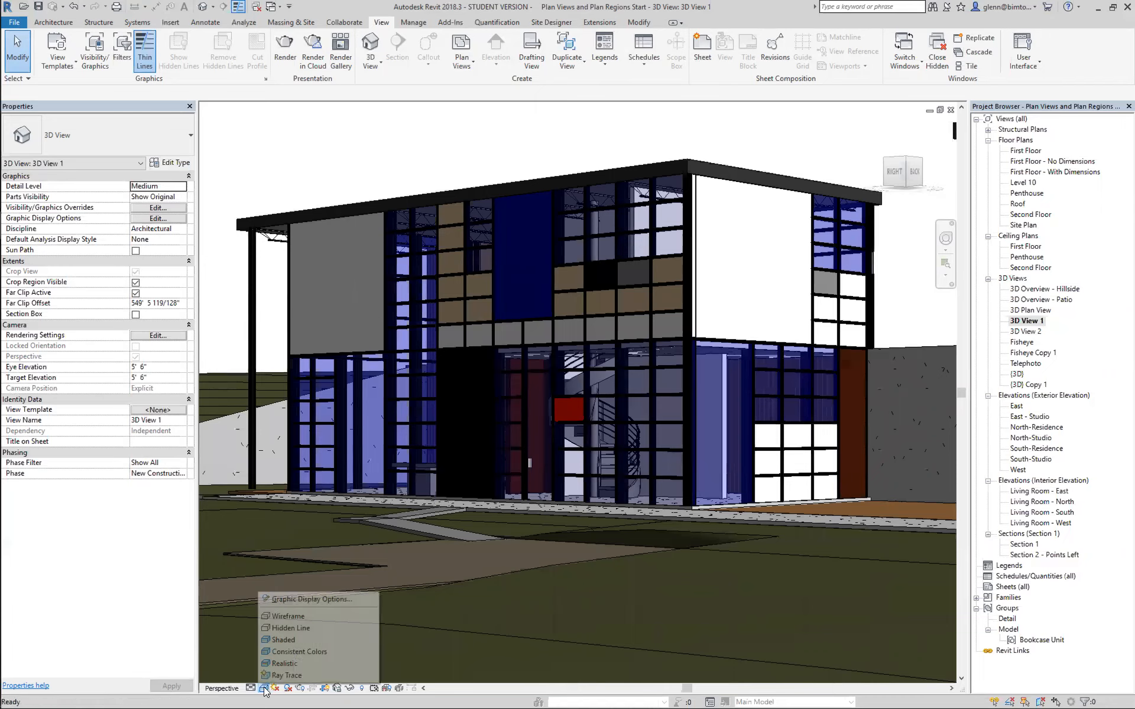
left_click(279, 651)
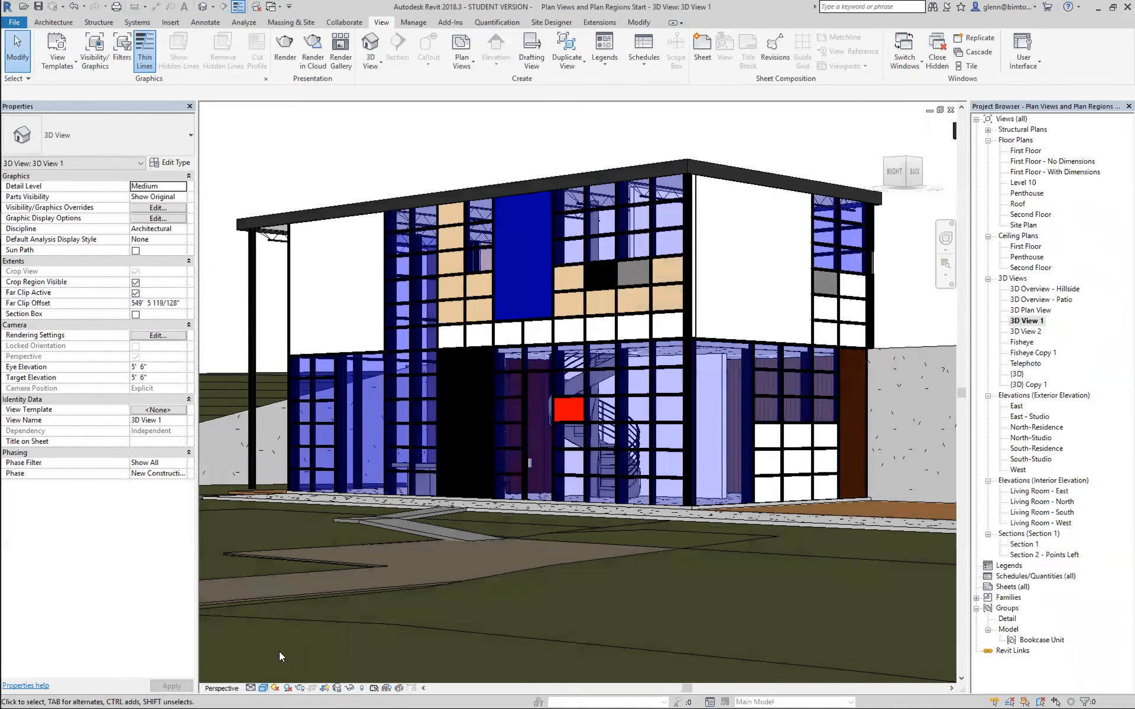
left_click(263, 689)
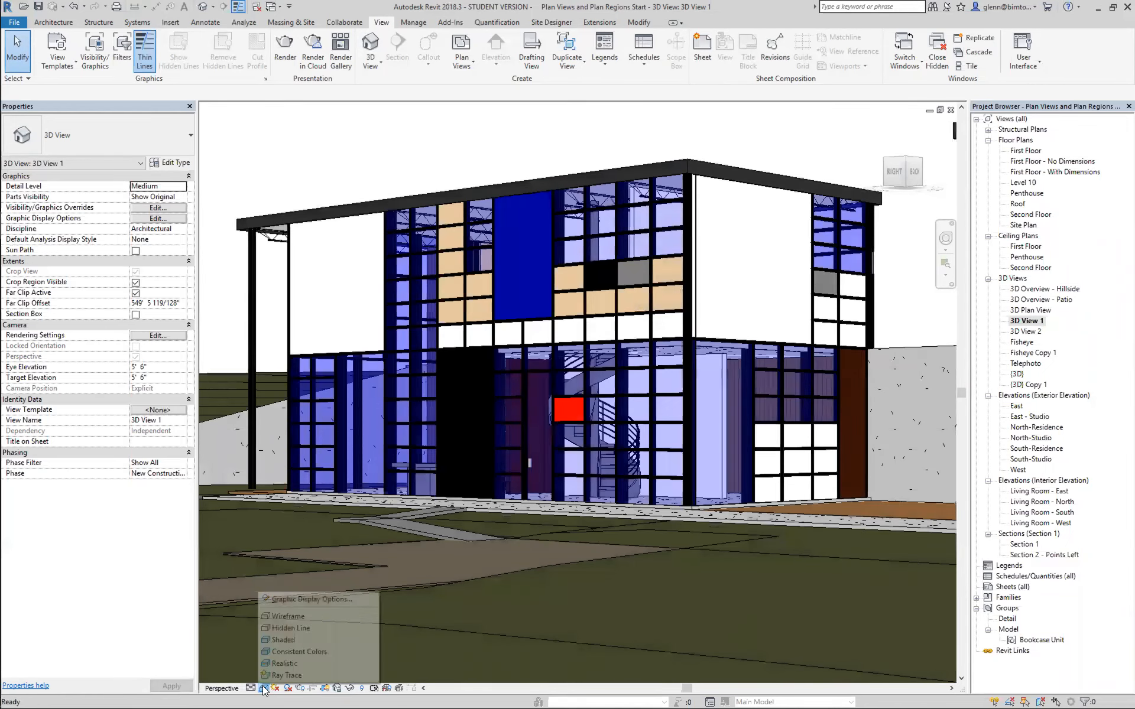
left_click(277, 642)
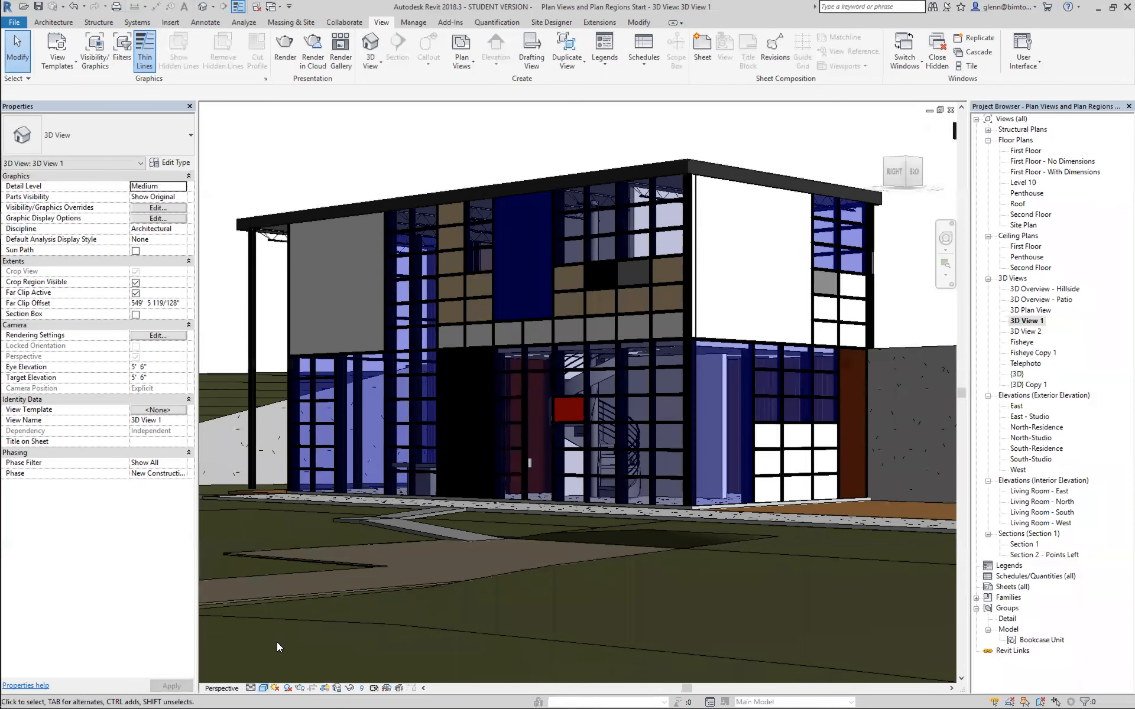
left_click(263, 688)
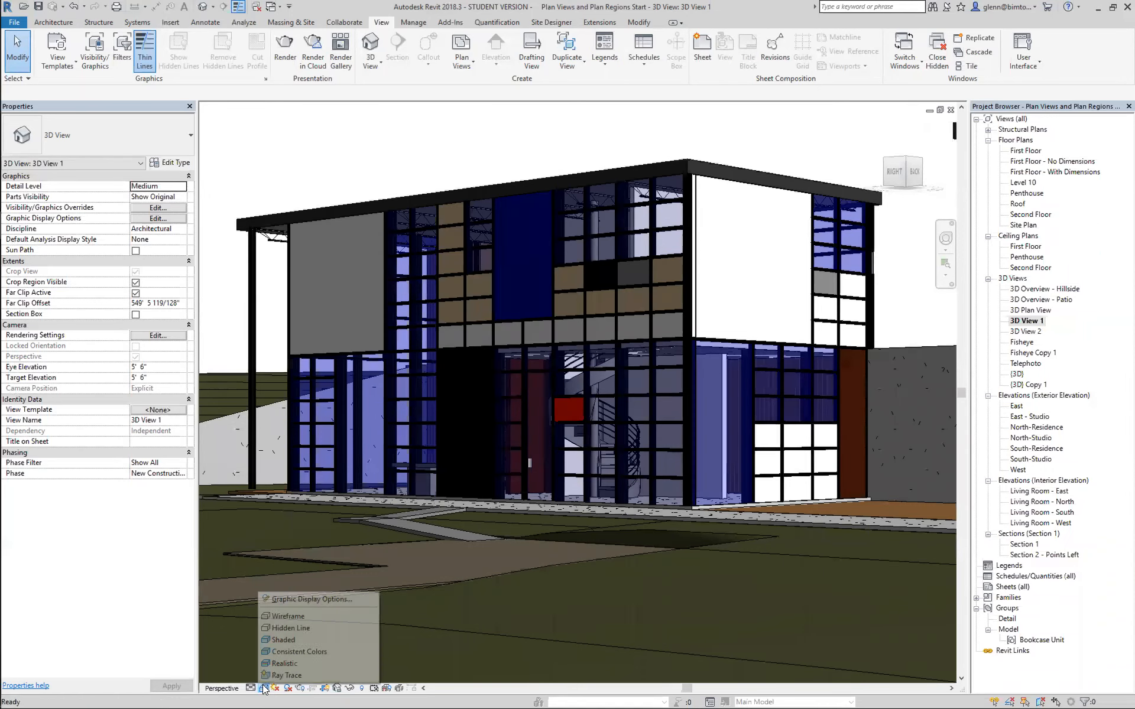
left_click(276, 655)
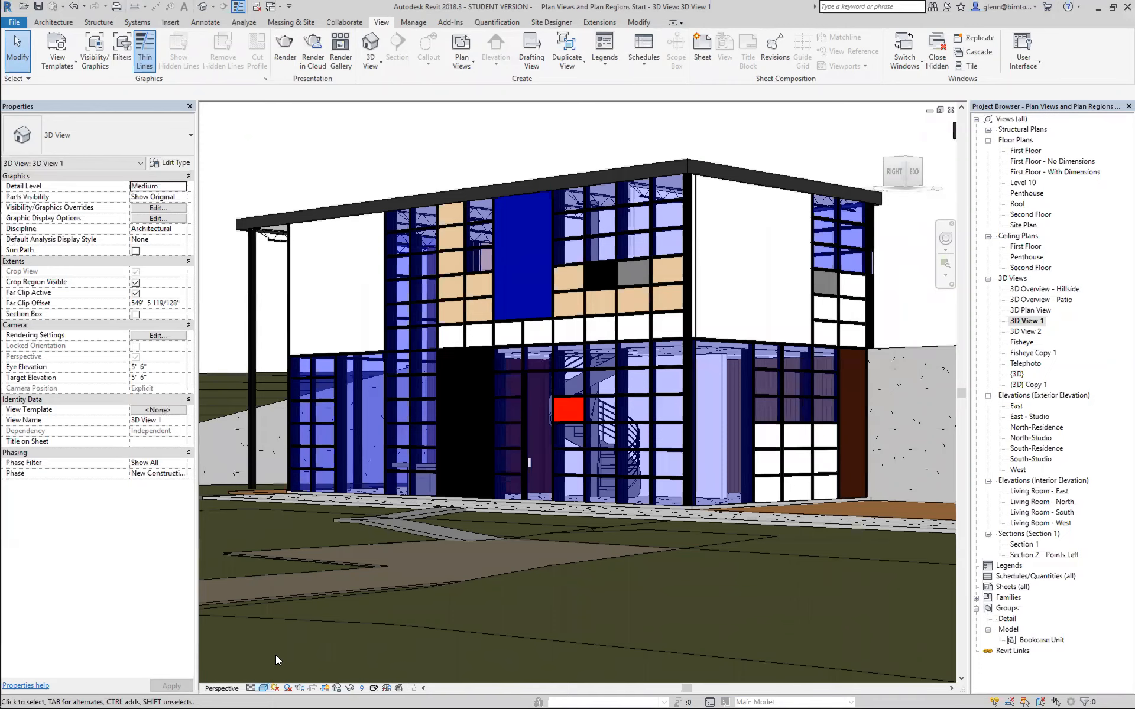
Return the building's visual style from Consistent Colors to Shaded.
left_click(263, 689)
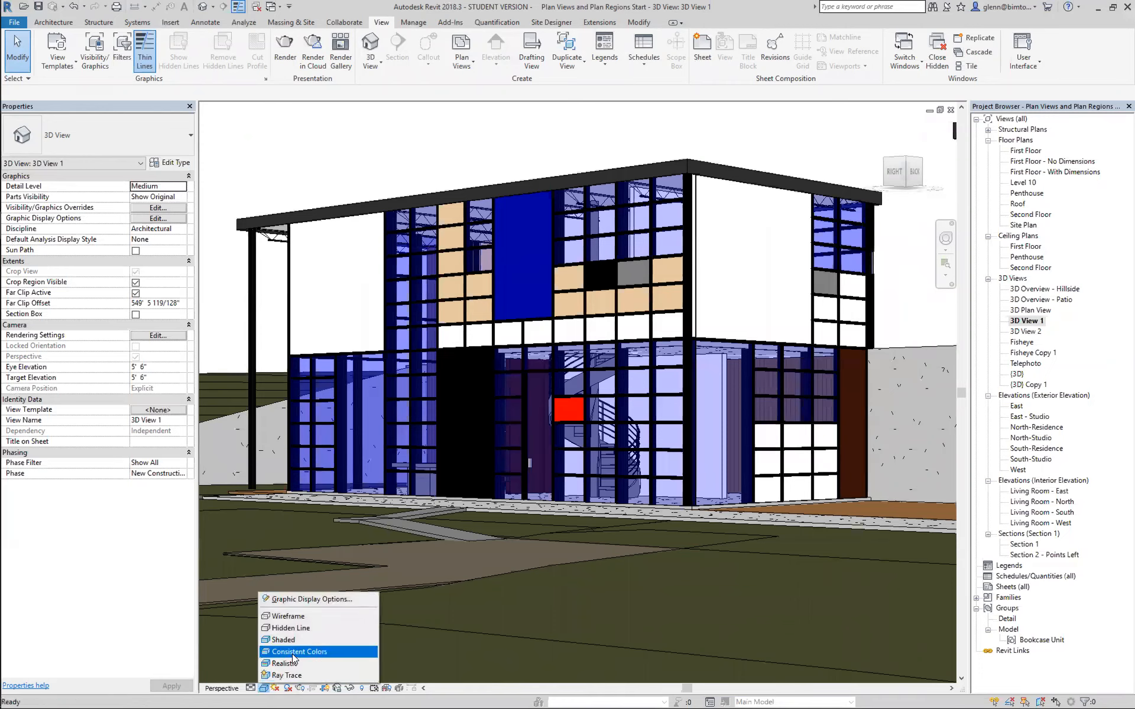
left_click(311, 162)
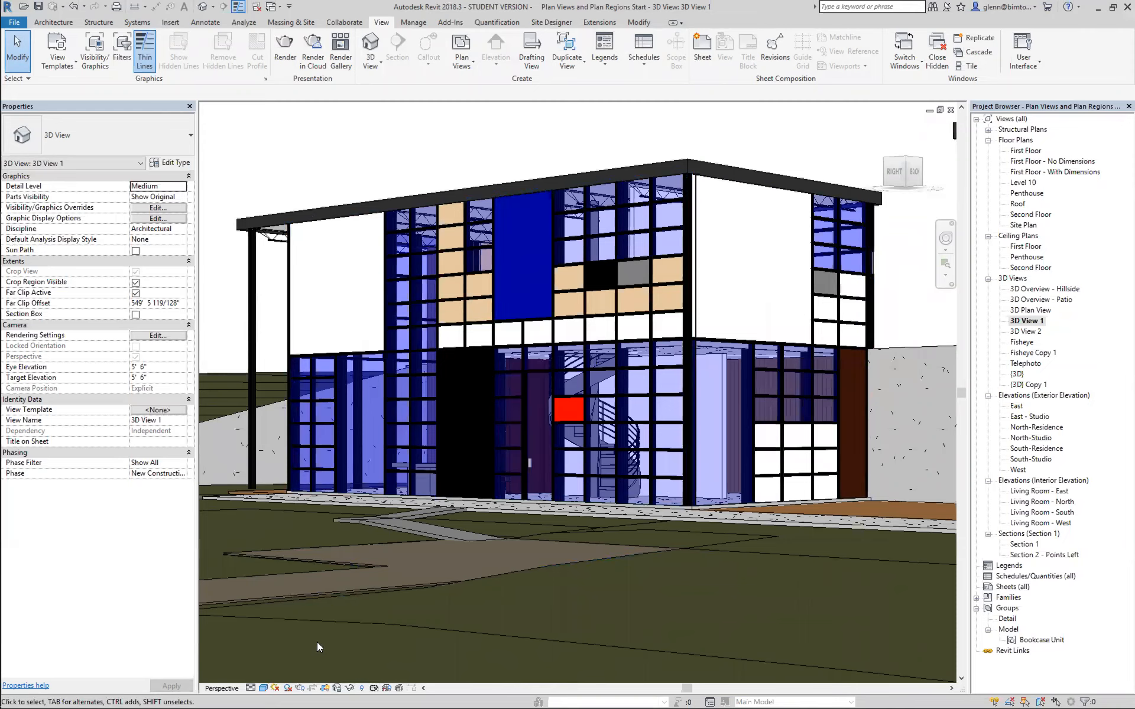
left_click(264, 690)
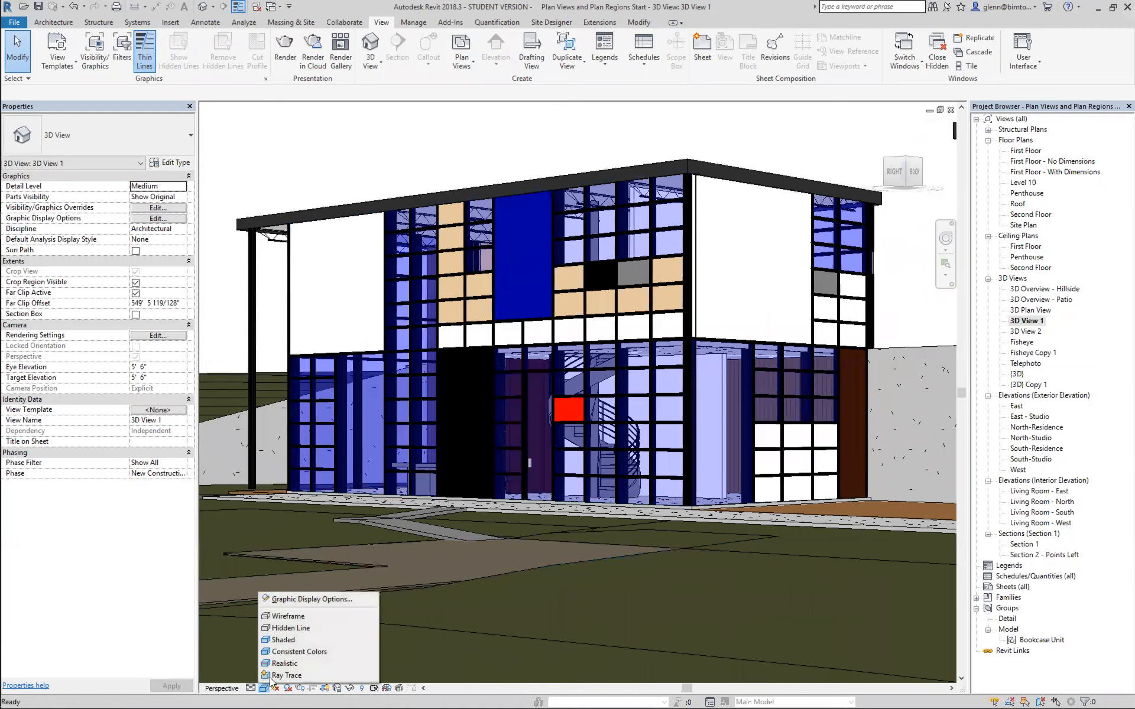
left_click(279, 642)
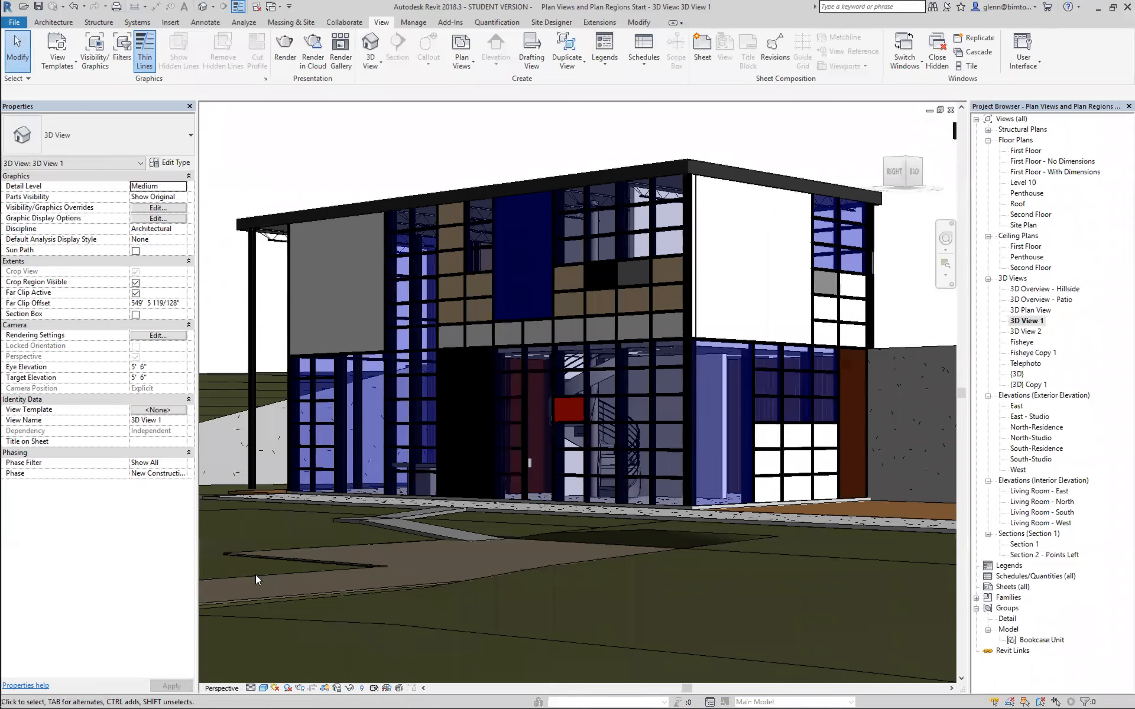
Set the view to the Realistic visual style and zoom in on the dark wood panel at the building's corner.
left_click(263, 689)
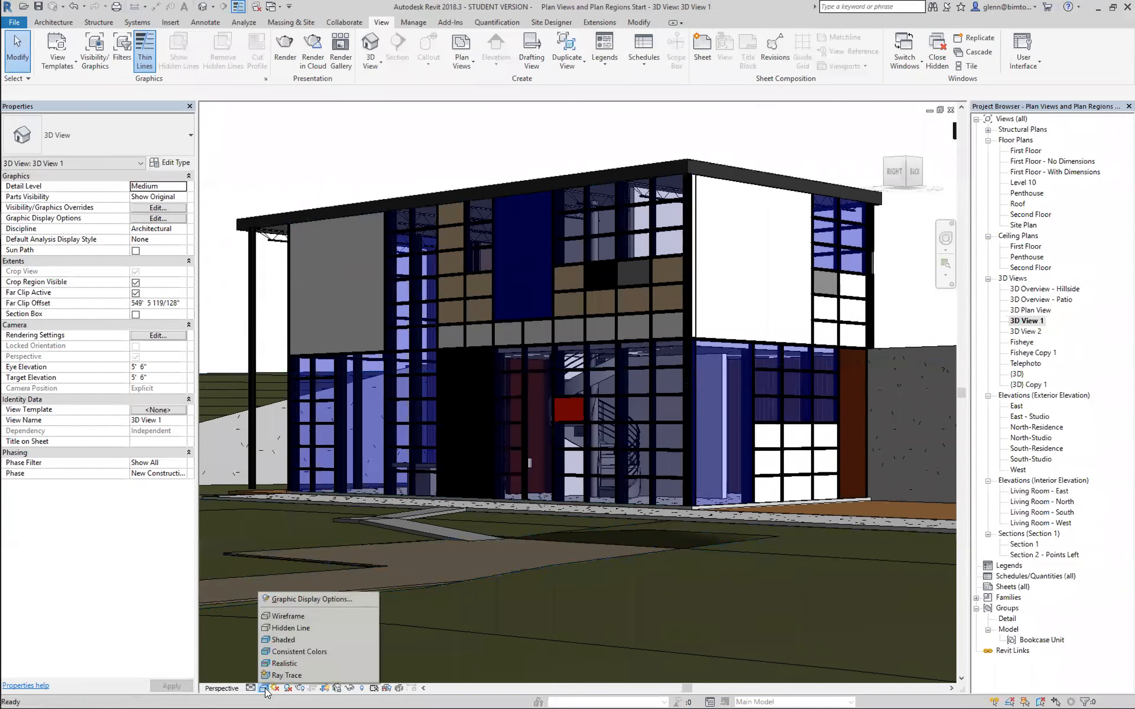
left_click(276, 665)
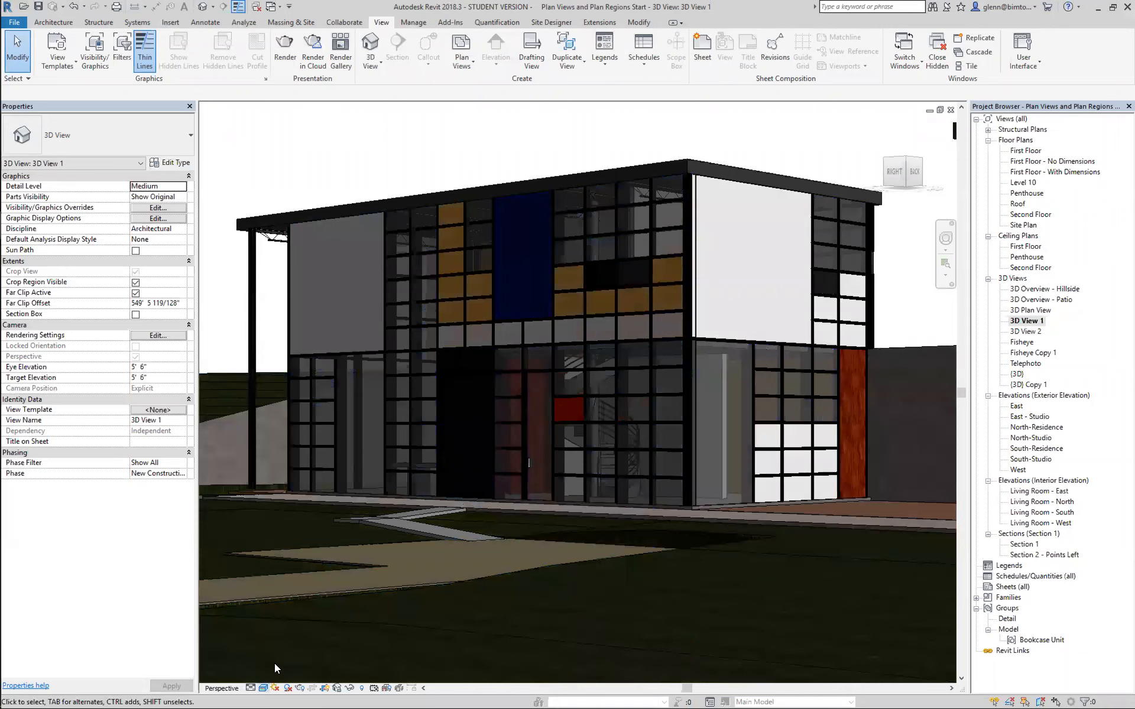
left_click(946, 267)
left_click_drag(793, 294, 904, 450)
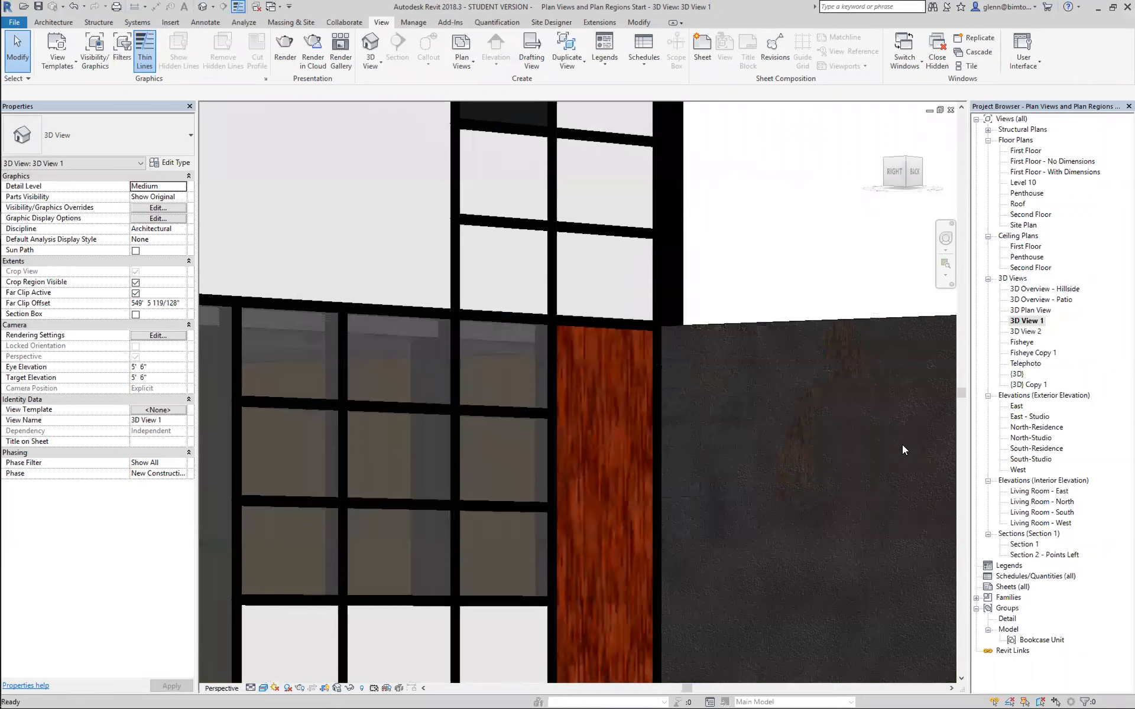
Switch the wood panel close-up to Shaded and back to Realistic to compare the material display.
left_click(262, 689)
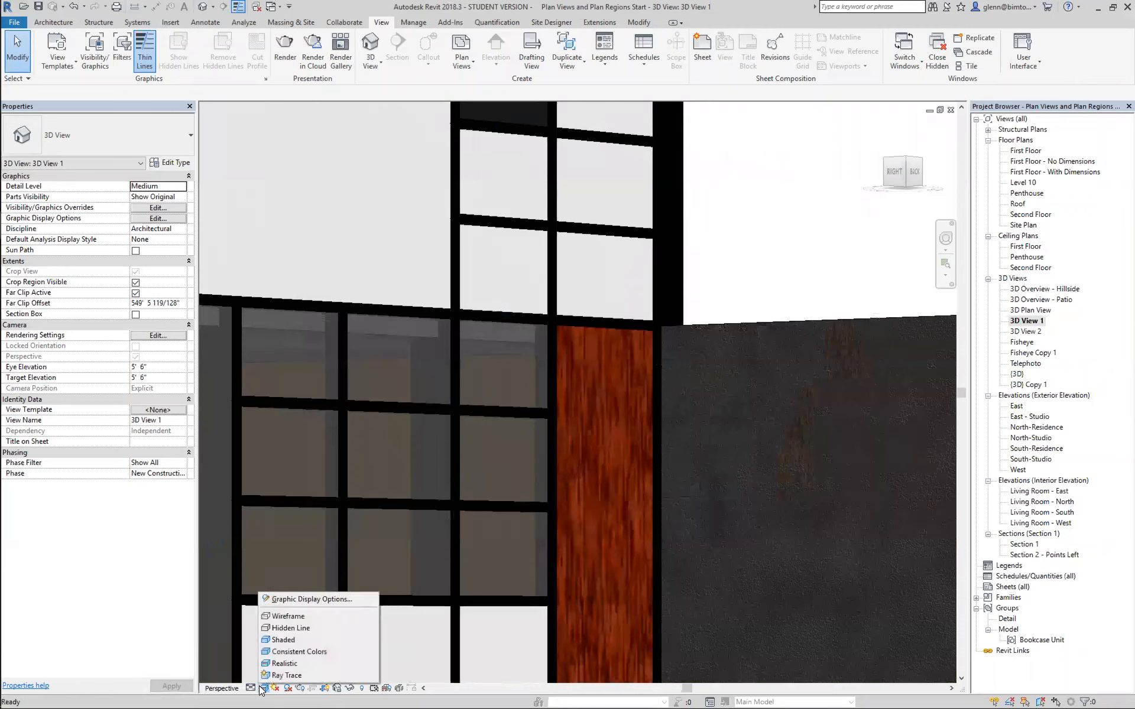
left_click(272, 642)
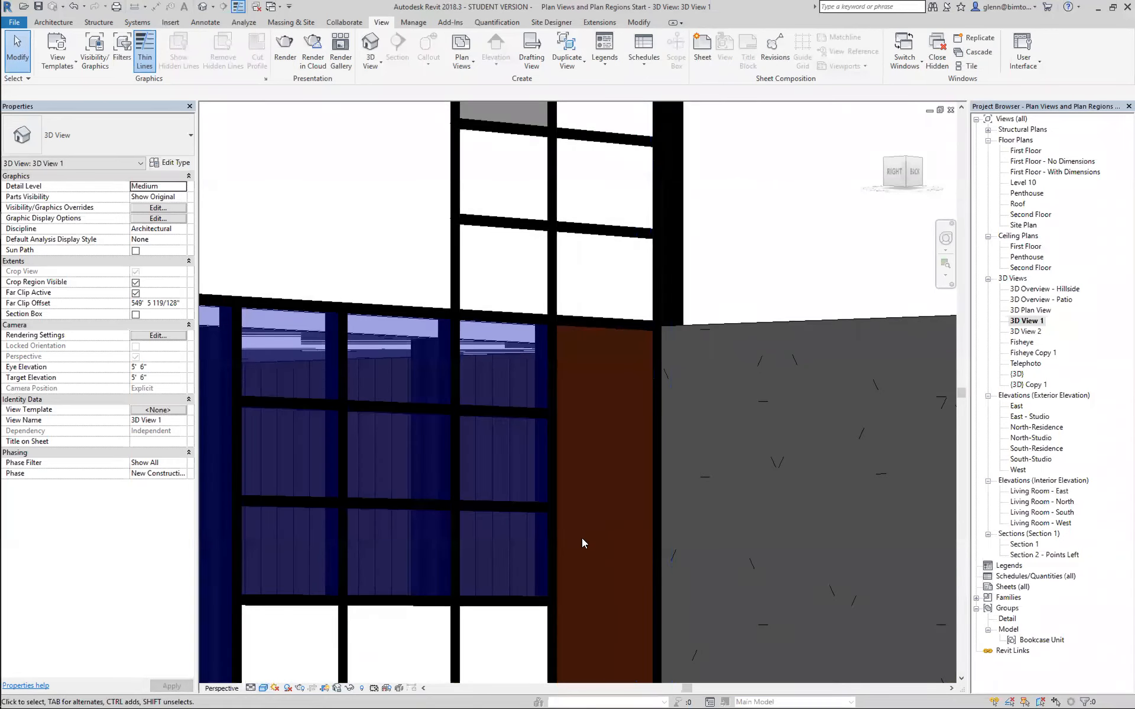
left_click(264, 688)
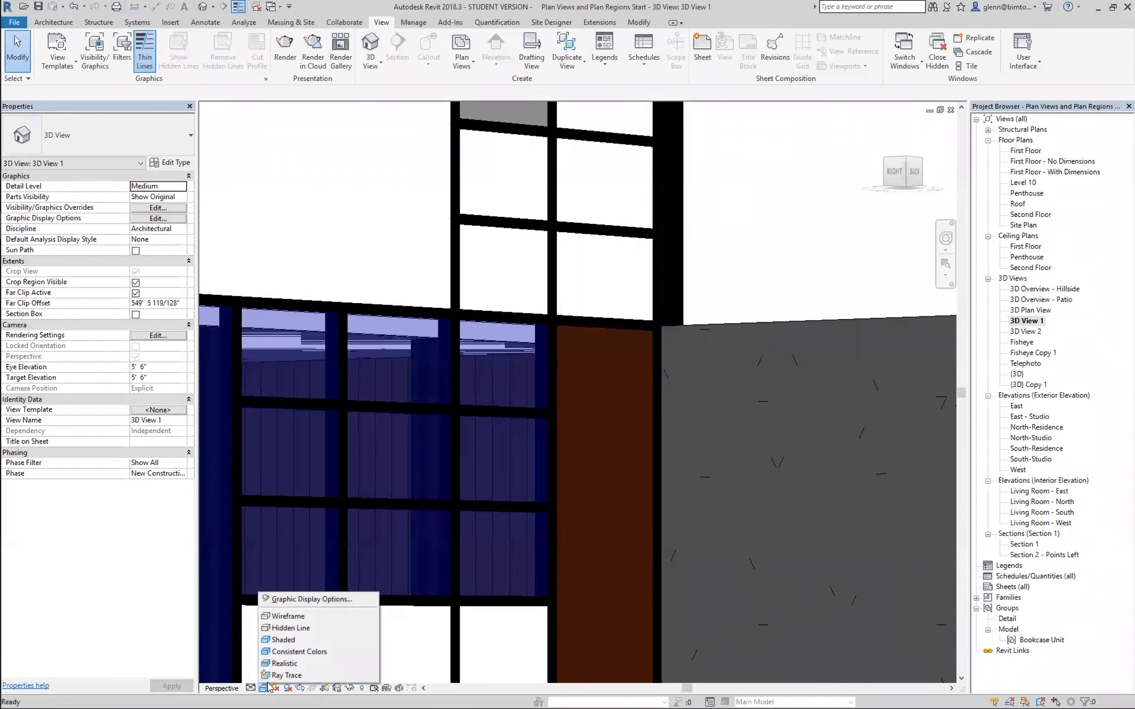
left_click(278, 664)
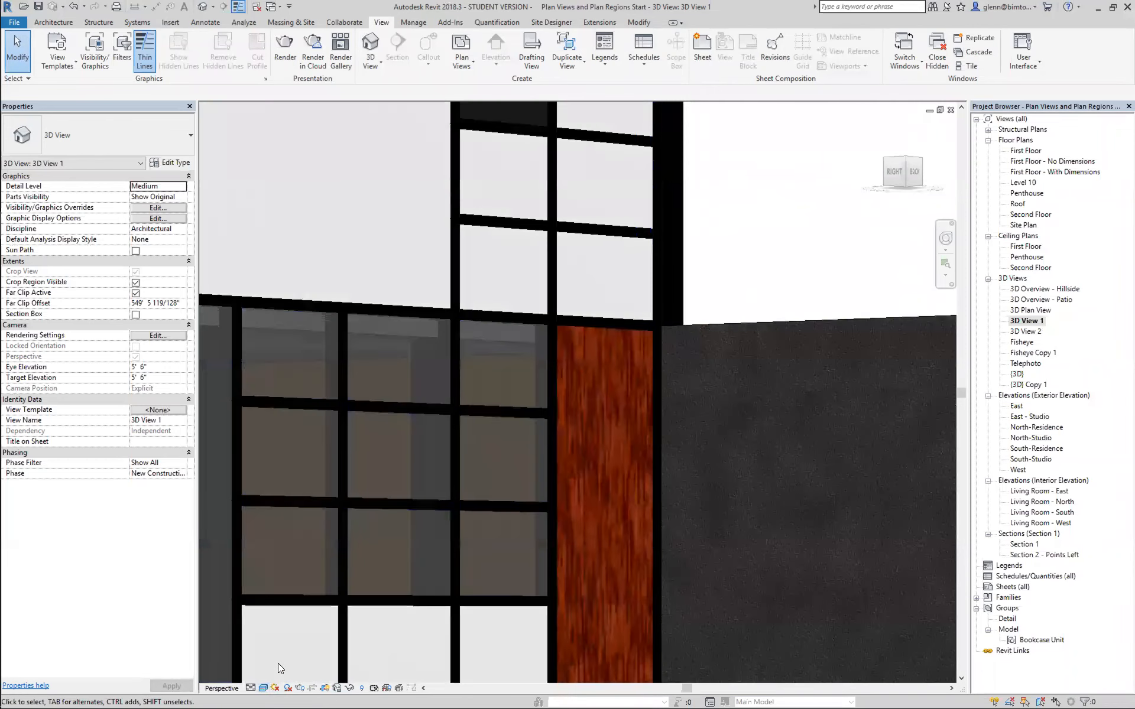
Inspect the Wood - Dark curtain panel's Wood Panel - Dark material, viewing its shading settings and available surface patterns without changing them.
left_click(557, 464)
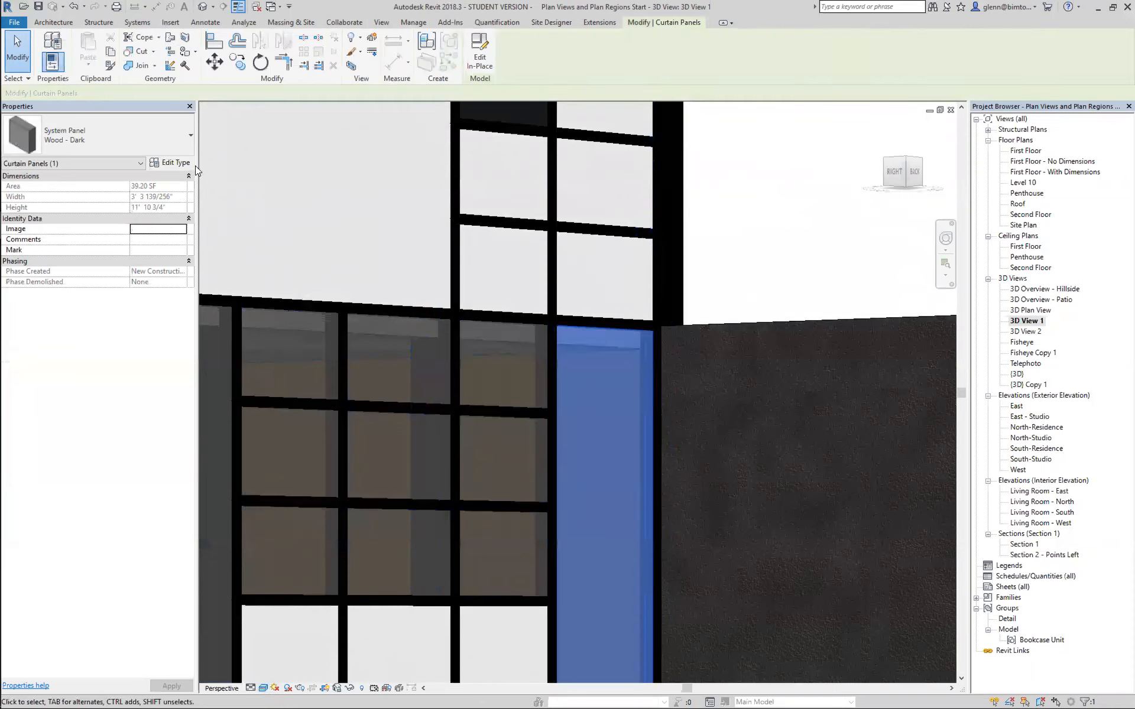
left_click(178, 163)
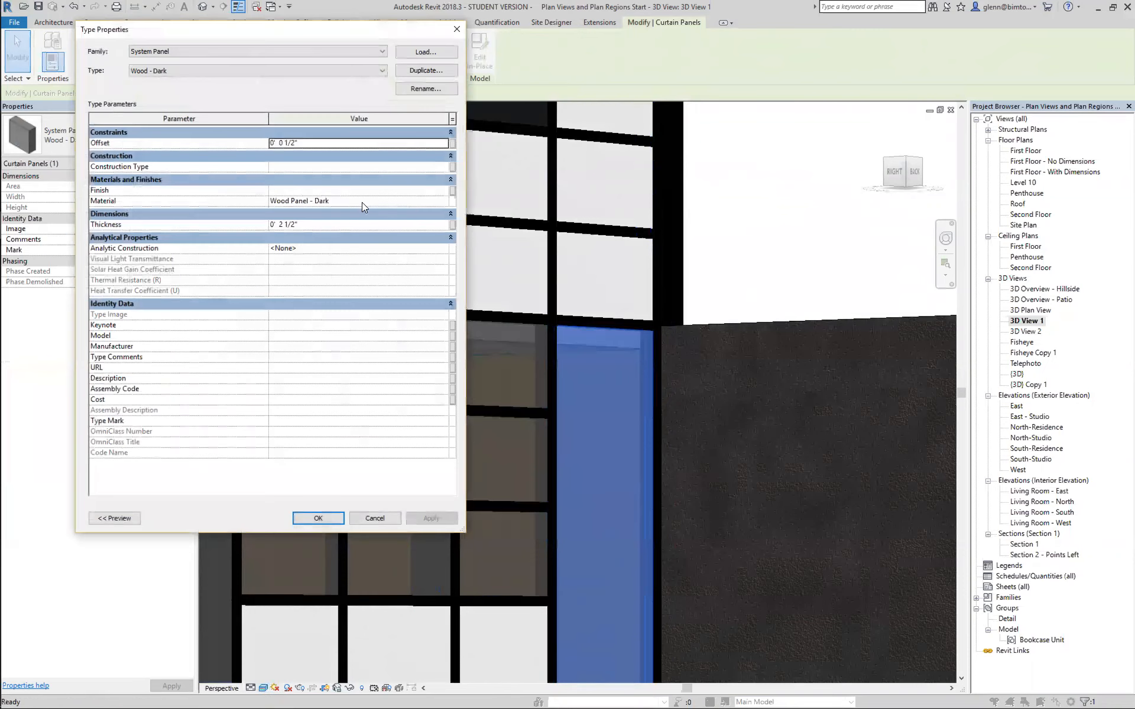
left_click(443, 202)
left_click(443, 202)
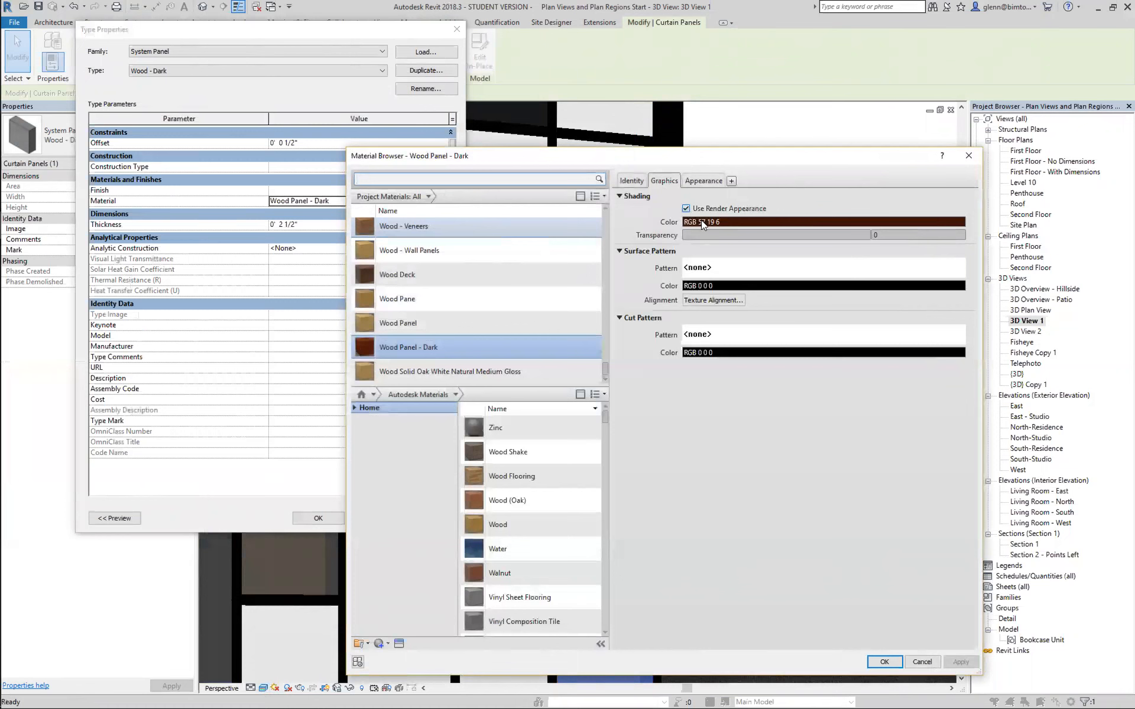
left_click(706, 269)
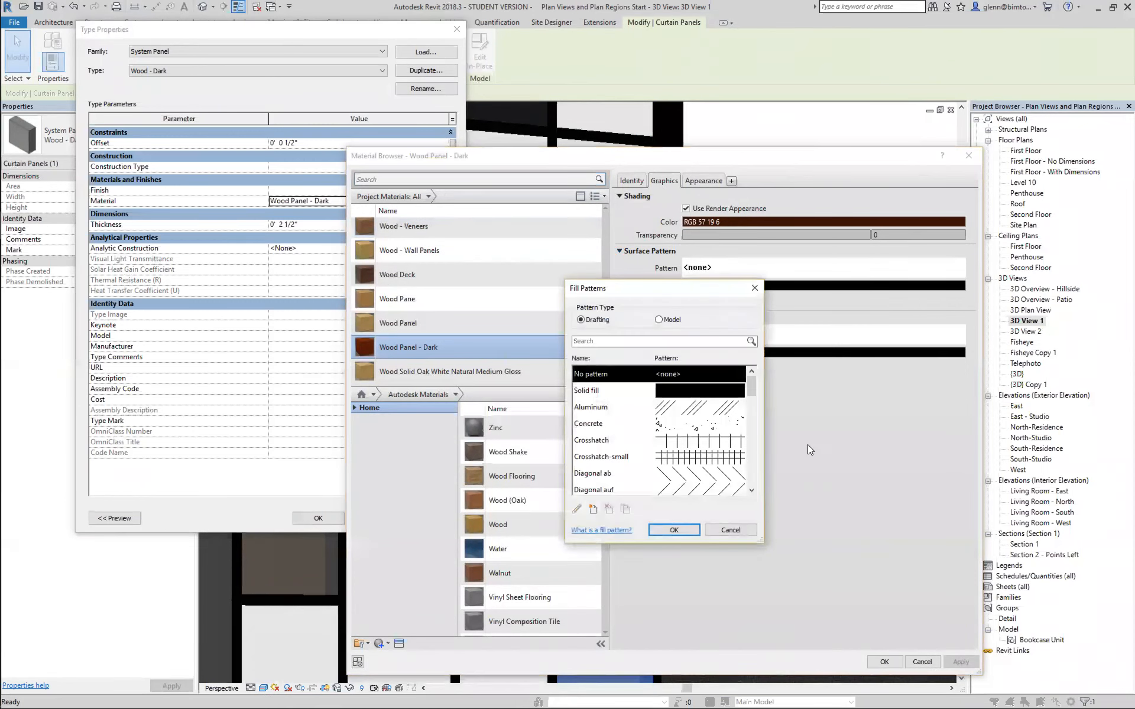
left_click(741, 536)
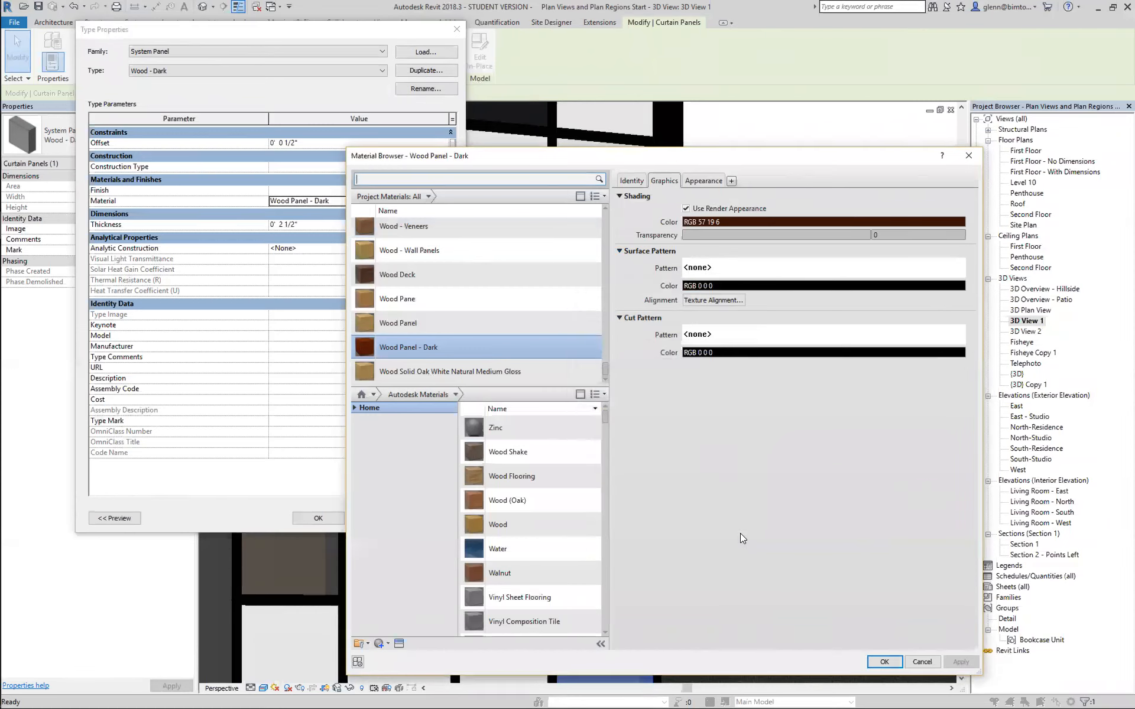
Compare the Wood Panel - Dark material's Appearance settings, including the expanded Bump section, with its Graphics settings.
left_click(700, 181)
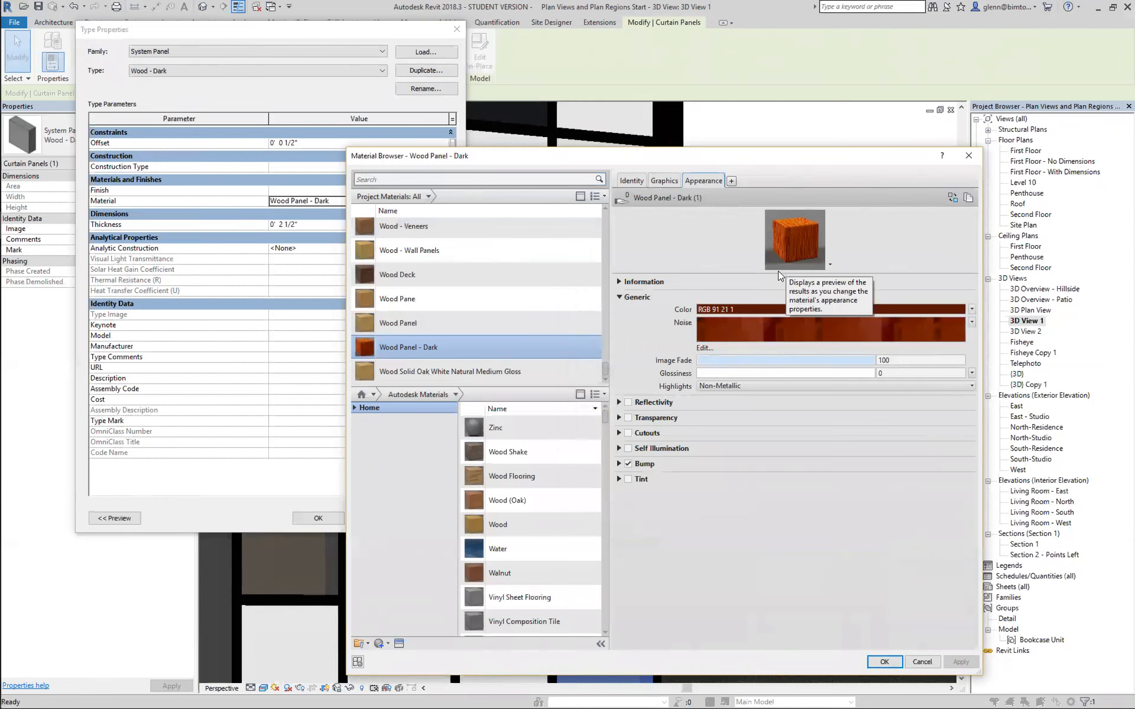
left_click(619, 464)
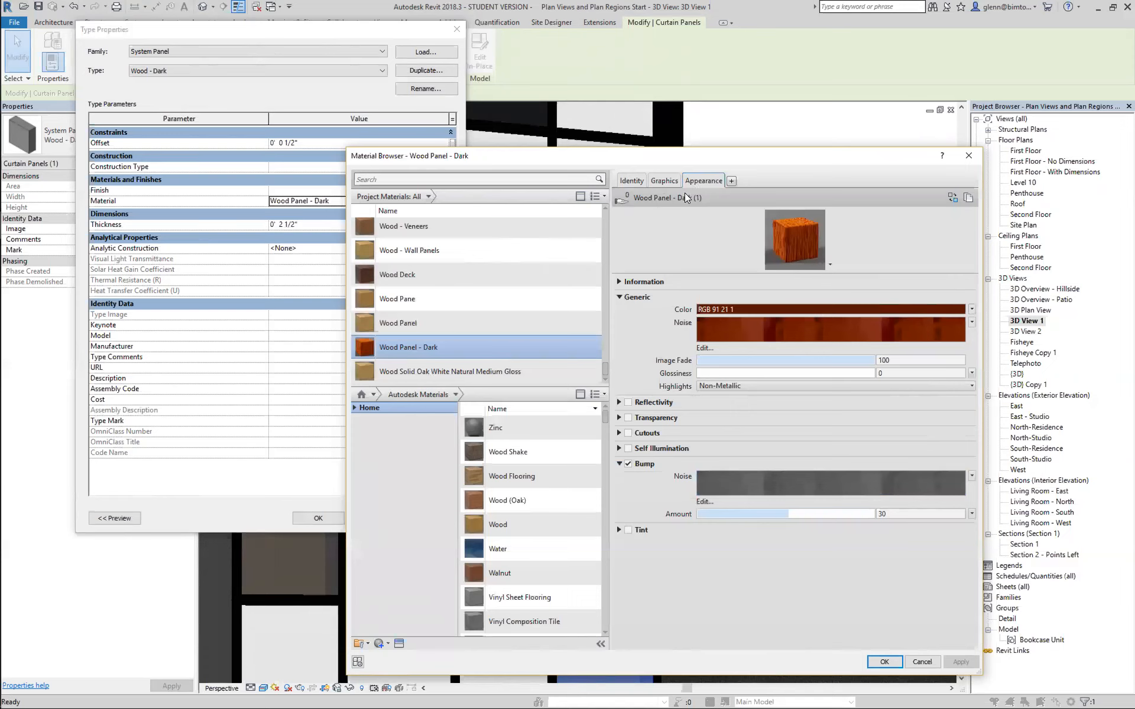
left_click(664, 182)
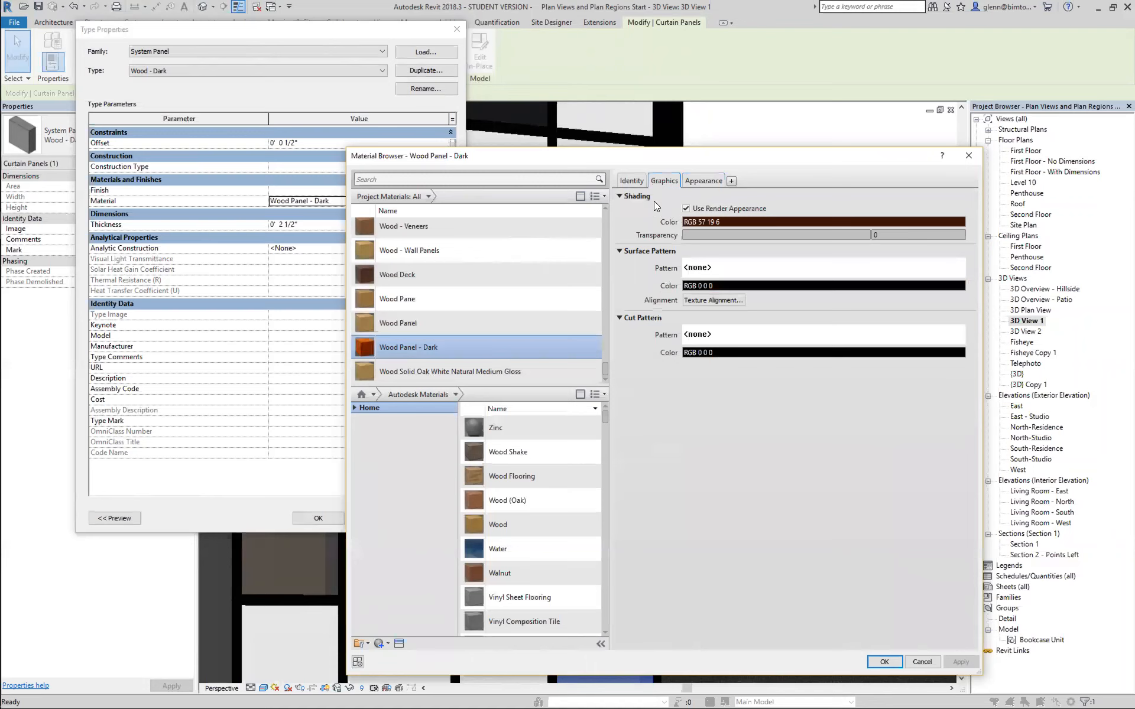
left_click(716, 182)
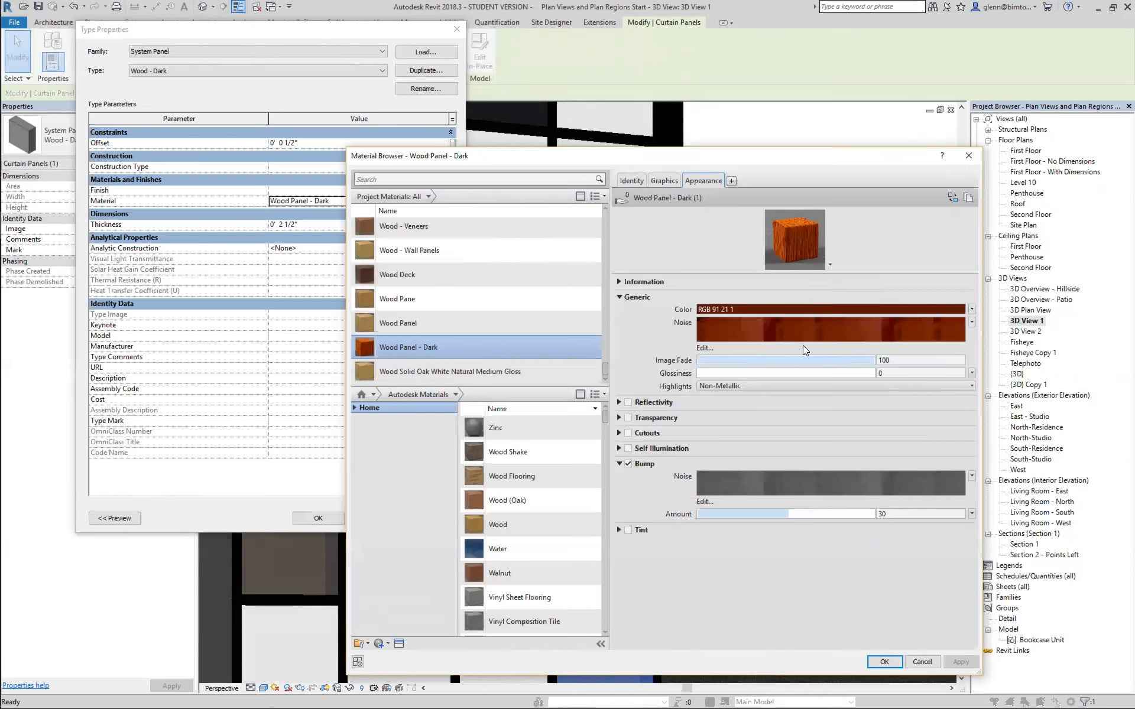
left_click(666, 181)
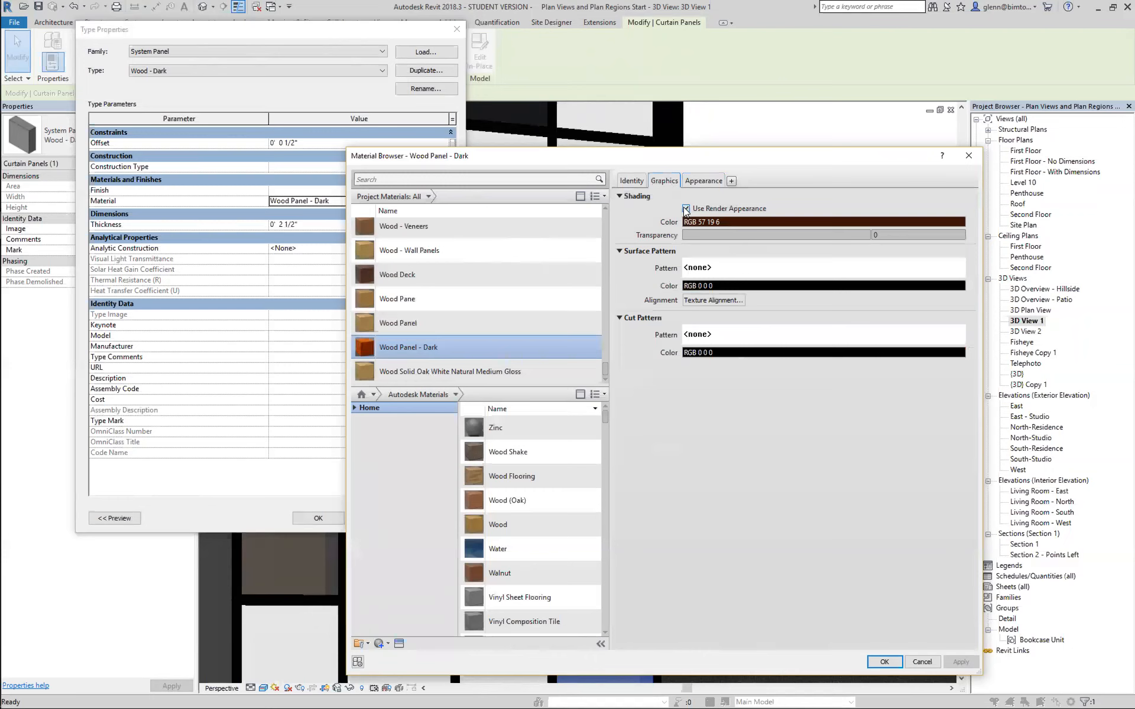
Toggle Use Render Appearance off and on for Wood Panel - Dark, compare shading with appearance, accept with it enabled and deselect the panel.
left_click(686, 208)
left_click(686, 208)
left_click(685, 209)
left_click(686, 208)
left_click(696, 180)
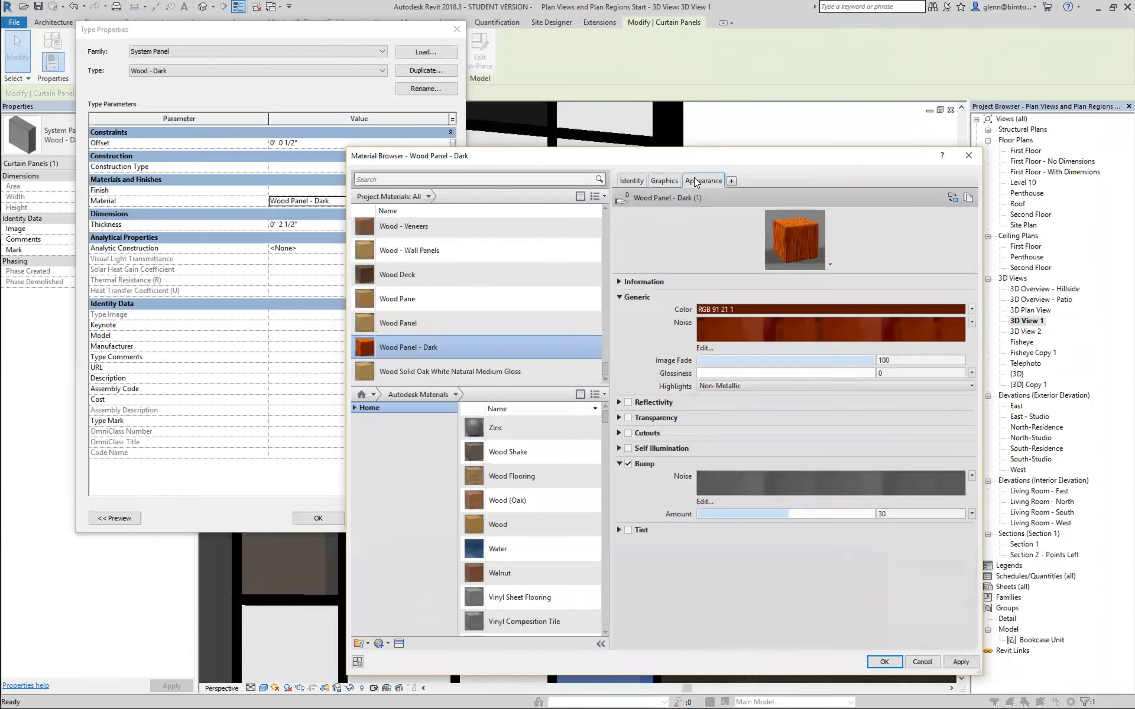
left_click(664, 181)
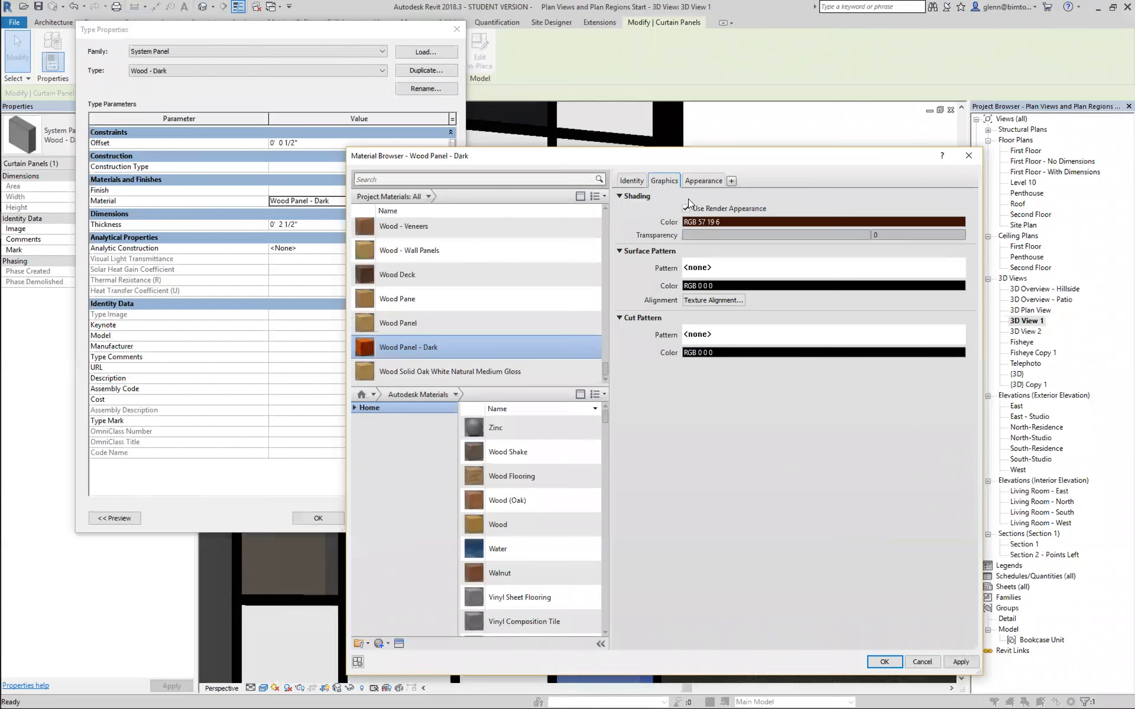
left_click(696, 183)
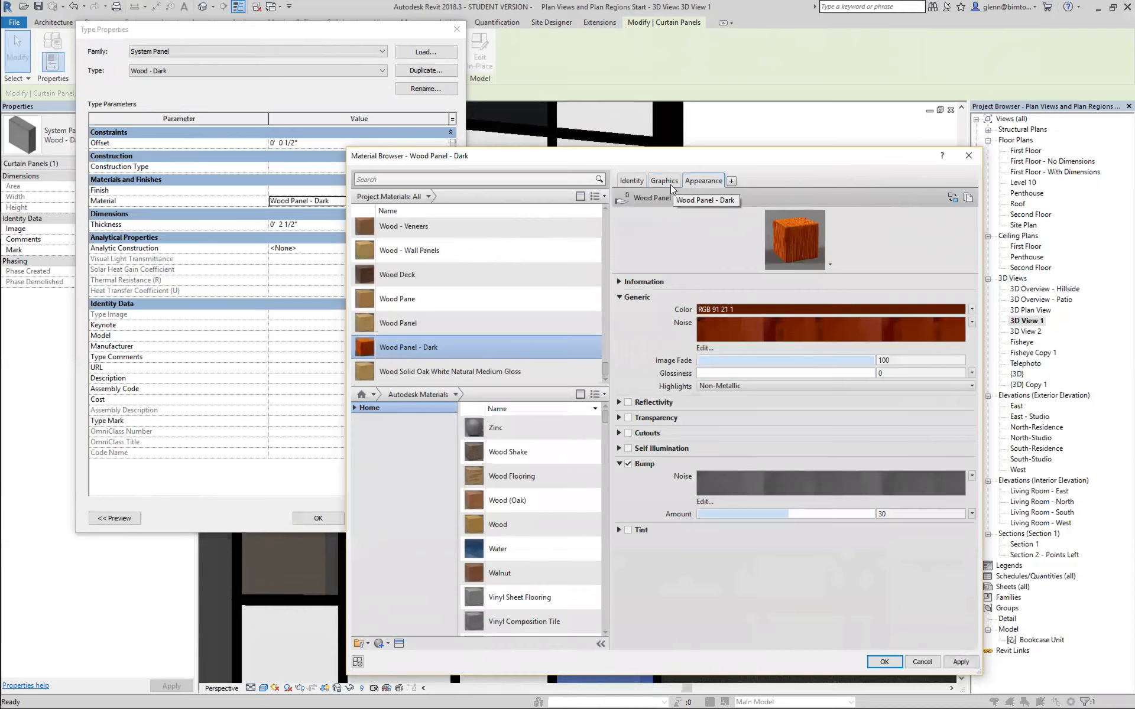
left_click(671, 187)
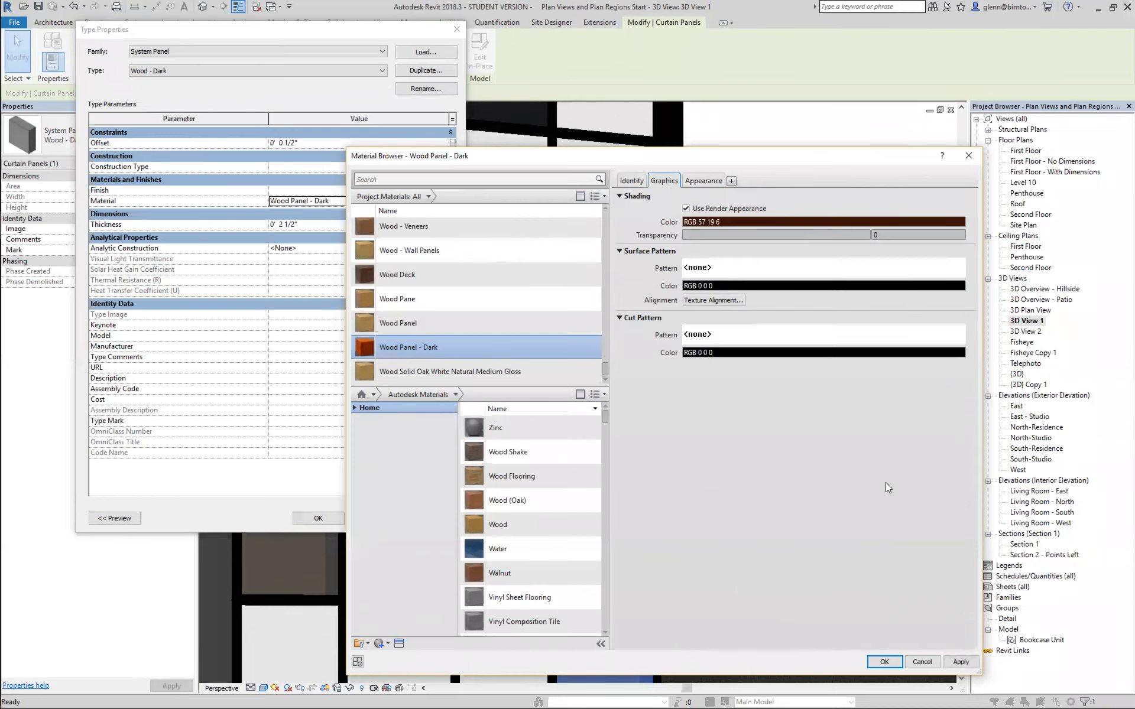
left_click(885, 662)
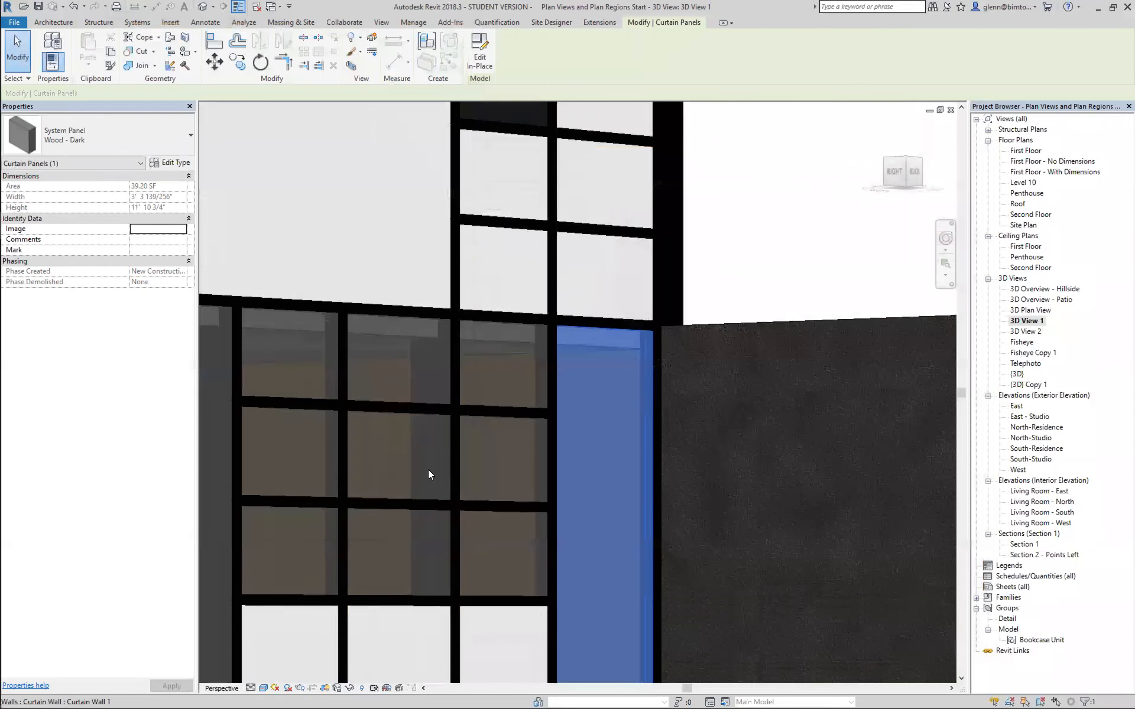
left_click(787, 269)
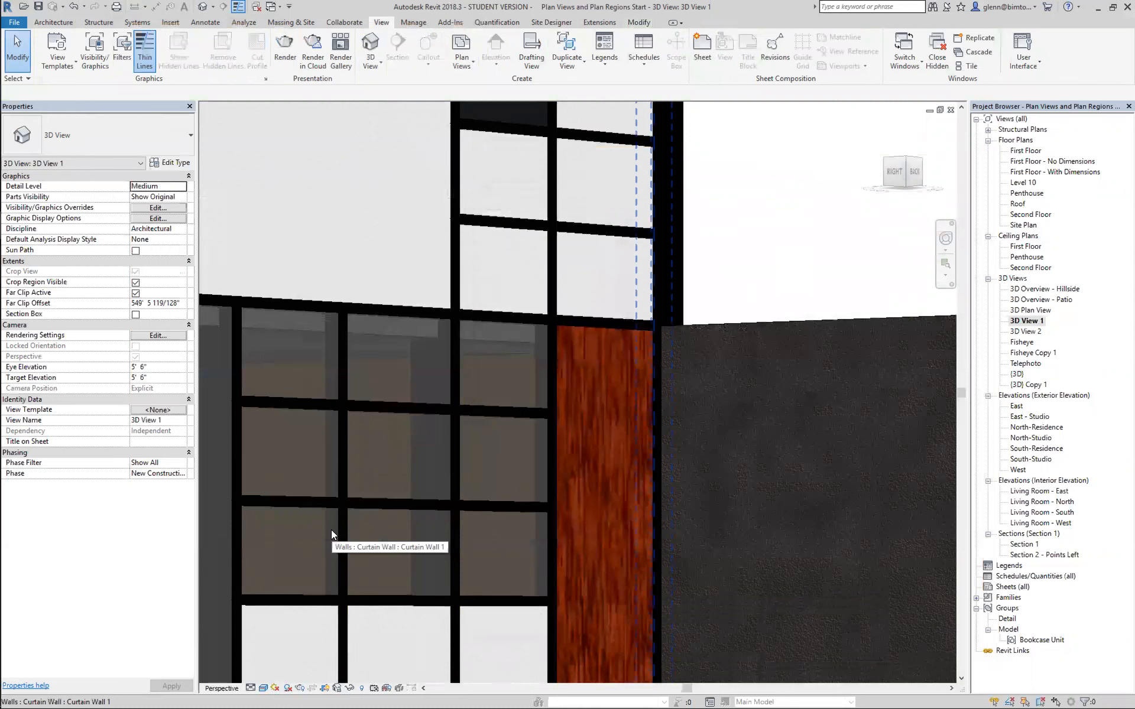
Examine a white curtain panel's surface texture up close and set the view to the Consistent Colors visual style.
left_click(946, 267)
left_click_drag(454, 223, 570, 319)
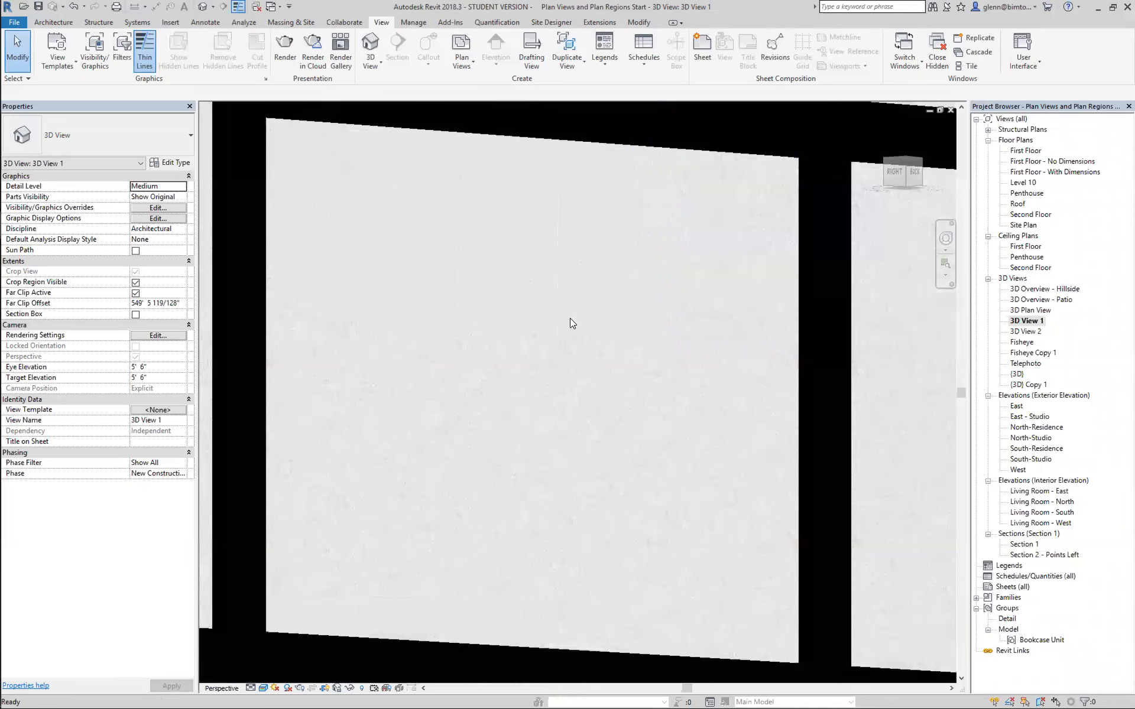
left_click(263, 688)
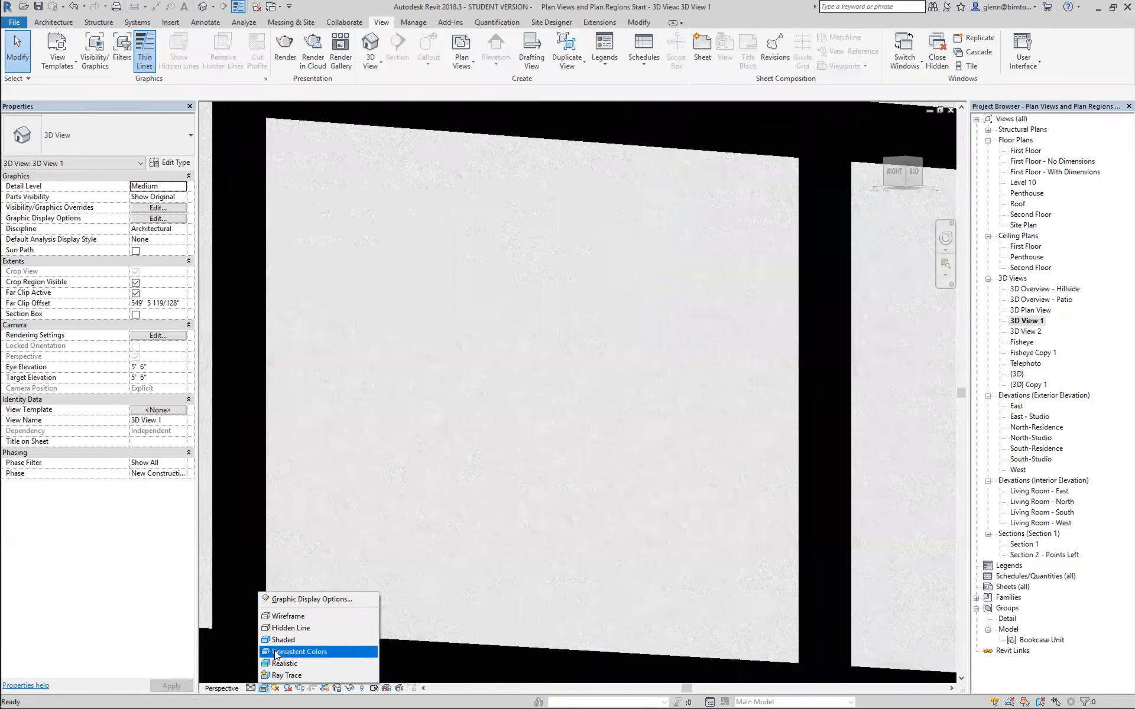
left_click(276, 652)
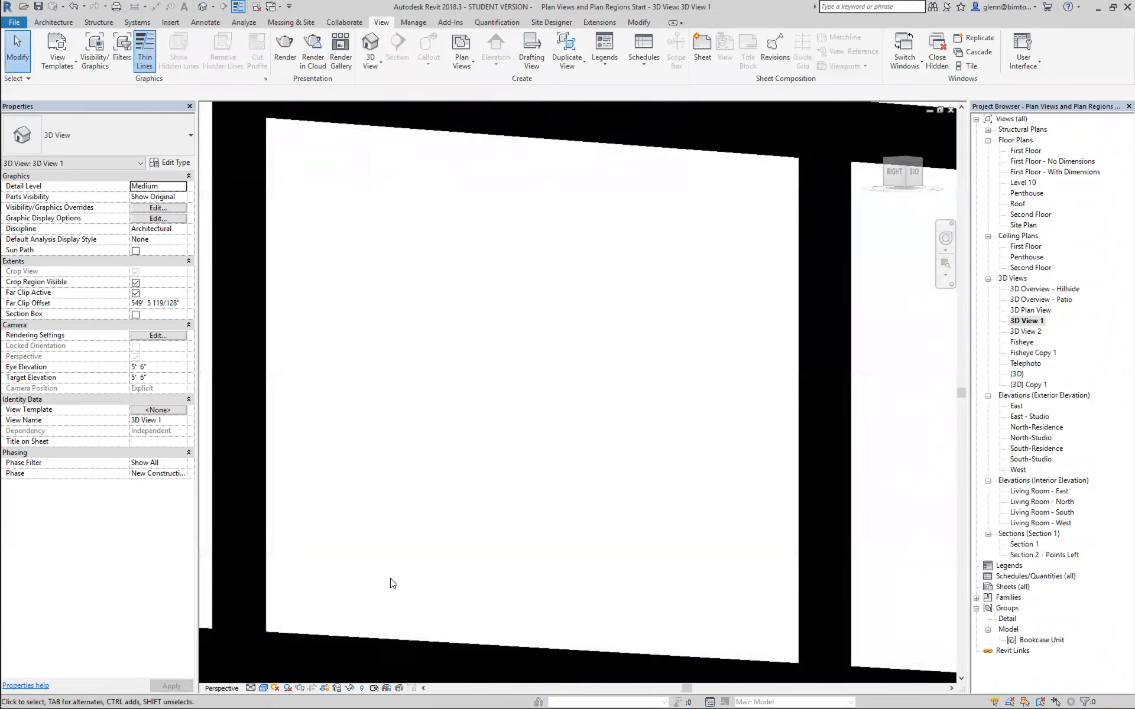
key("a")
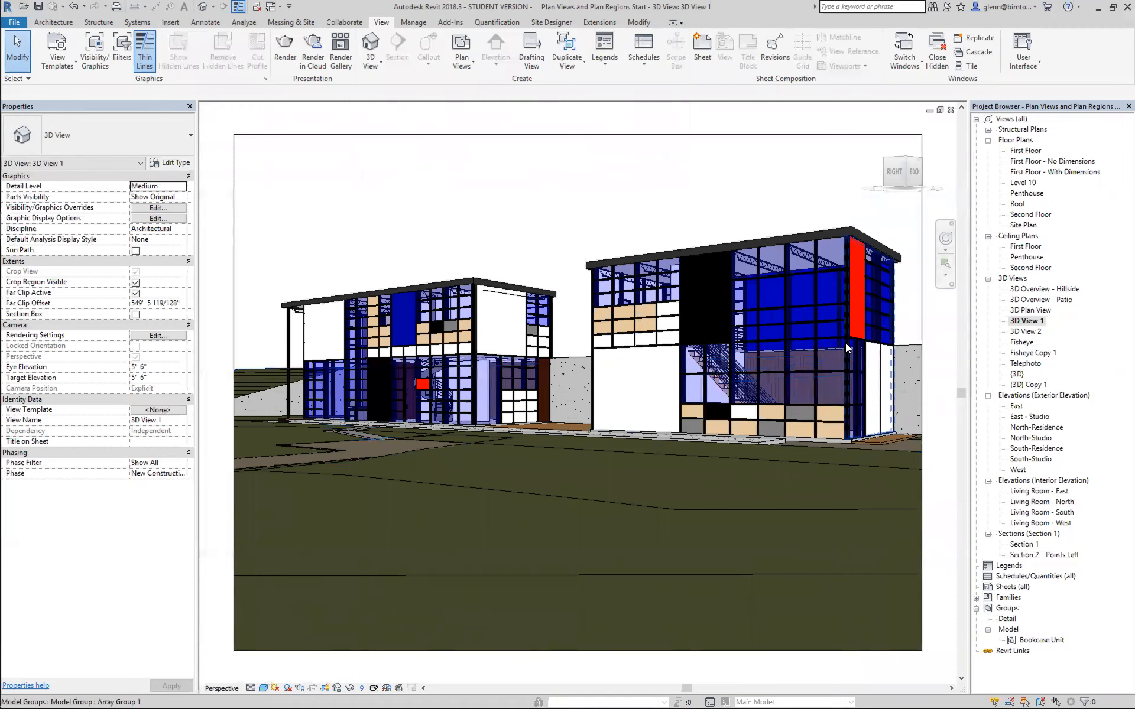
Open the First Floor plan, start loading a family and browse the Entourage folder of the US Imperial library.
double_click(1026, 152)
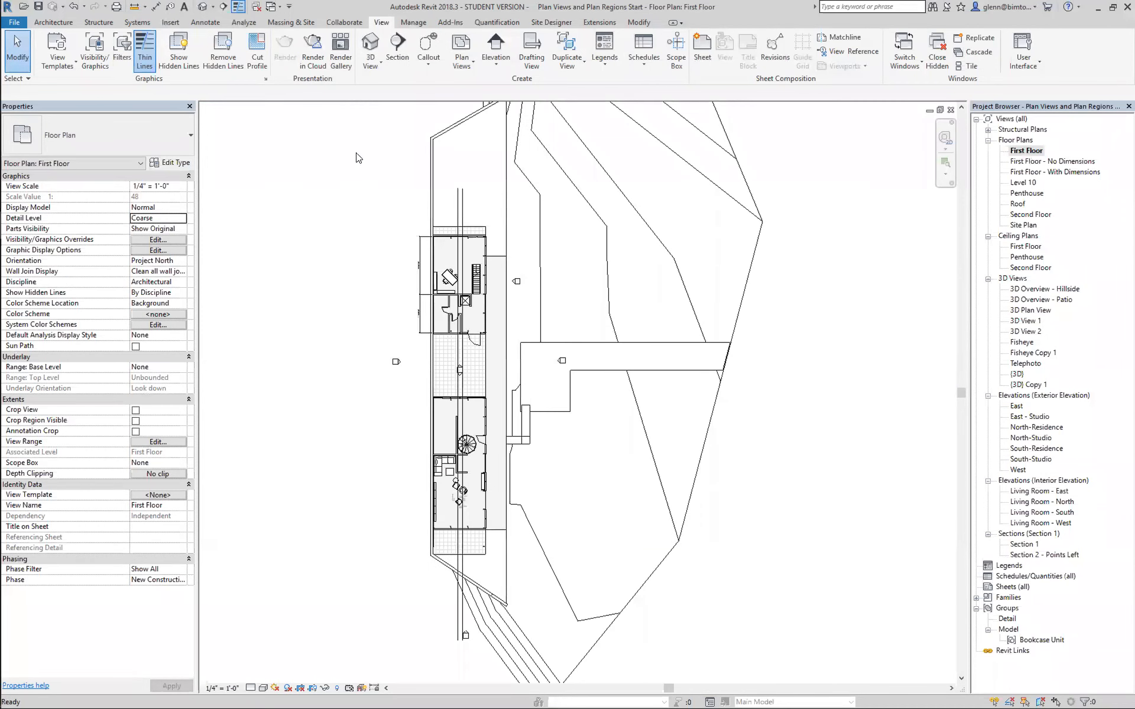
left_click(170, 23)
left_click(423, 53)
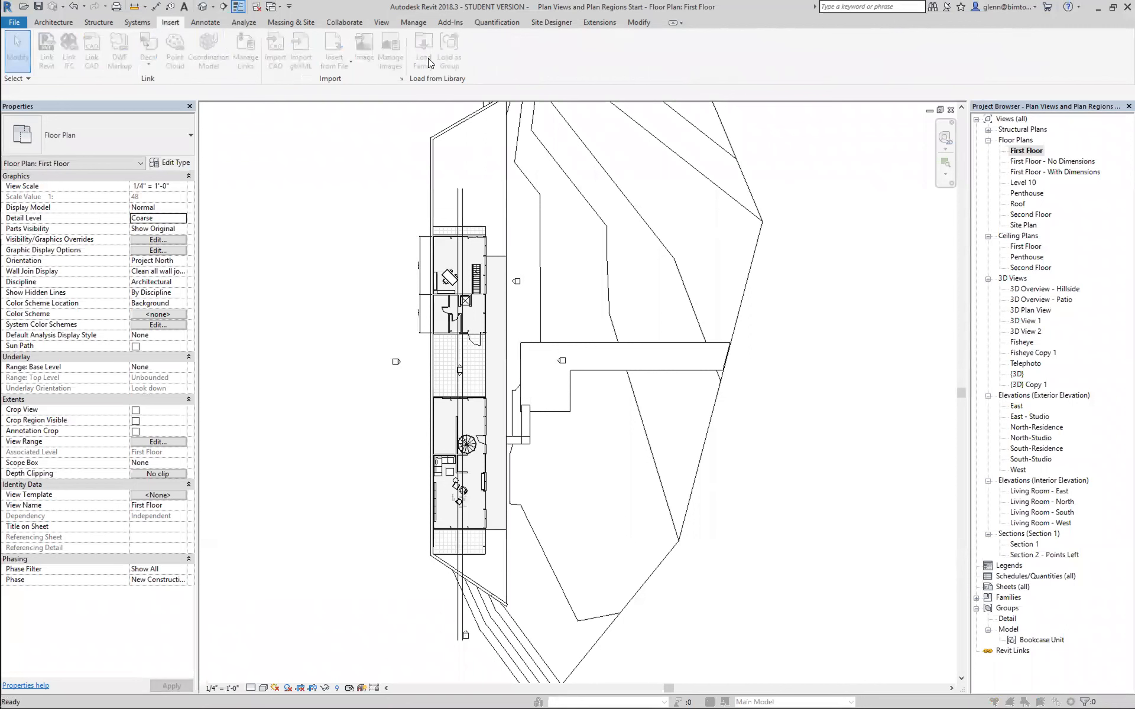
left_click(548, 241)
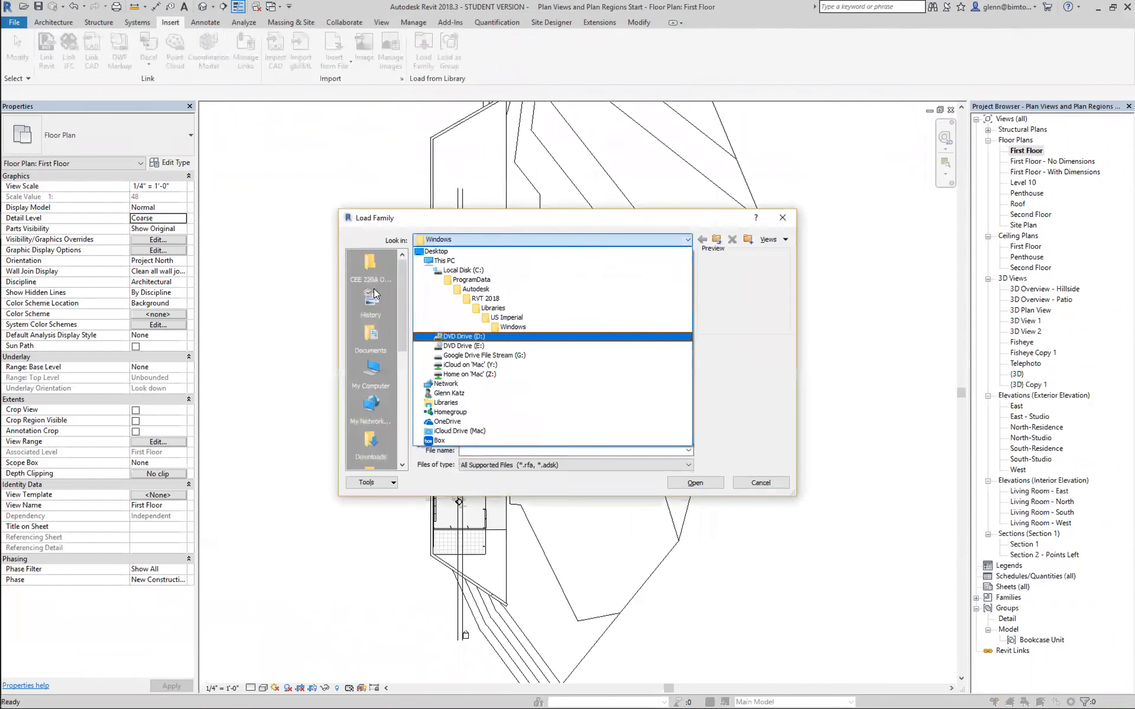
left_click(402, 467)
left_click(402, 466)
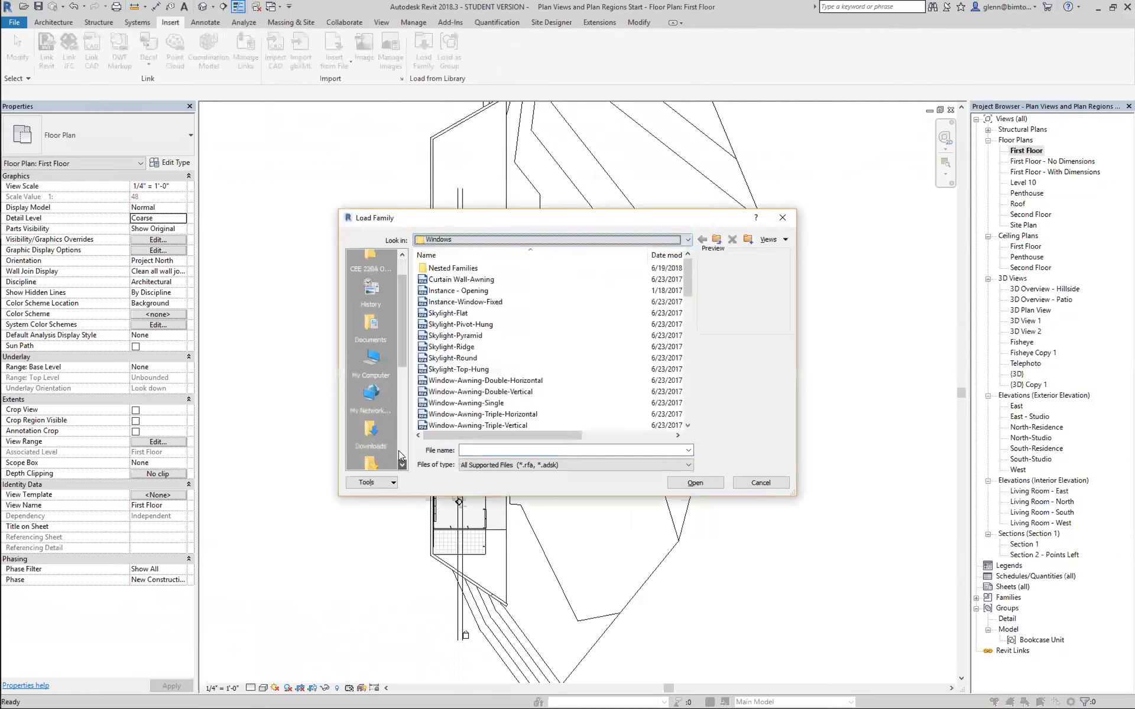
left_click_drag(400, 357, 397, 384)
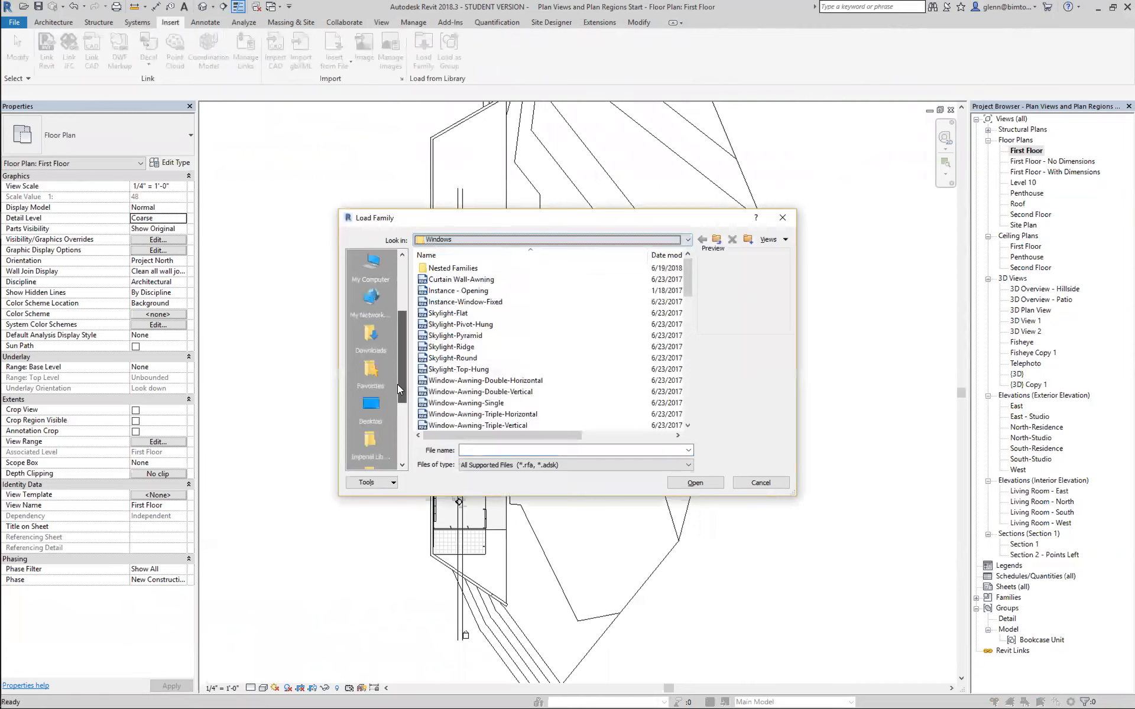
left_click(371, 440)
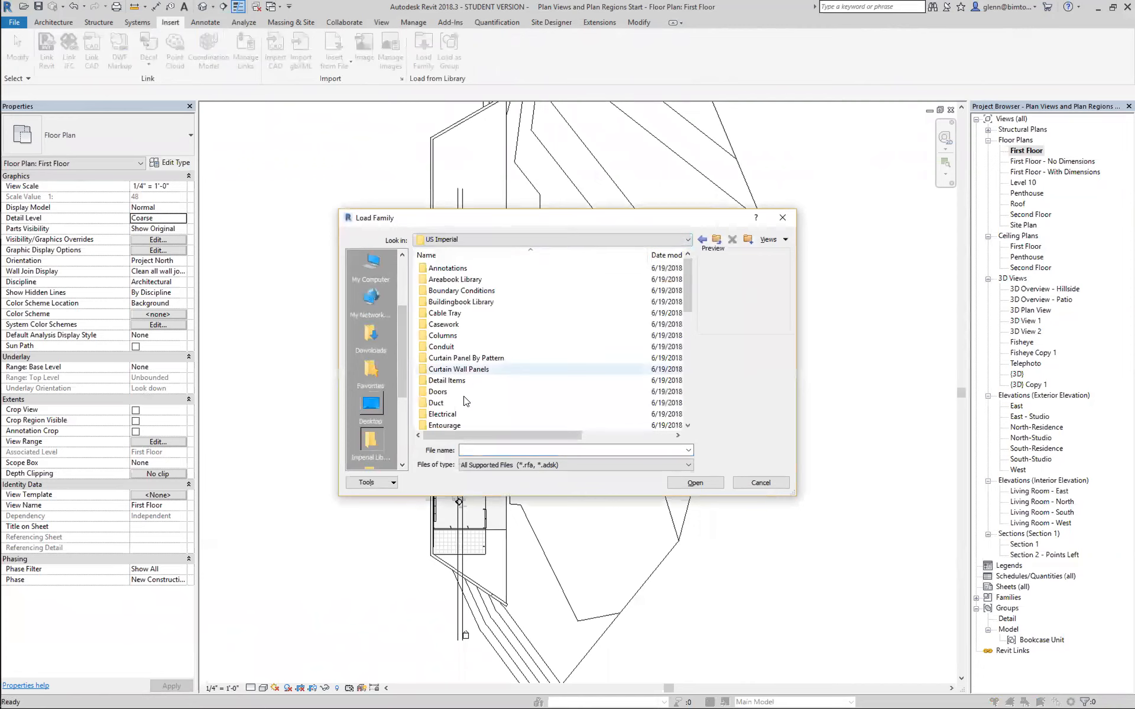
double_click(454, 426)
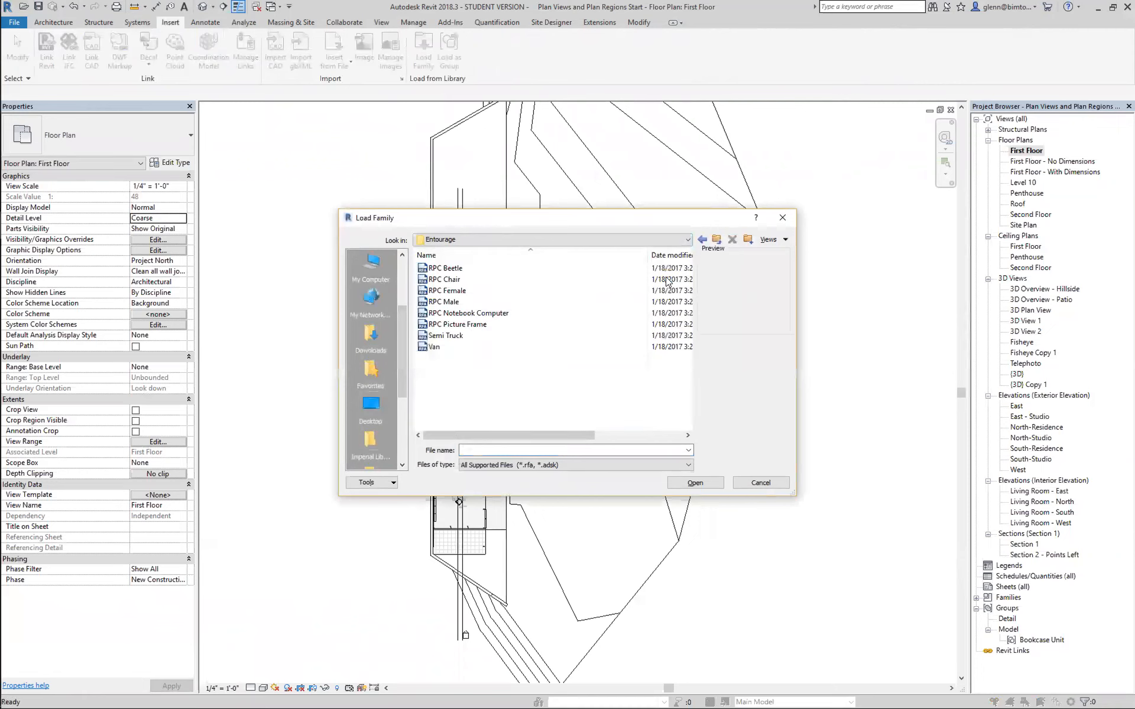
Load the RPC Tree - Deciduous family from the Planting folder of the US Imperial library.
left_click(717, 240)
left_click_drag(686, 302, 688, 343)
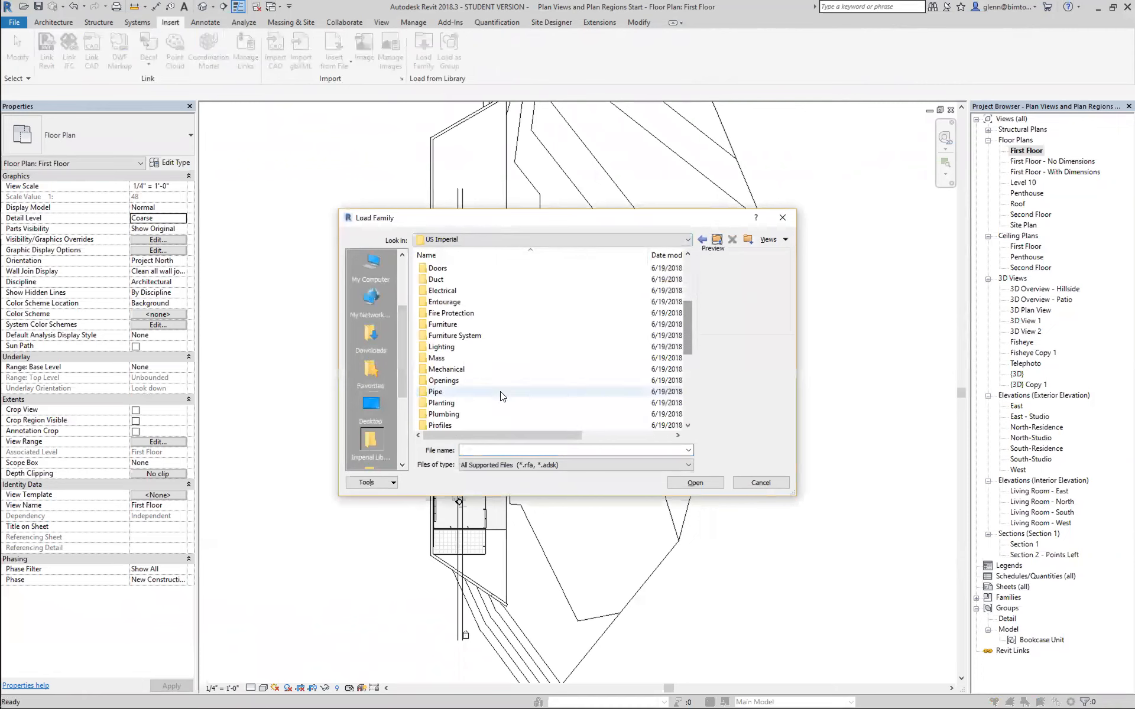
double_click(486, 402)
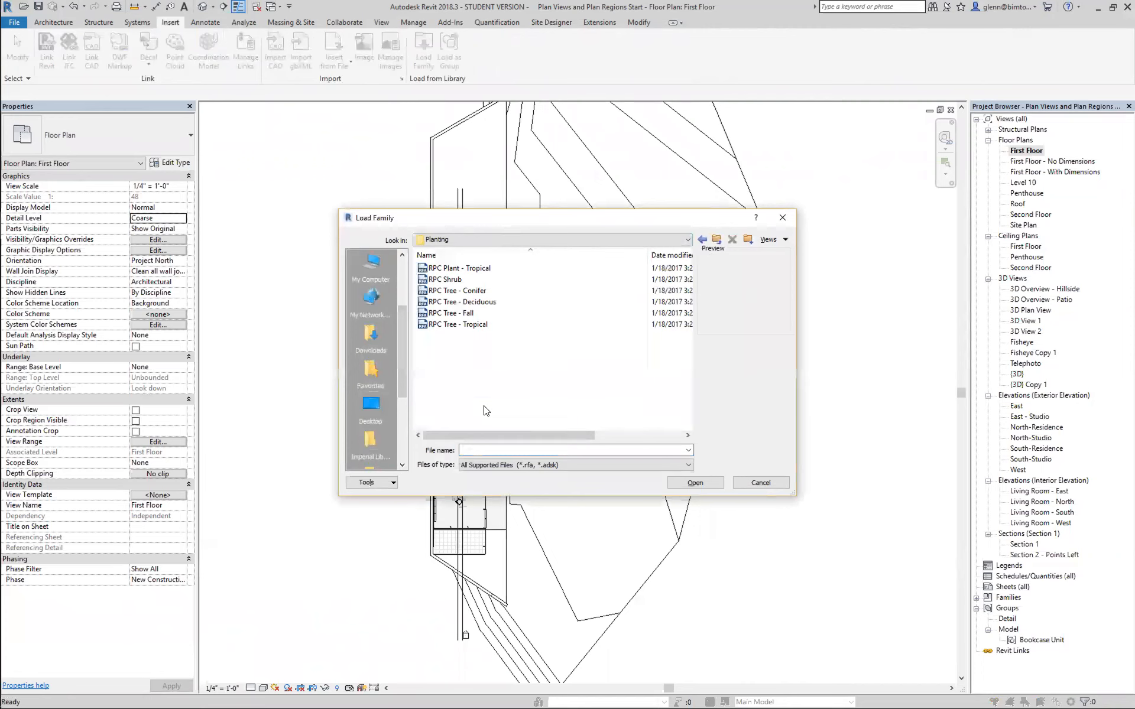
left_click(480, 302)
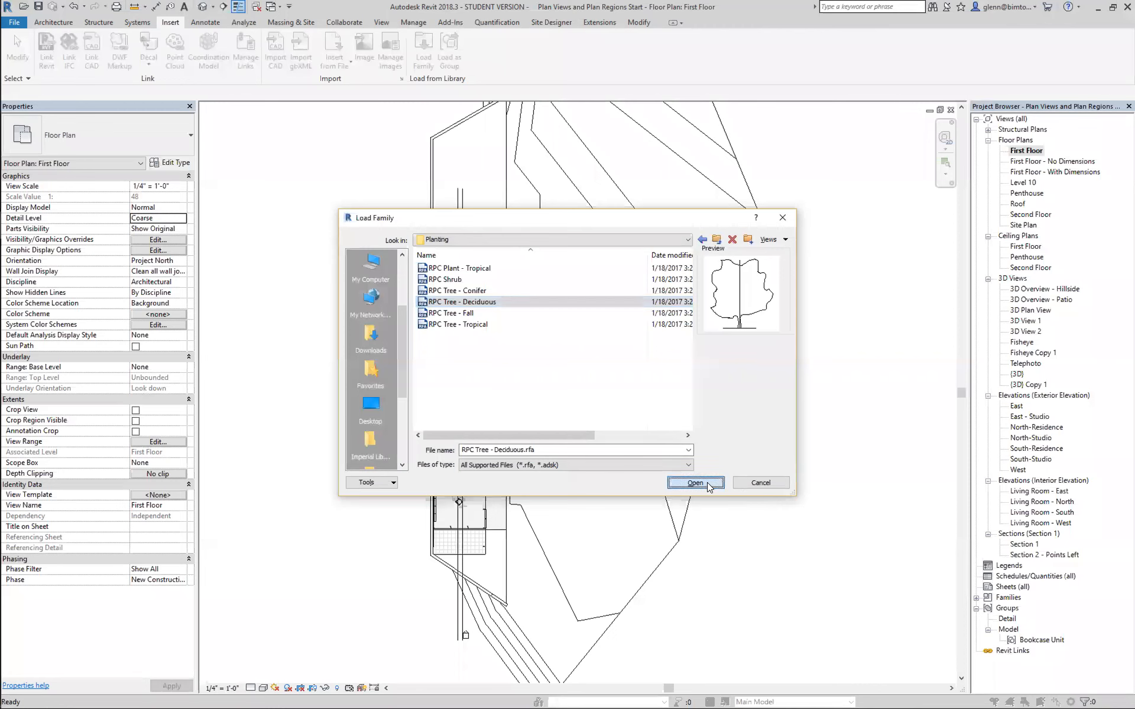
left_click(695, 483)
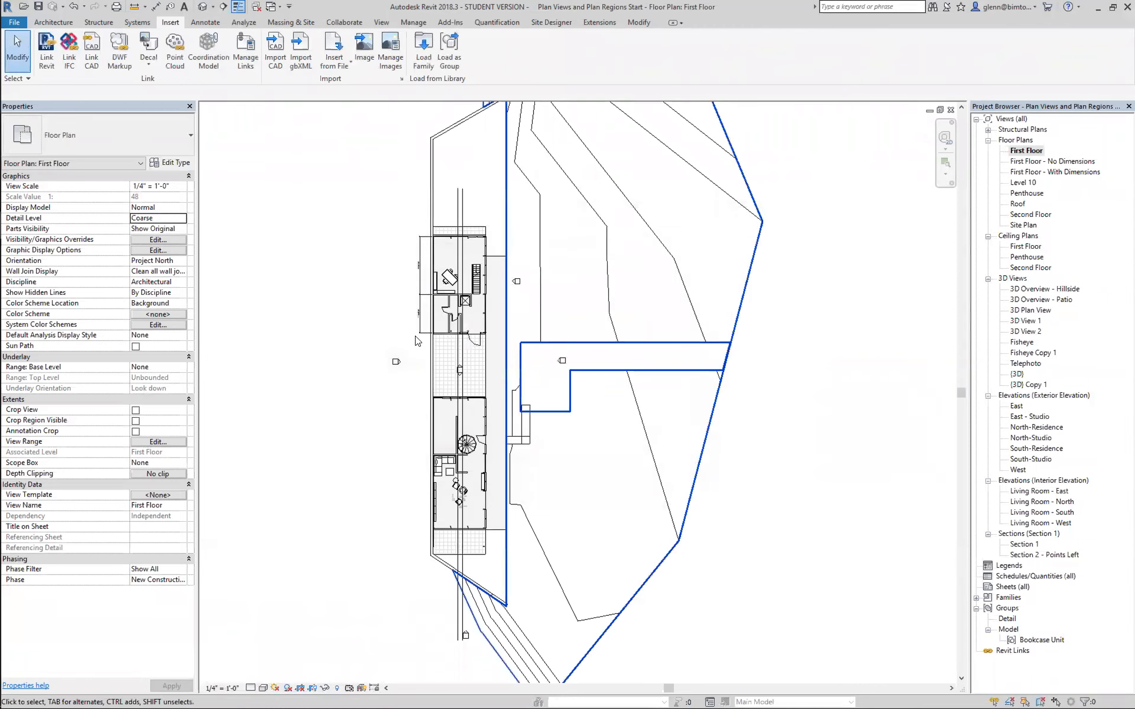
Place an RPC Tree - Deciduous Red Ash - 25' component beside the northern building, about 16' off its east wall.
left_click(53, 22)
left_click(139, 64)
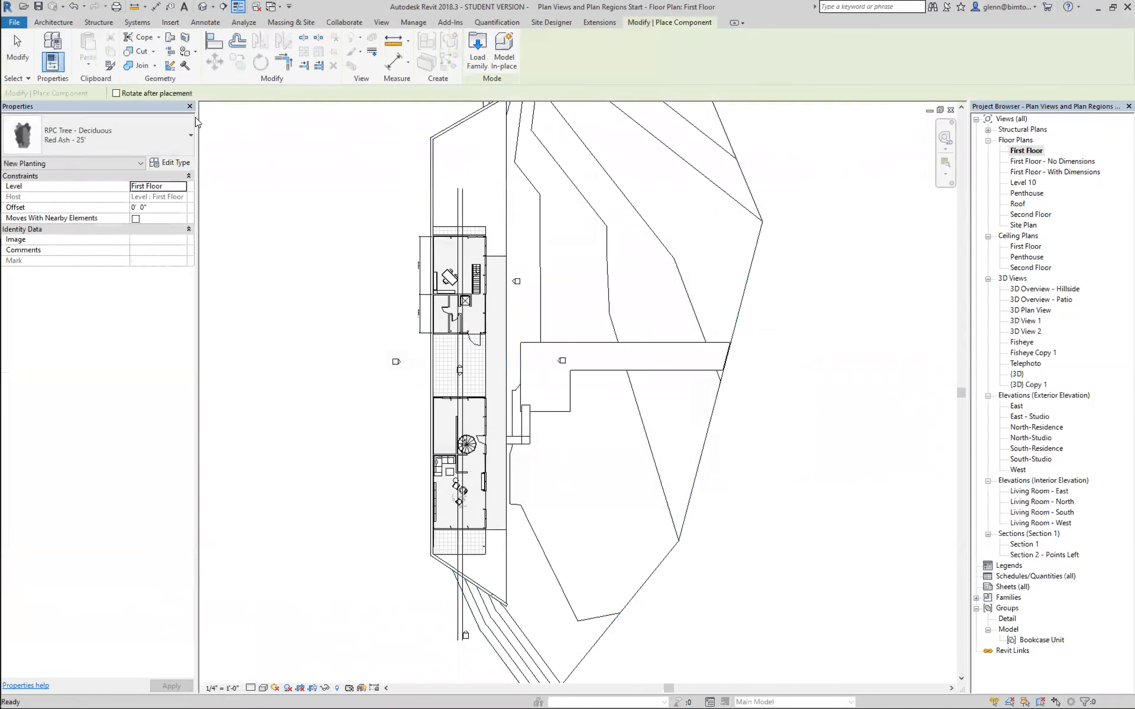
left_click(531, 229)
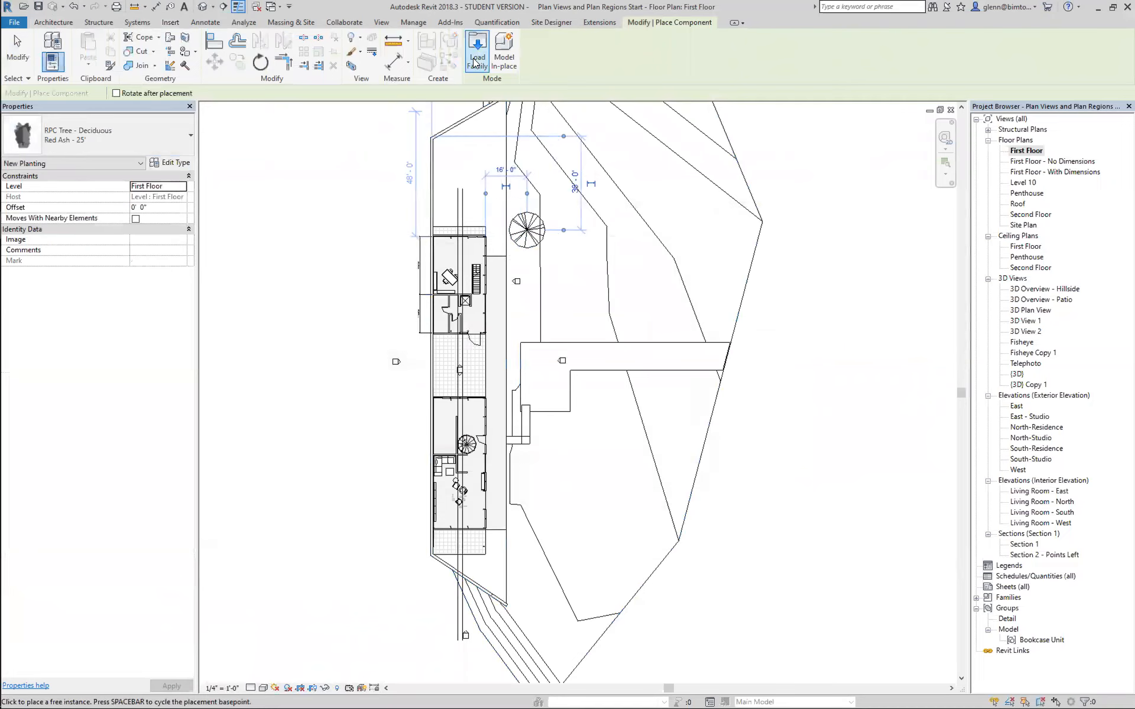
Load the RPC Female family from the Entourage folder of the US Imperial library.
left_click(476, 59)
left_click(532, 238)
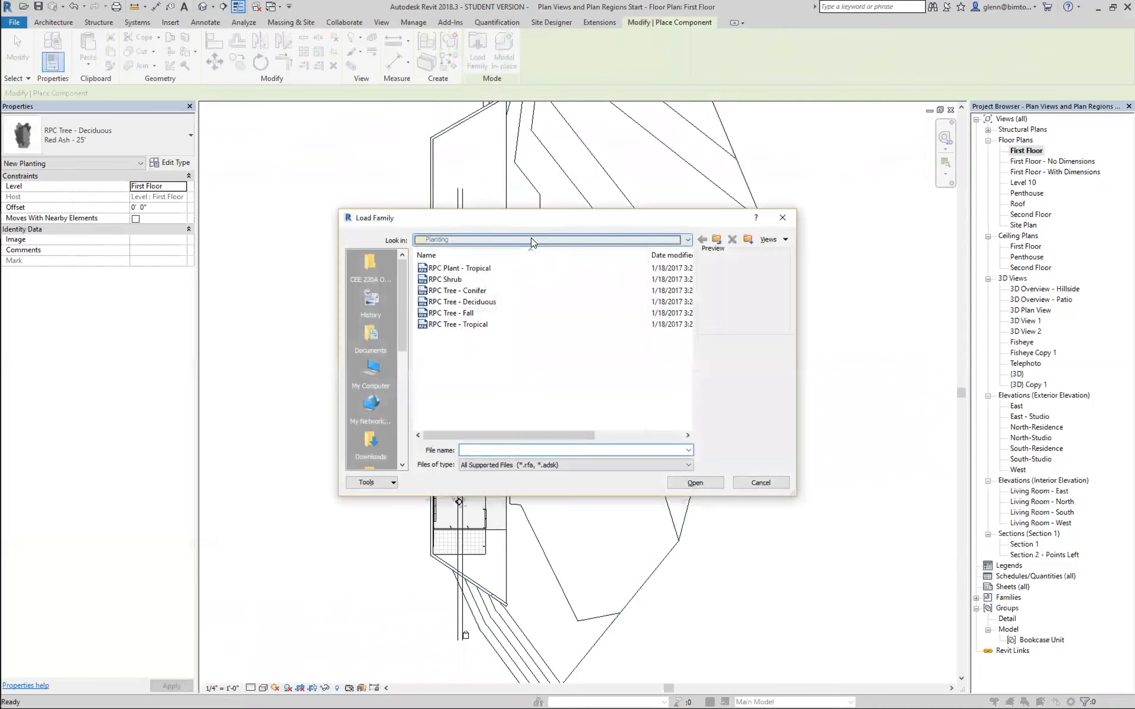
left_click(507, 320)
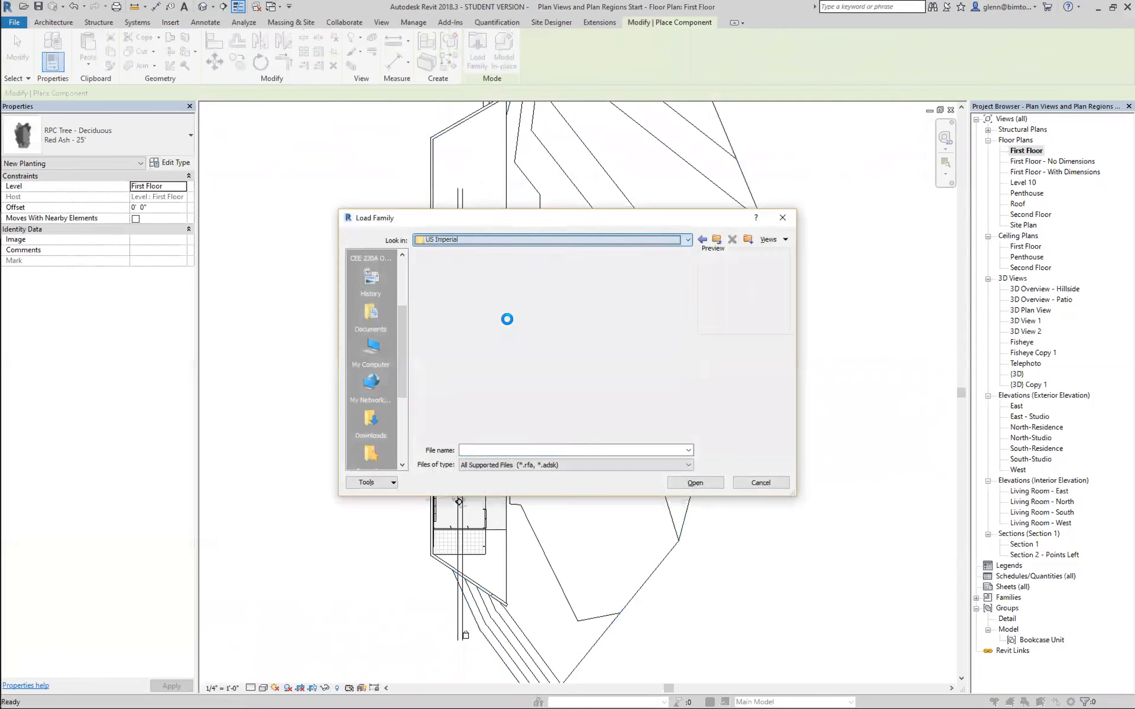
double_click(448, 425)
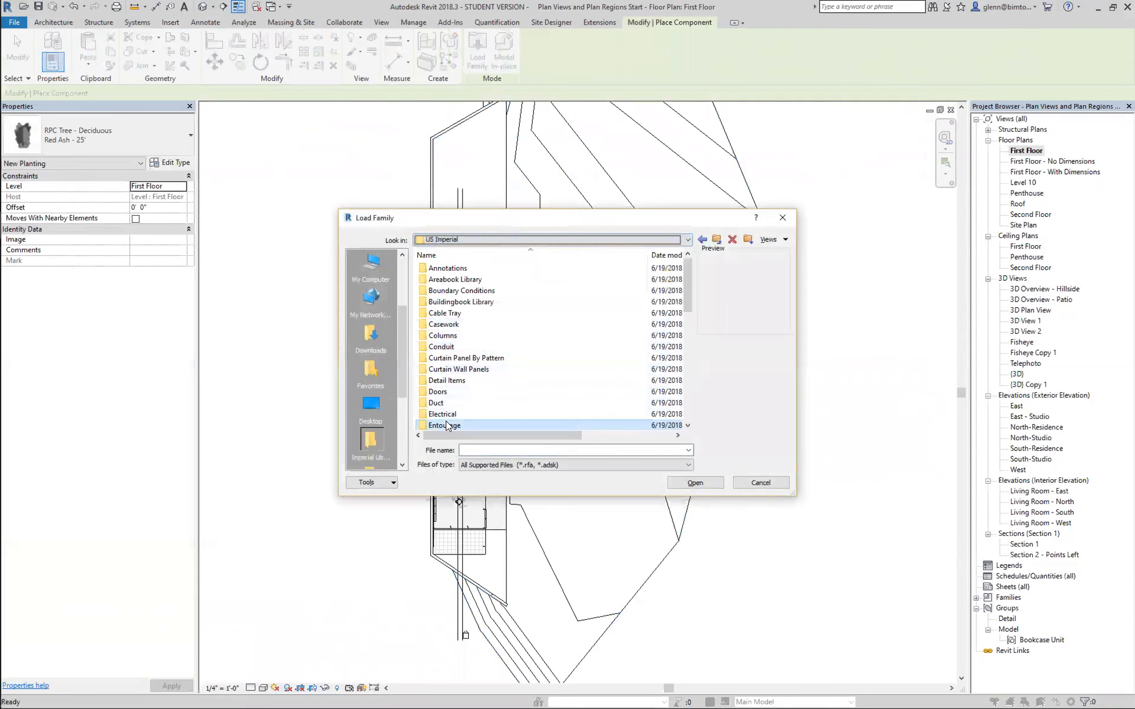
double_click(465, 290)
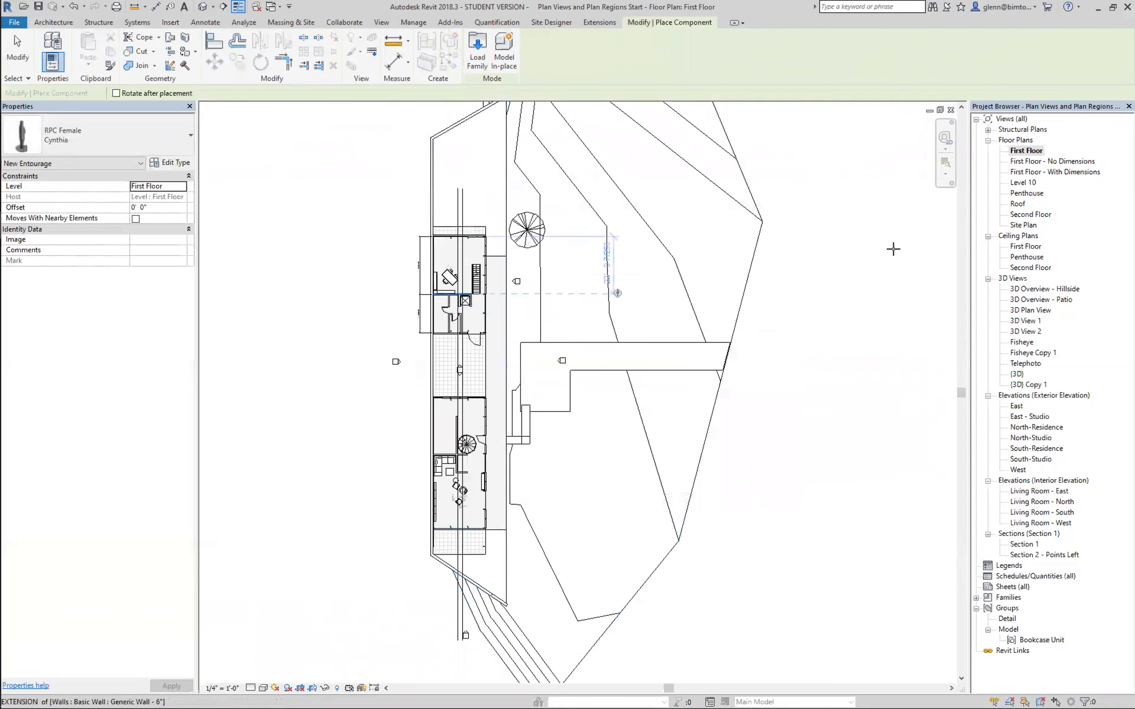
Place an RPC Female Cynthia component, rotated 90° to face east, on the concrete walkway beside the northern building, and end placement.
left_click(943, 166)
left_click_drag(540, 341, 490, 324)
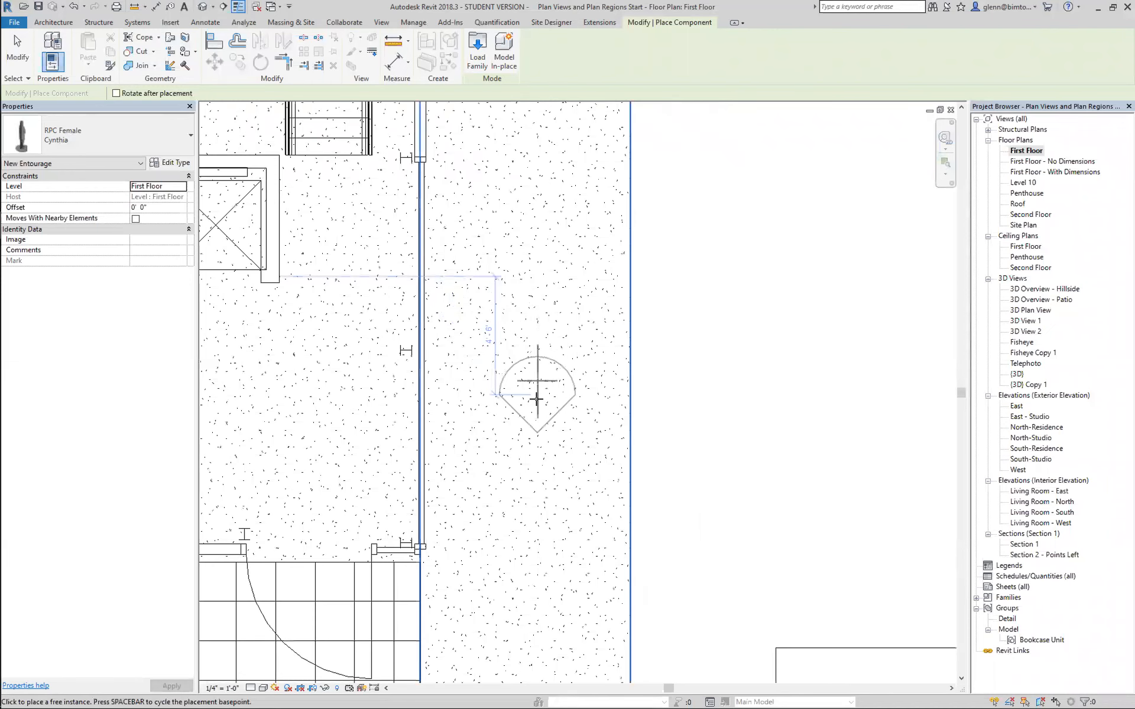
key("space")
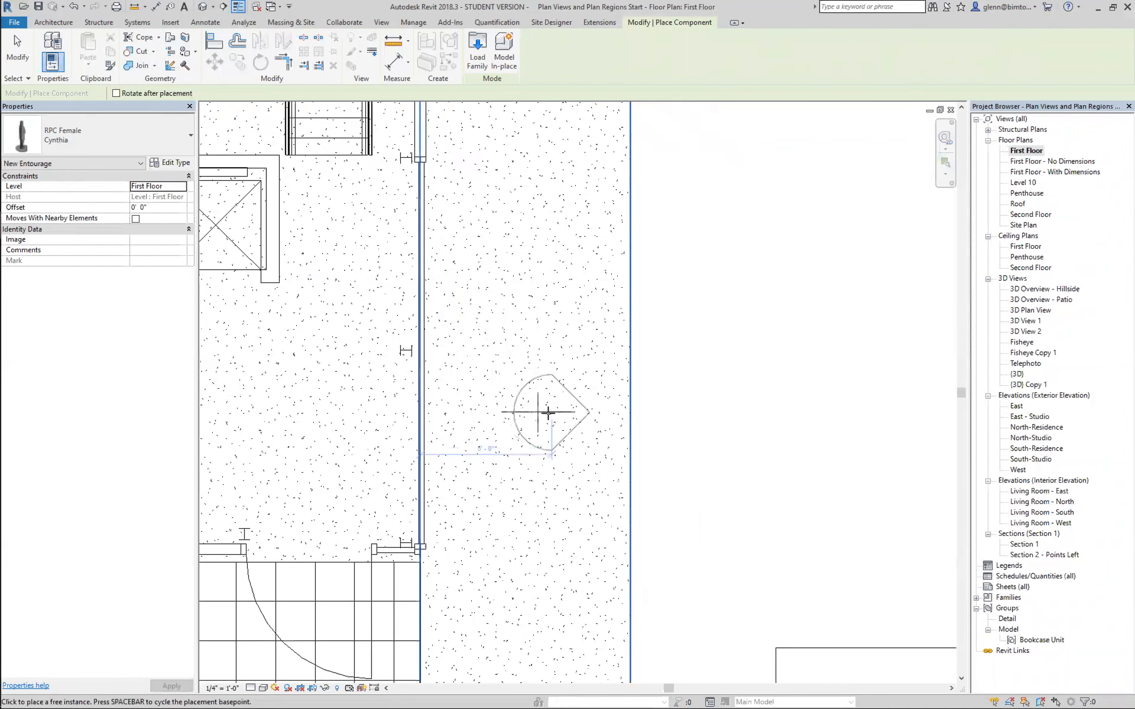
left_click(549, 412)
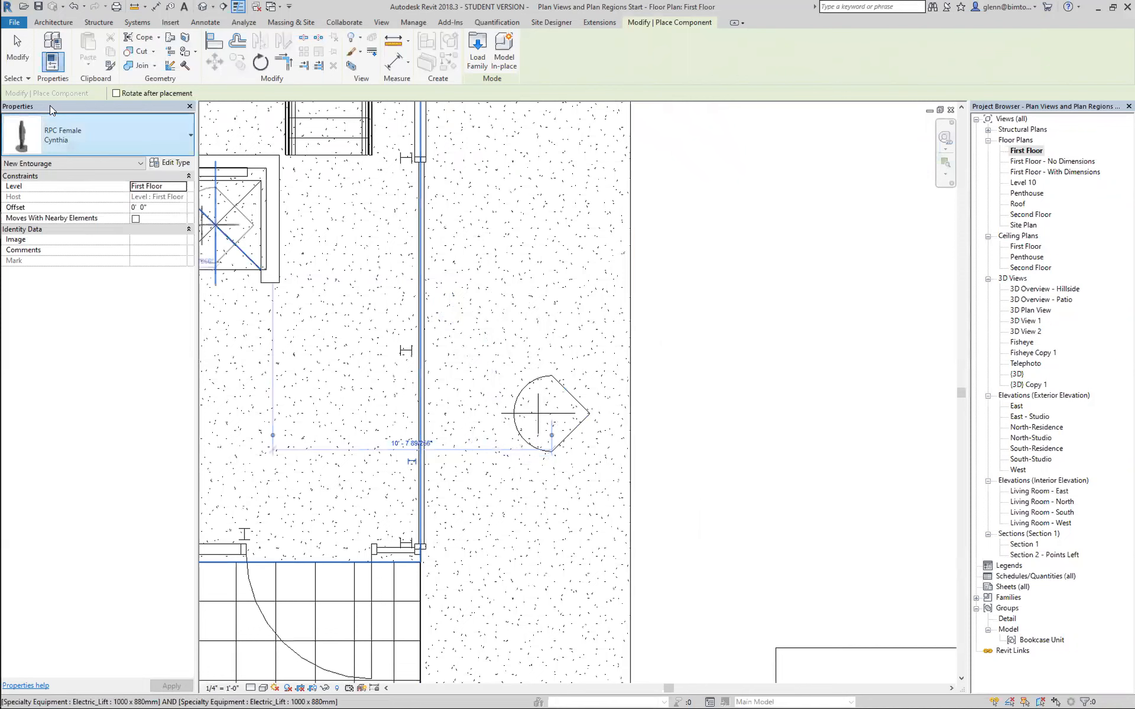
left_click(22, 50)
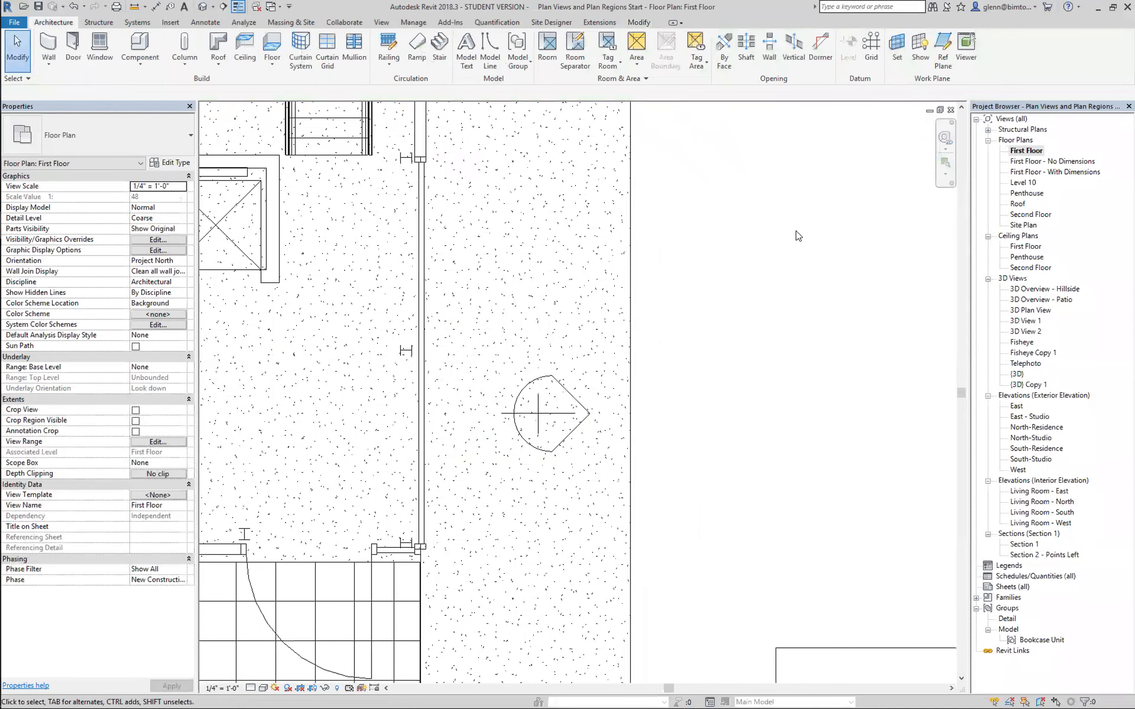
Open 3D View 1 and look closely at the tree and the person beside the northern building.
double_click(1017, 332)
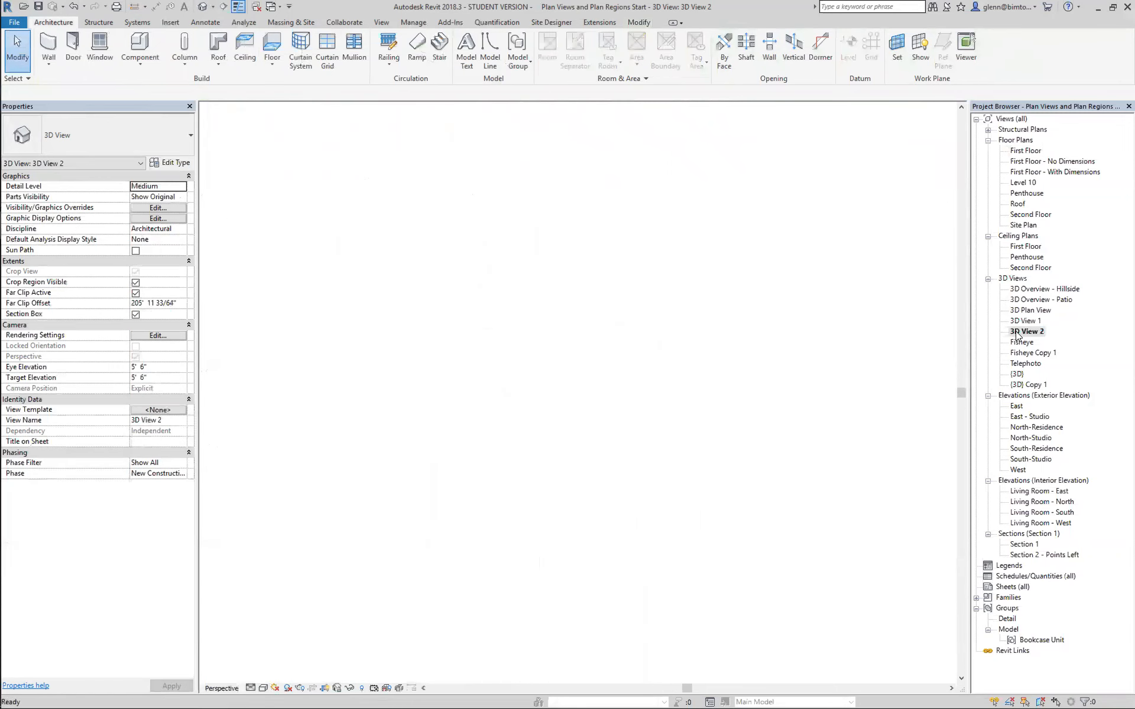
double_click(1021, 321)
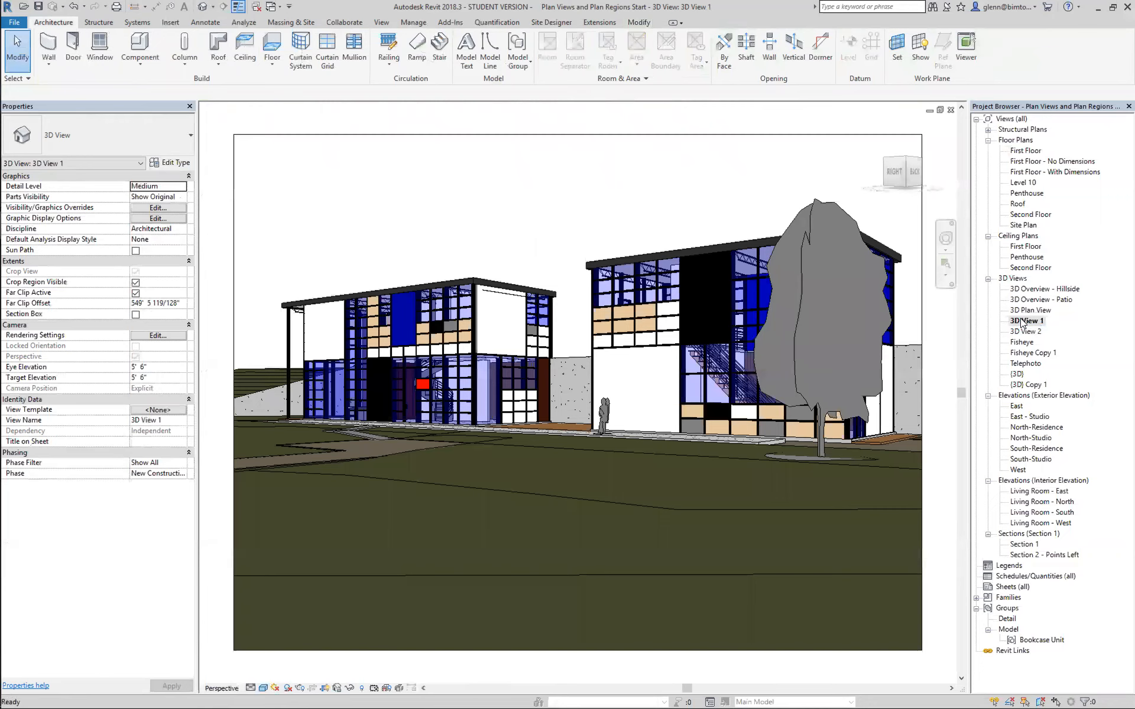
left_click(945, 264)
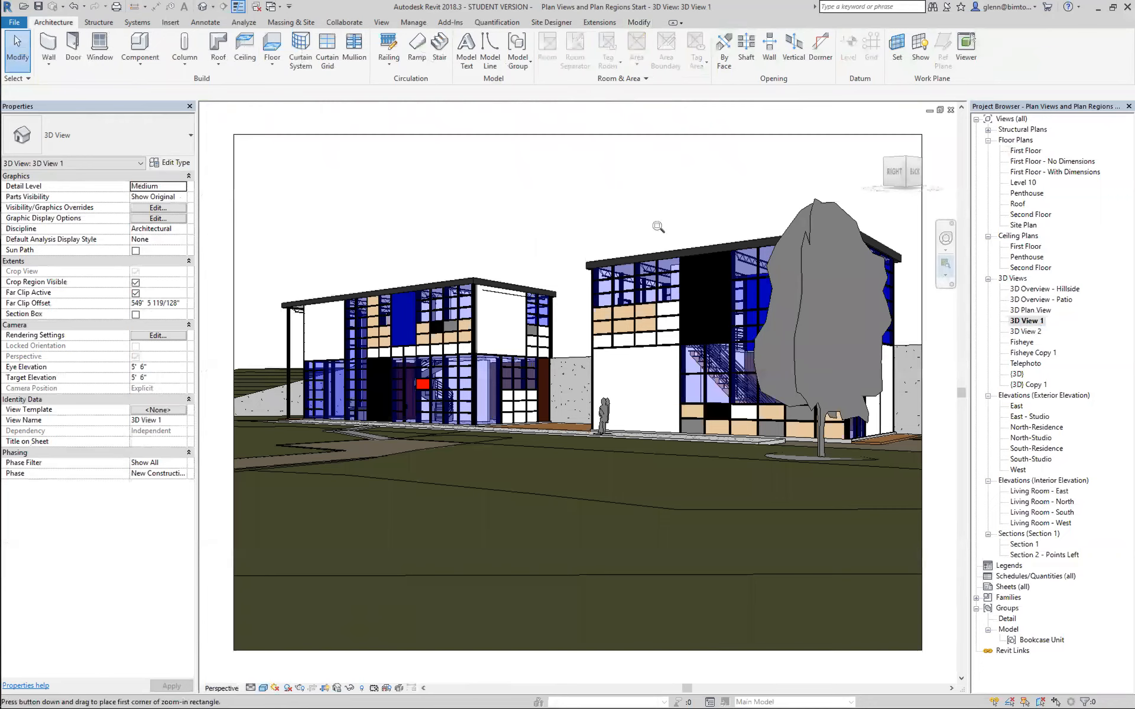
left_click_drag(544, 224, 922, 503)
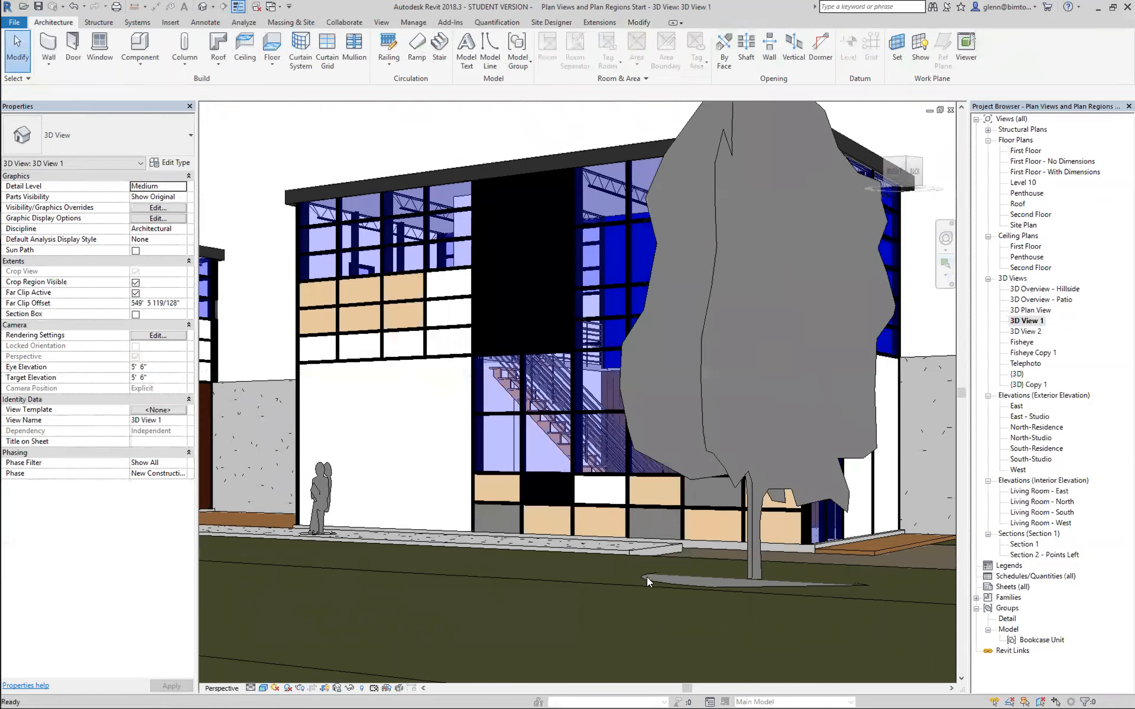
Compare how the tree and person display in the Consistent Colors and Realistic visual styles.
left_click(263, 689)
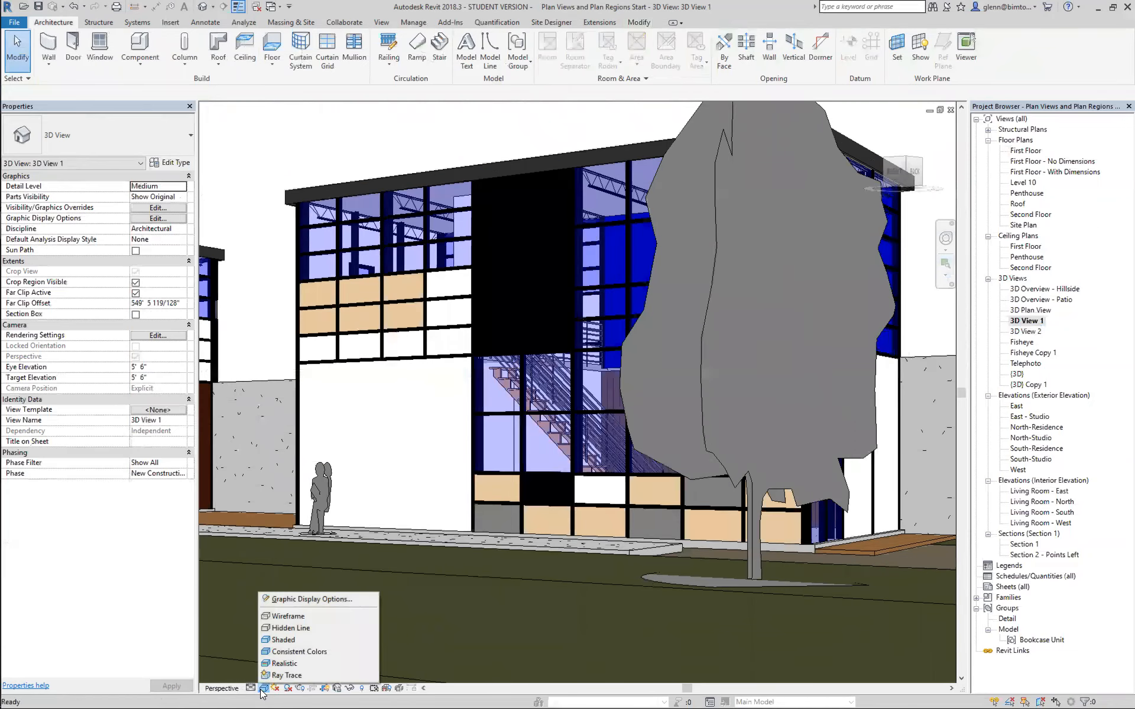
left_click(276, 652)
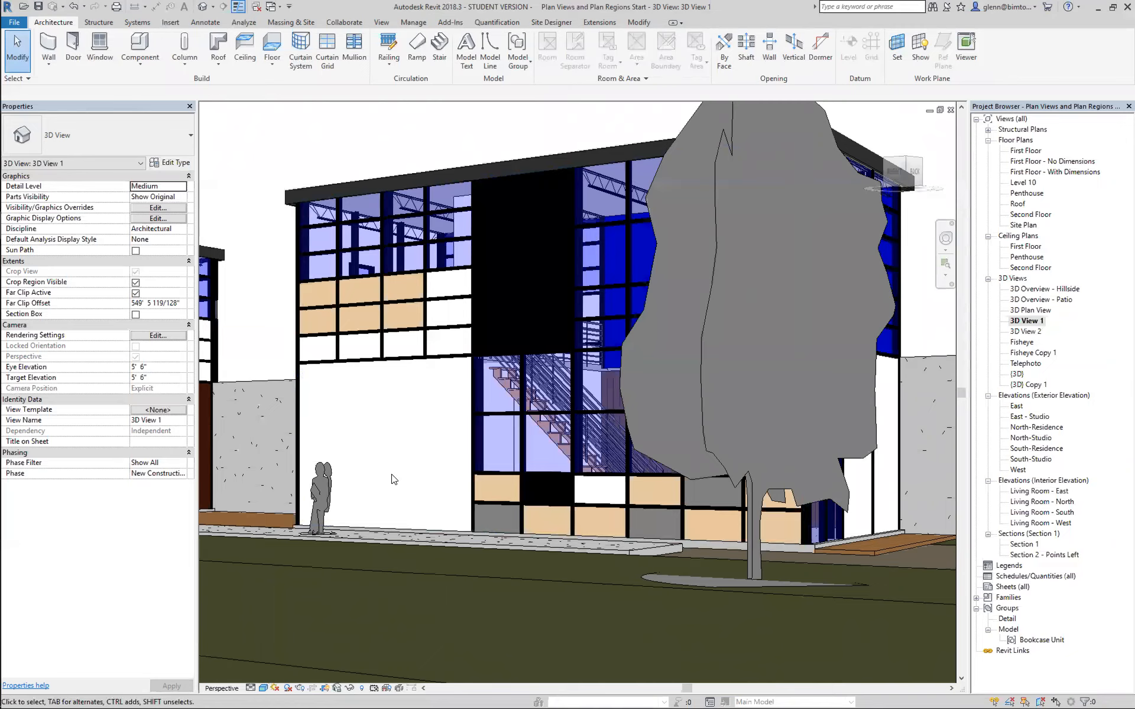
left_click(263, 688)
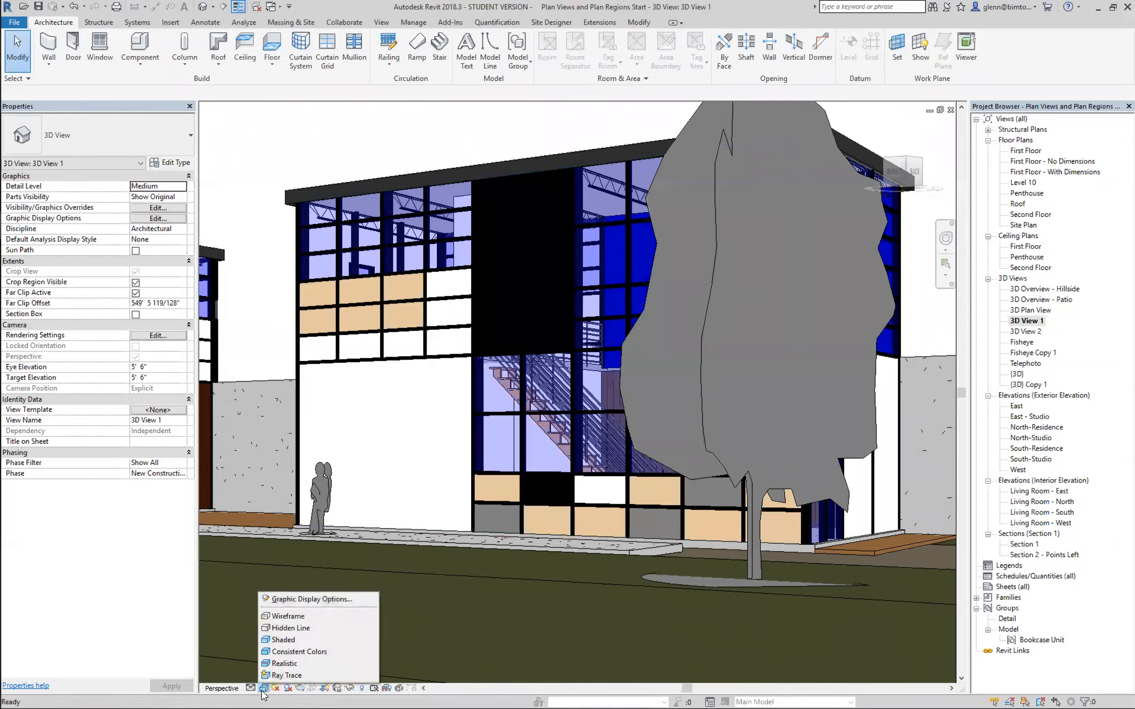
left_click(274, 663)
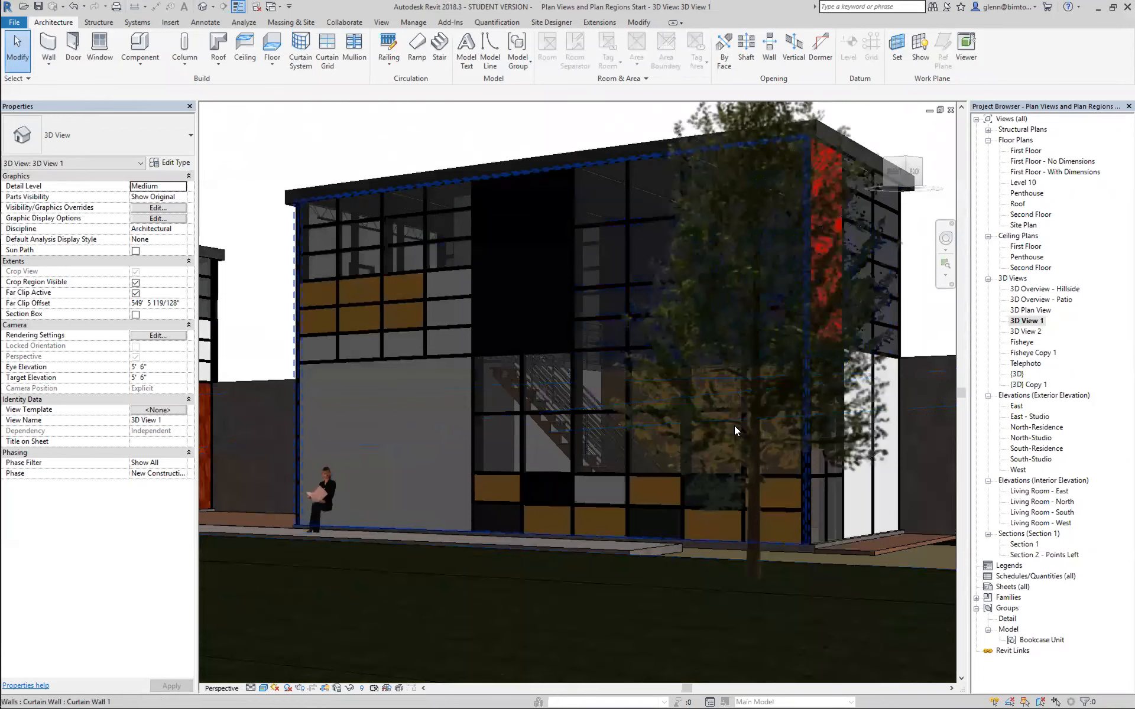
key("Tab")
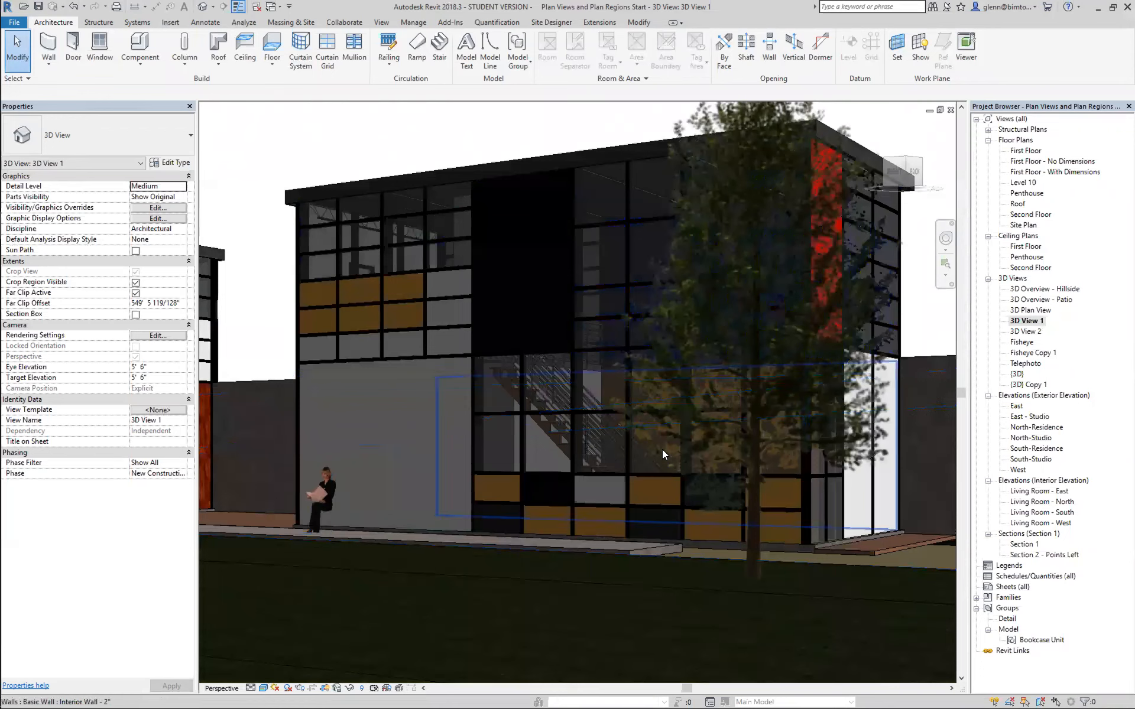
Change the type of the person beside the northern building to RPC Female YinYin.
left_click(329, 501)
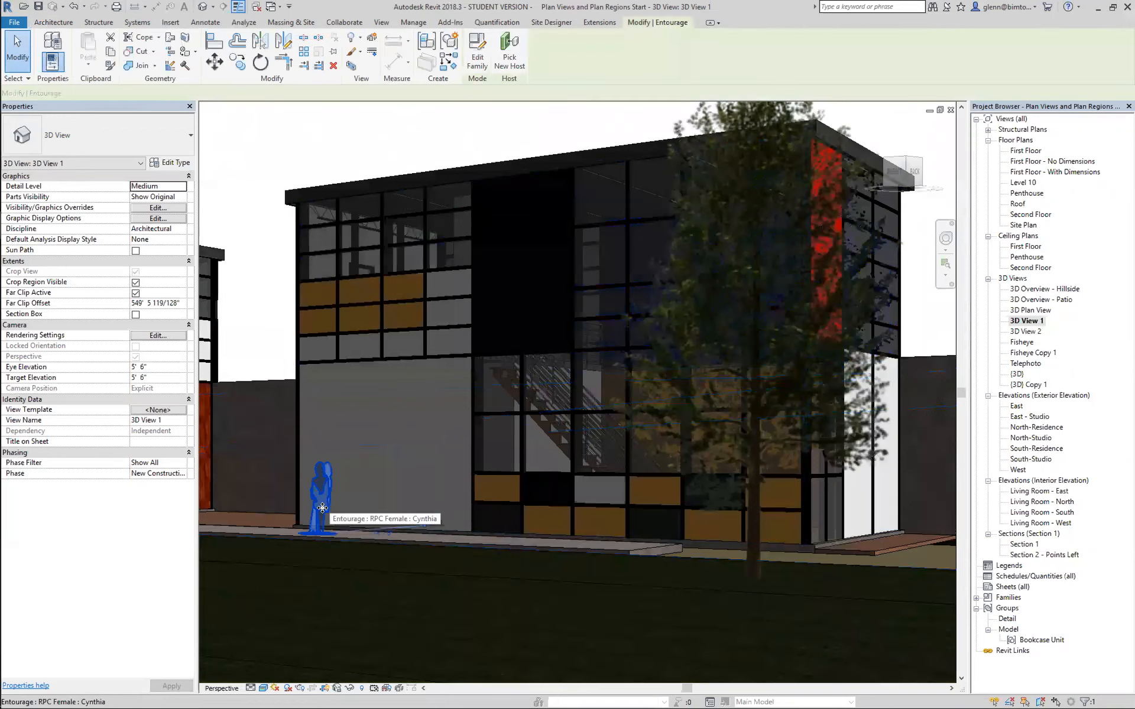
left_click(128, 145)
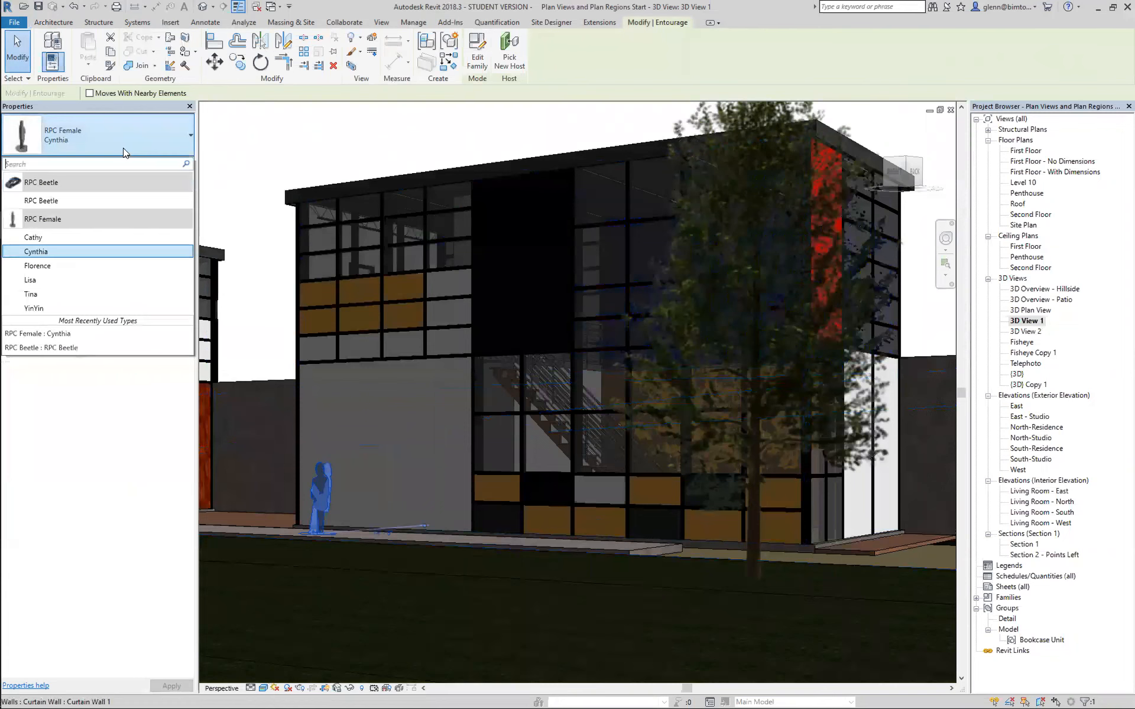
left_click(46, 306)
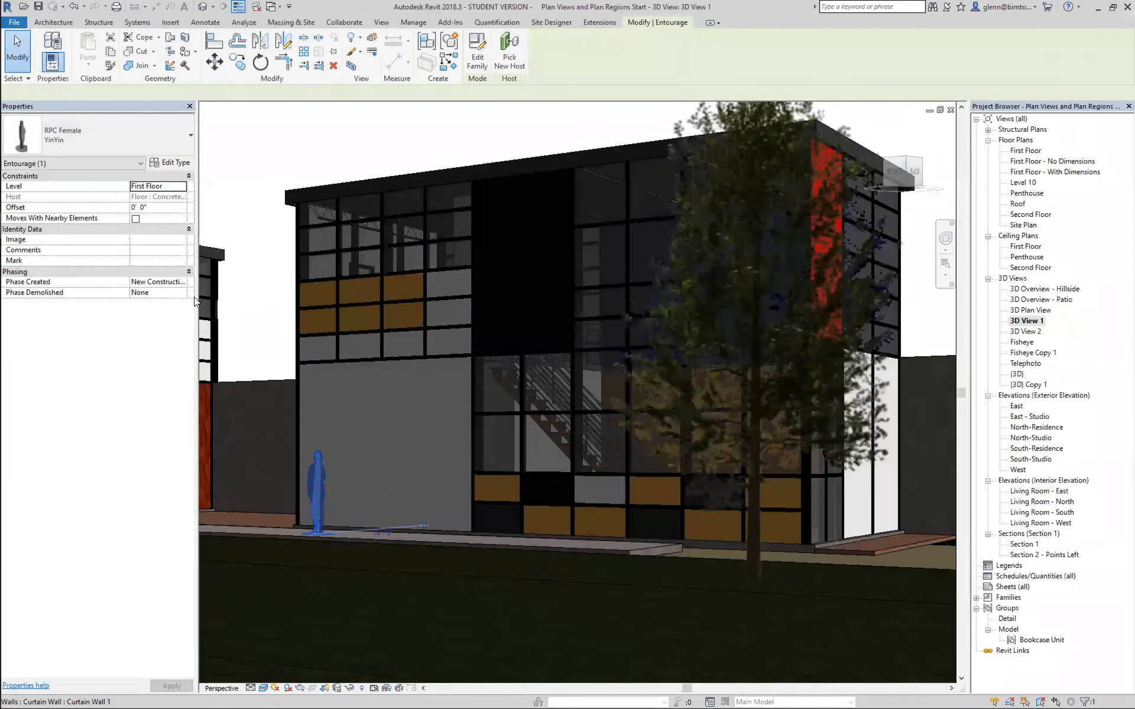
left_click(246, 301)
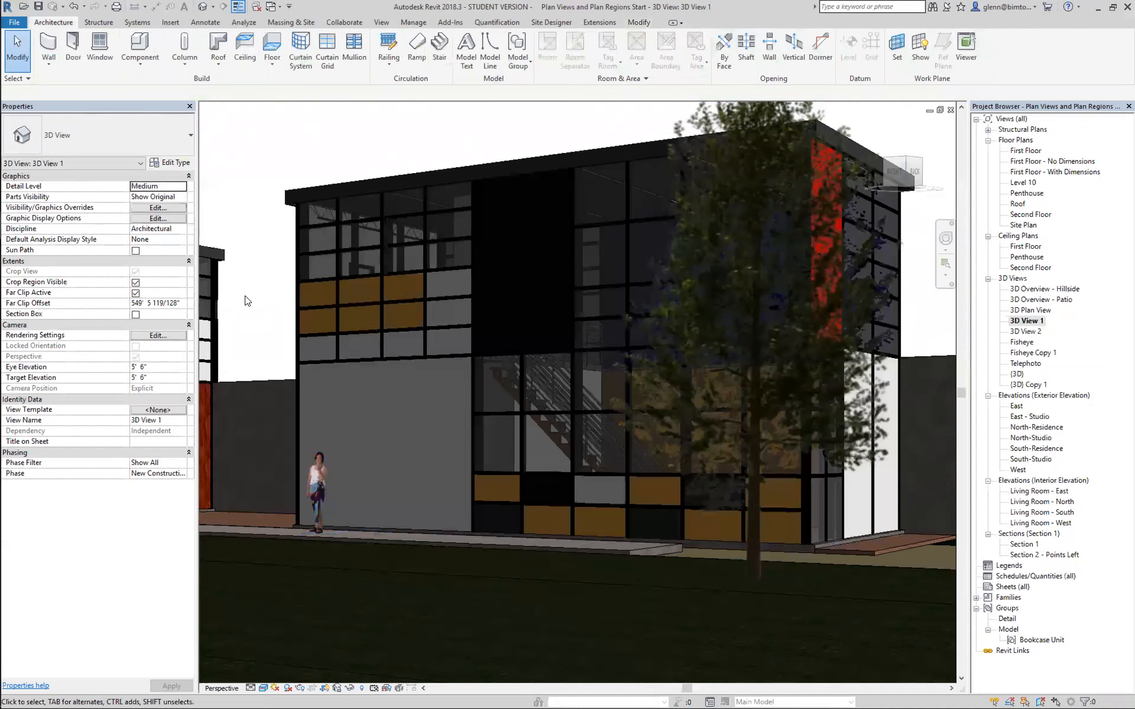
Render both buildings in the Ray Trace visual style and examine the area around the person and the gap between the buildings up close.
key("z")
key("o")
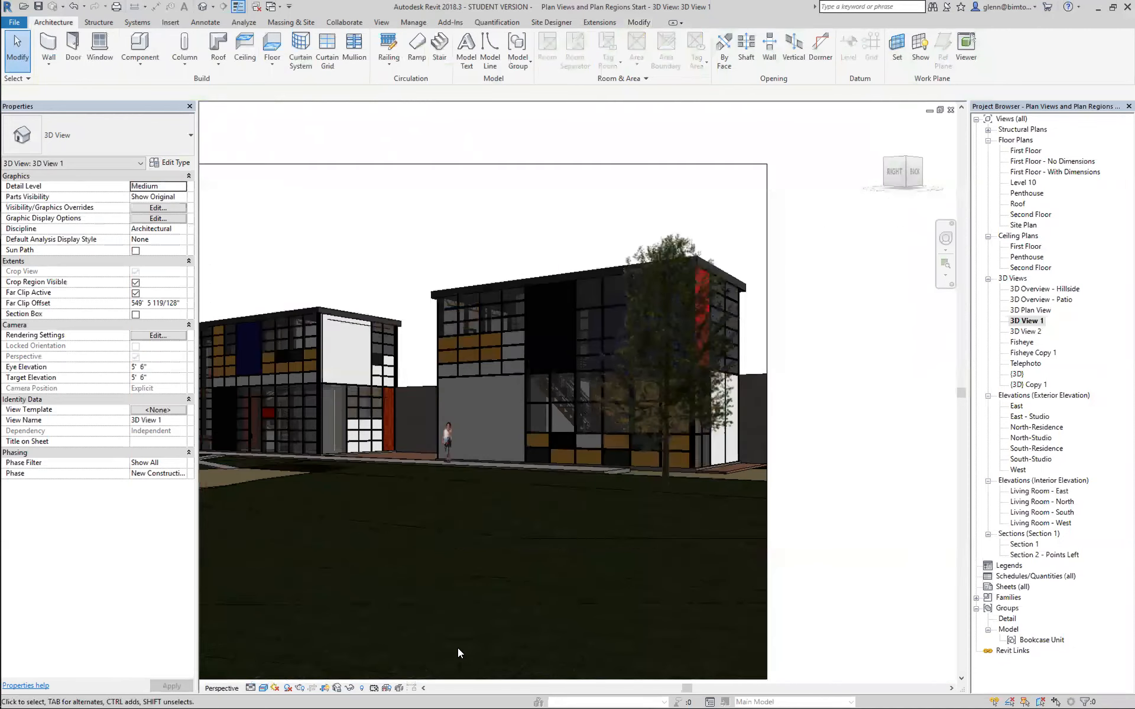
left_click(424, 690)
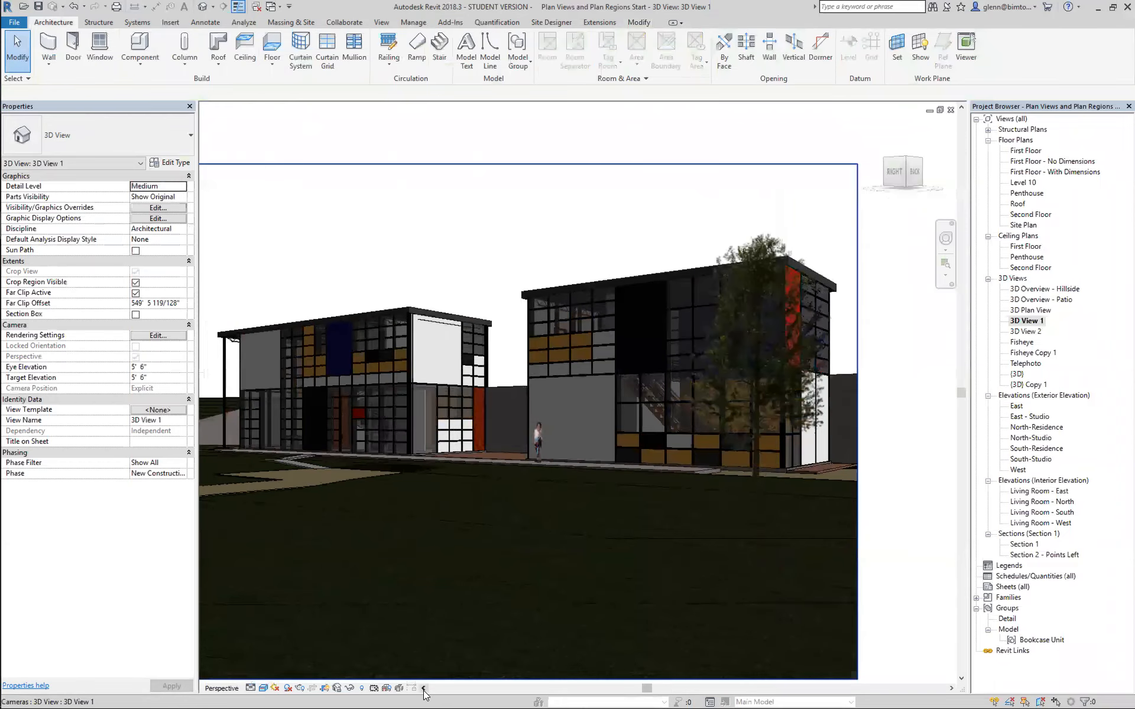
left_click(423, 690)
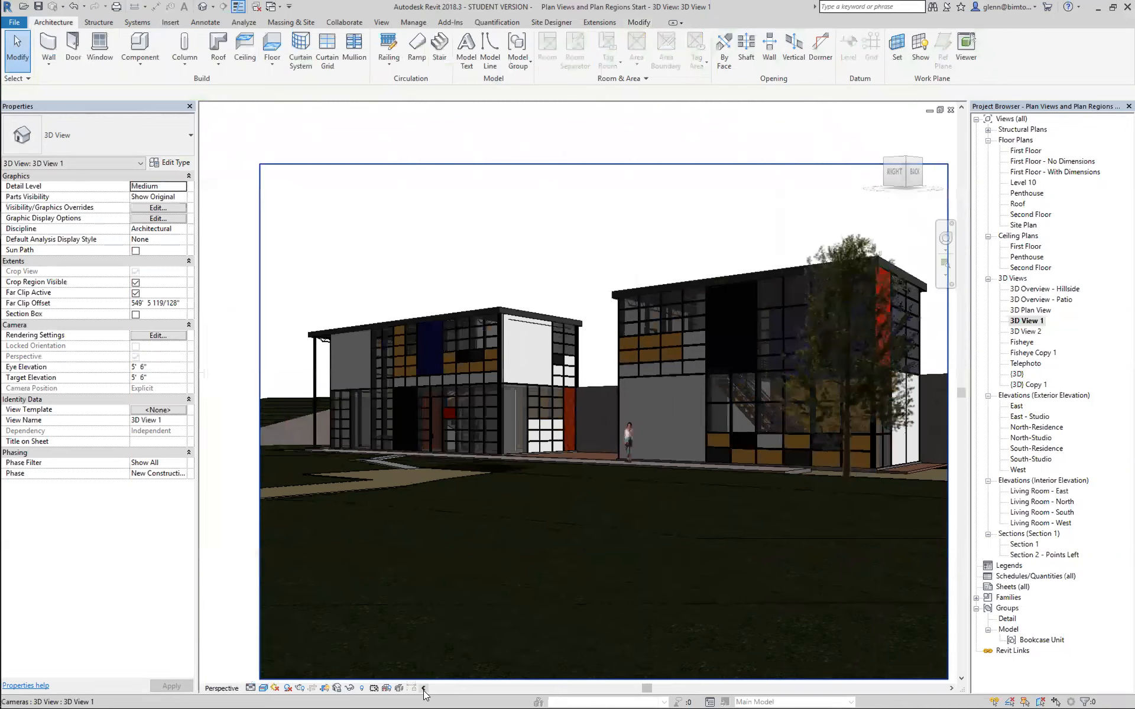
left_click(266, 688)
left_click(270, 677)
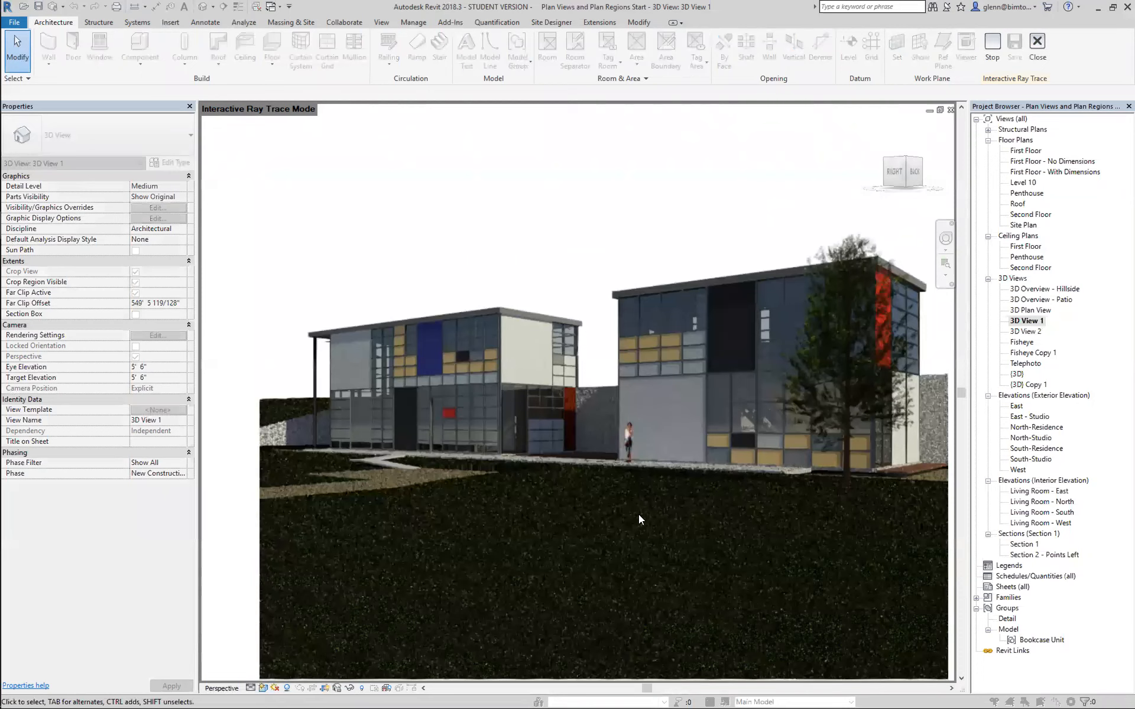
left_click(945, 266)
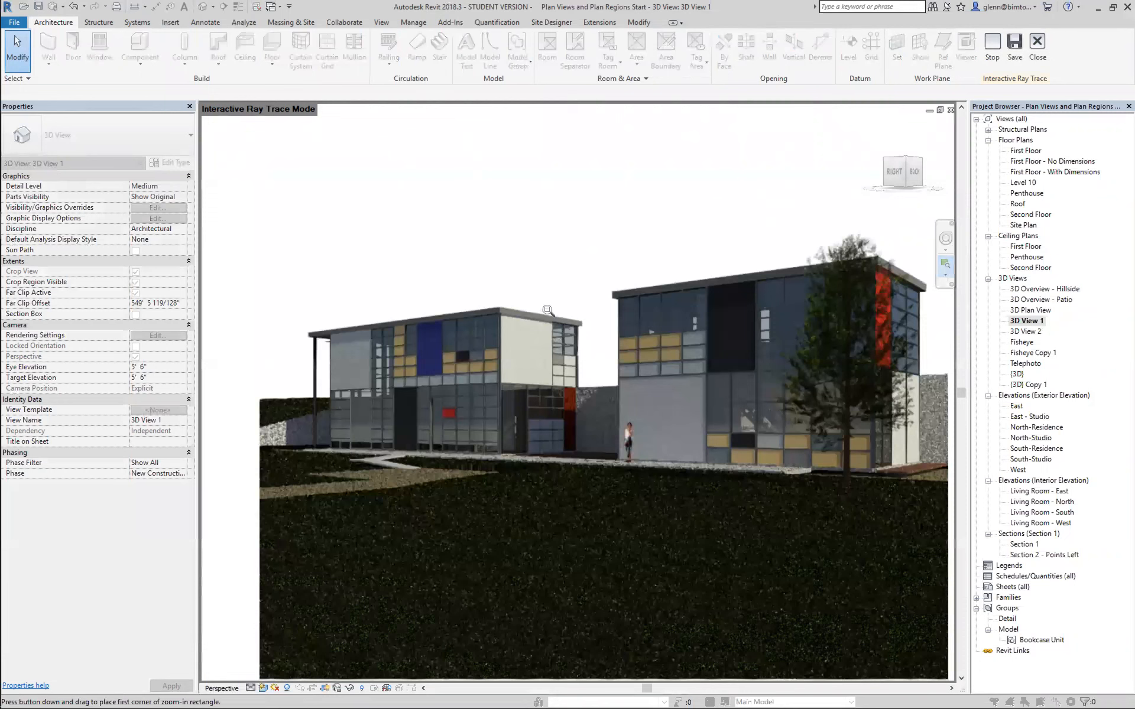
left_click_drag(481, 295, 751, 508)
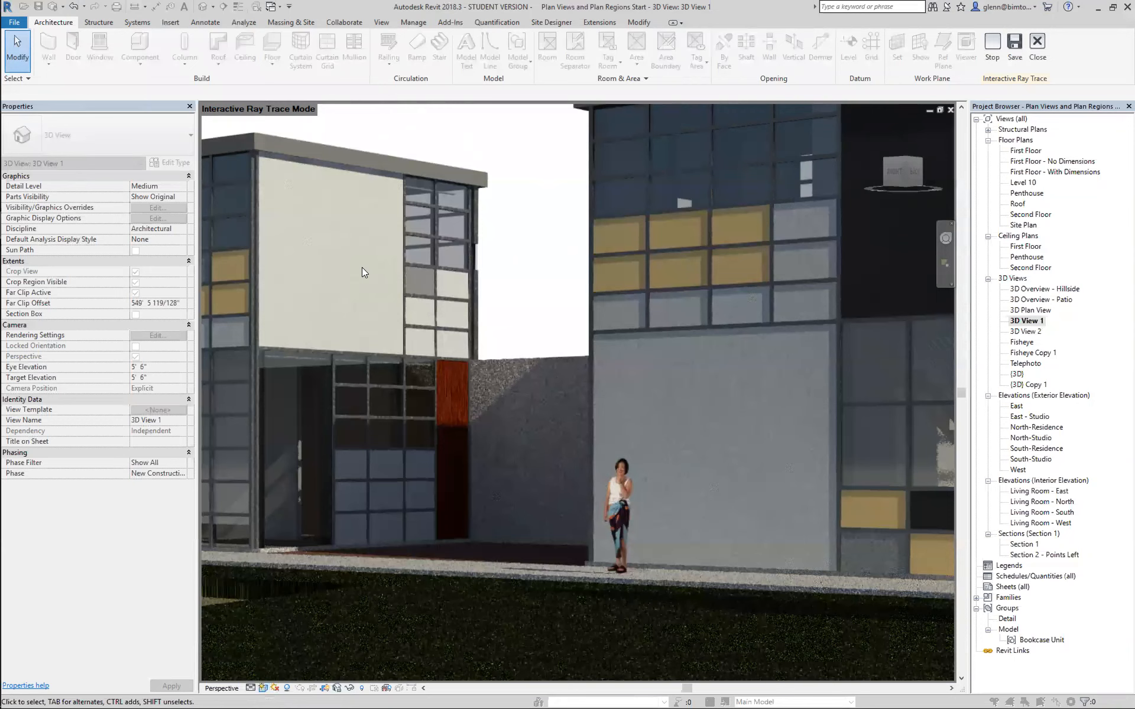
Switch from ray tracing to the Shaded visual style and then to Realistic to compare the close-up.
left_click(262, 688)
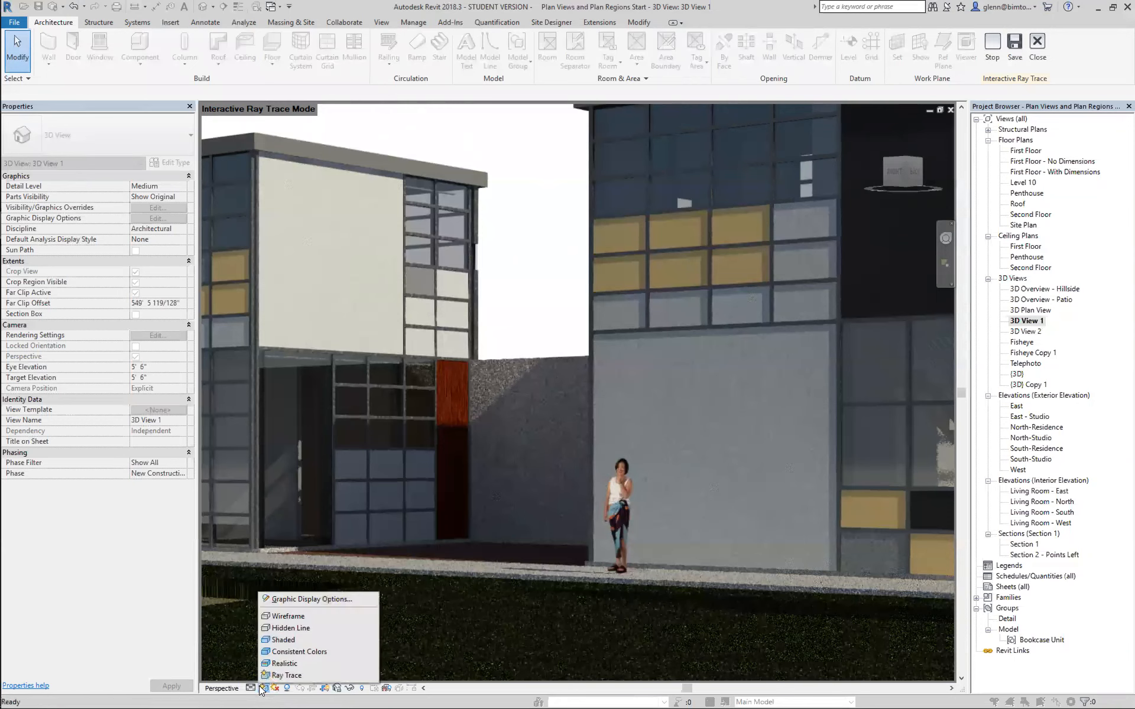
left_click(271, 647)
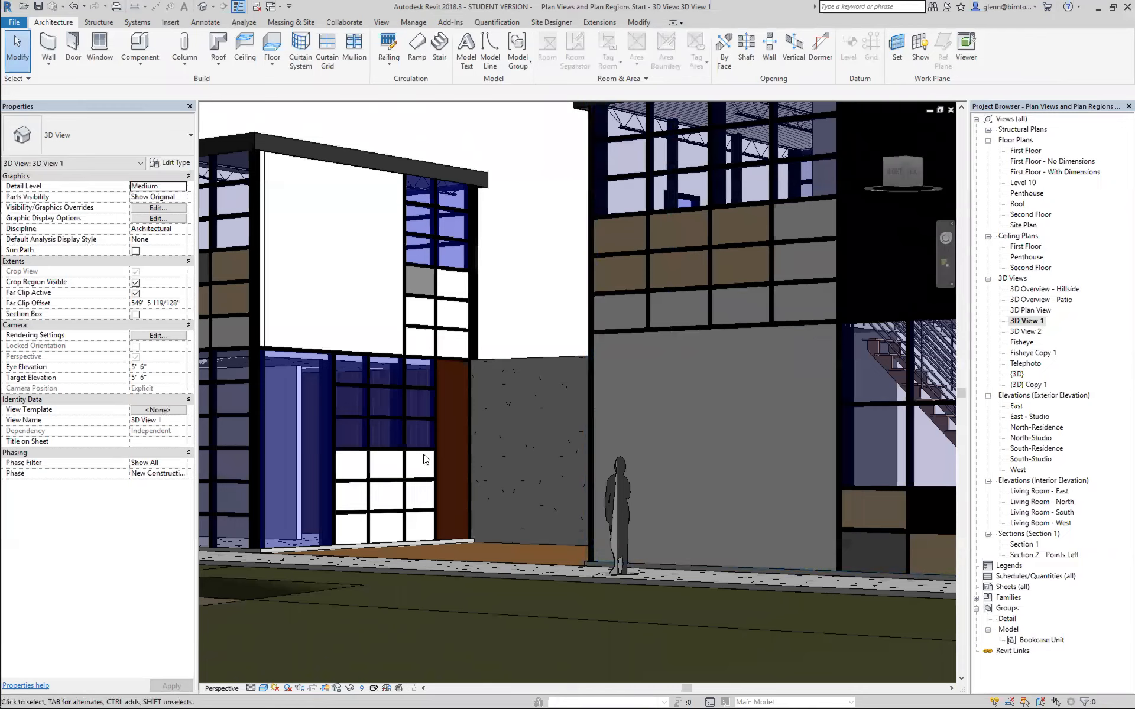
left_click(262, 688)
left_click(271, 664)
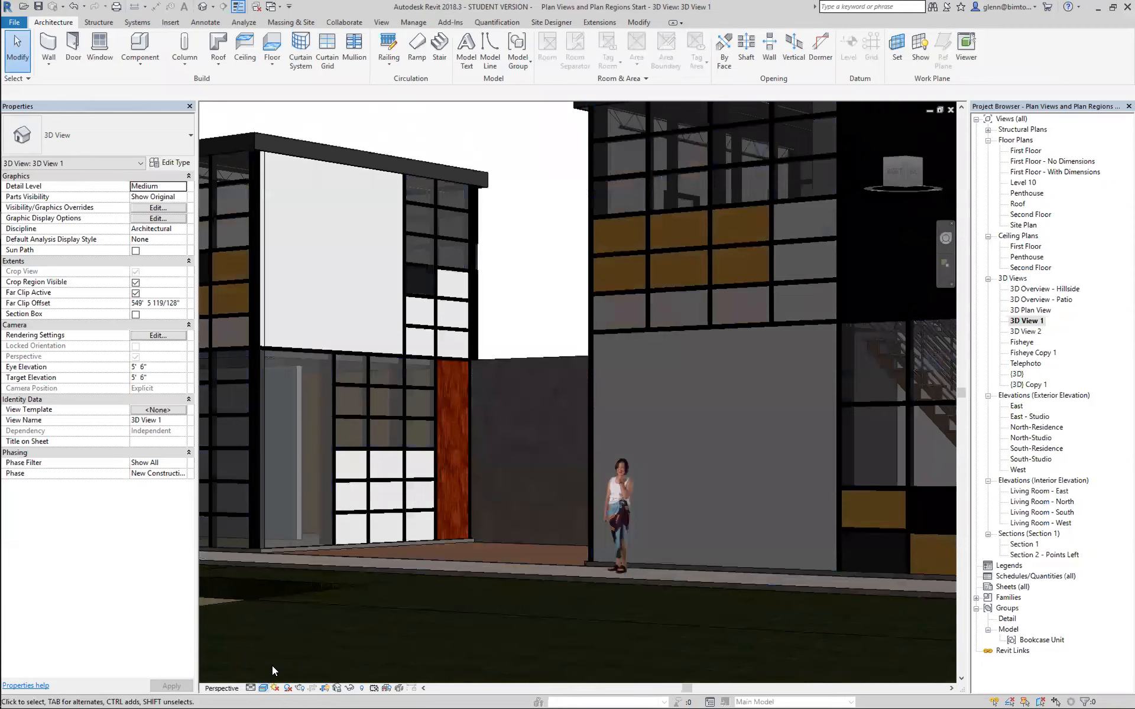
Fit the whole of 3D View 1 on screen and set its visual style to Hidden Line.
key("z")
key("e")
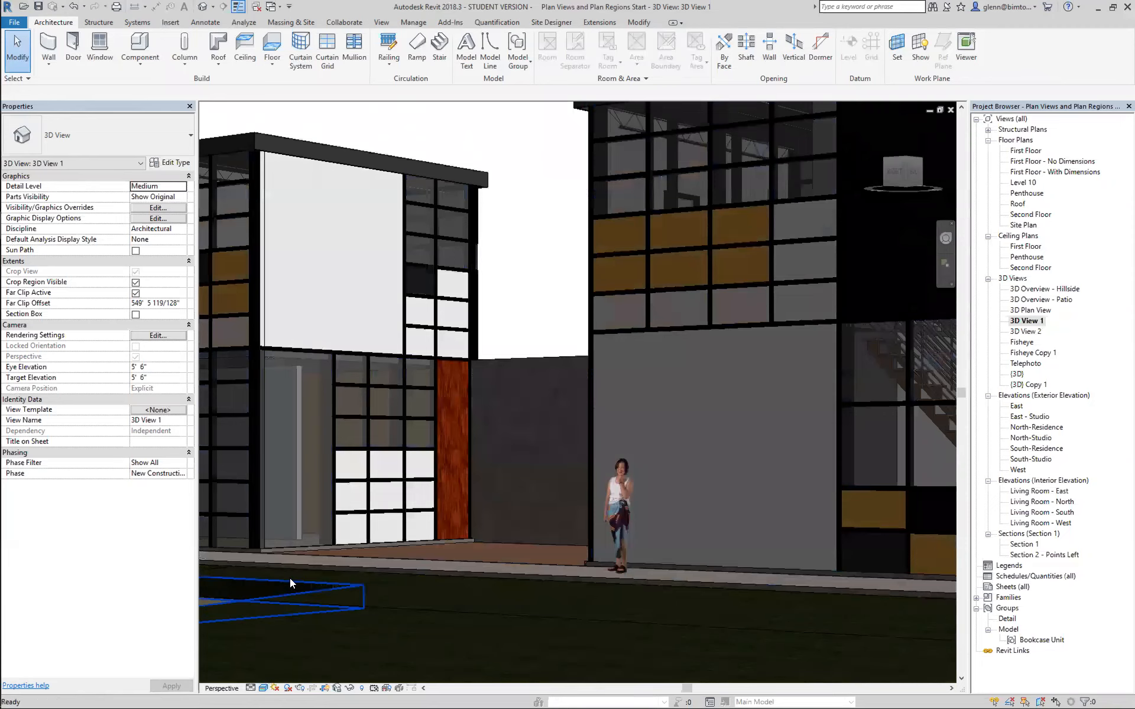
left_click(263, 688)
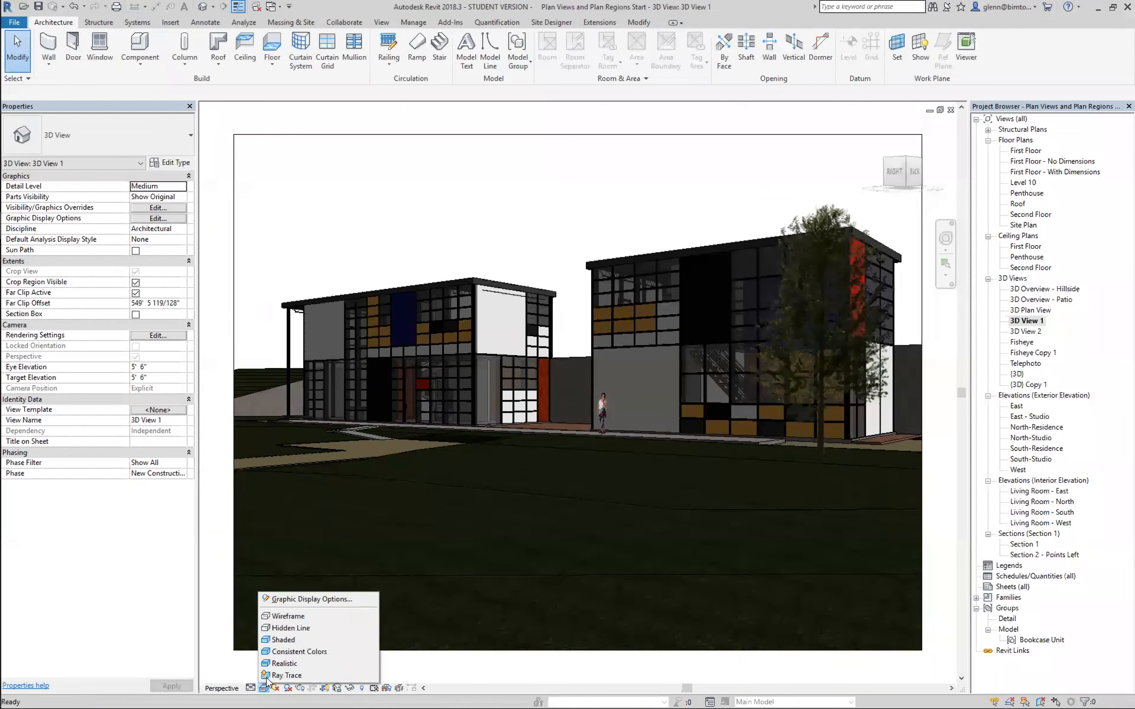
left_click(280, 629)
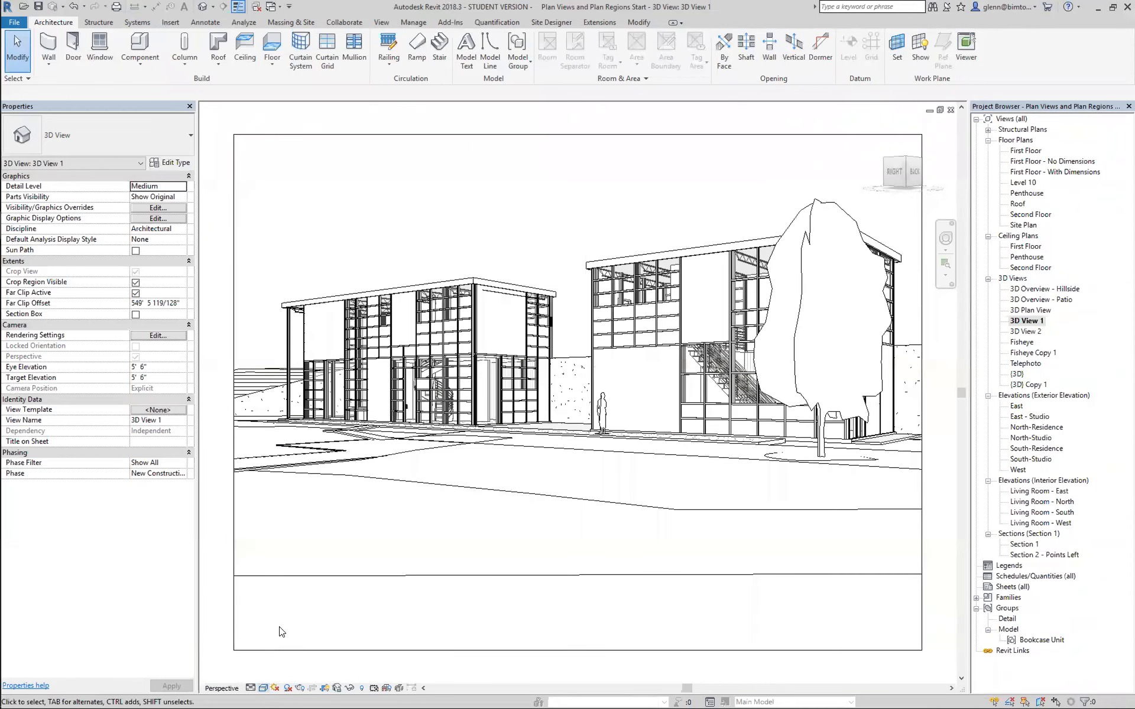
Review the available model display styles in 3D View 1's Graphic Display Options and close them without changes.
left_click(264, 690)
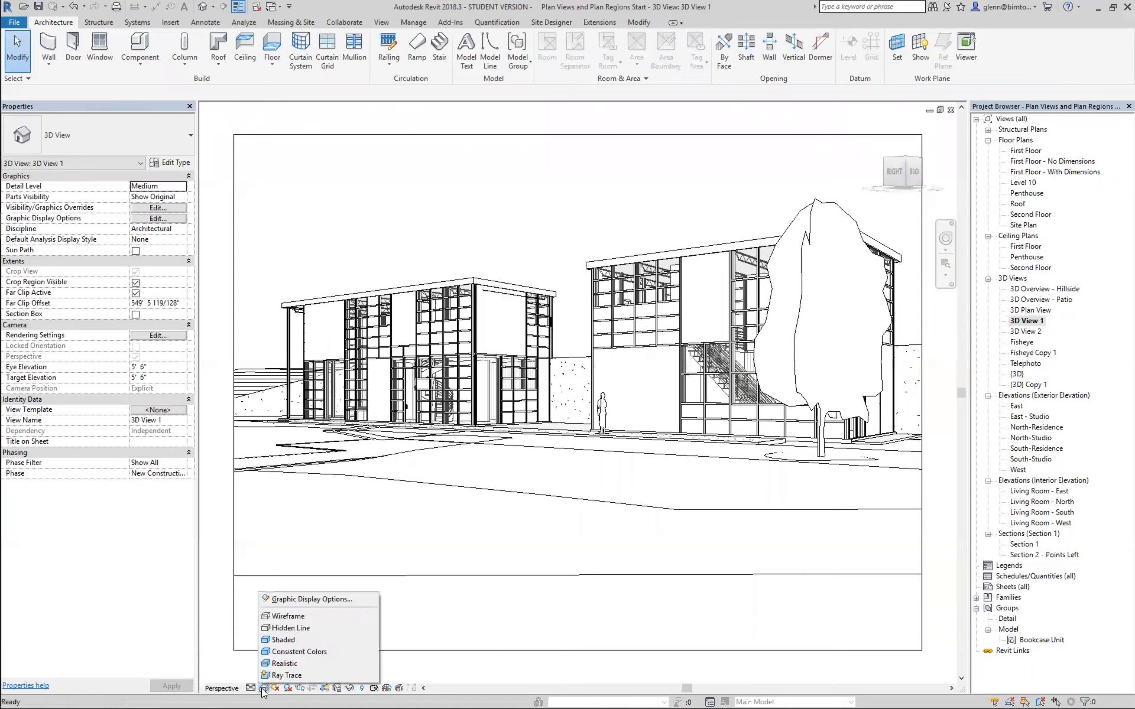
left_click(282, 600)
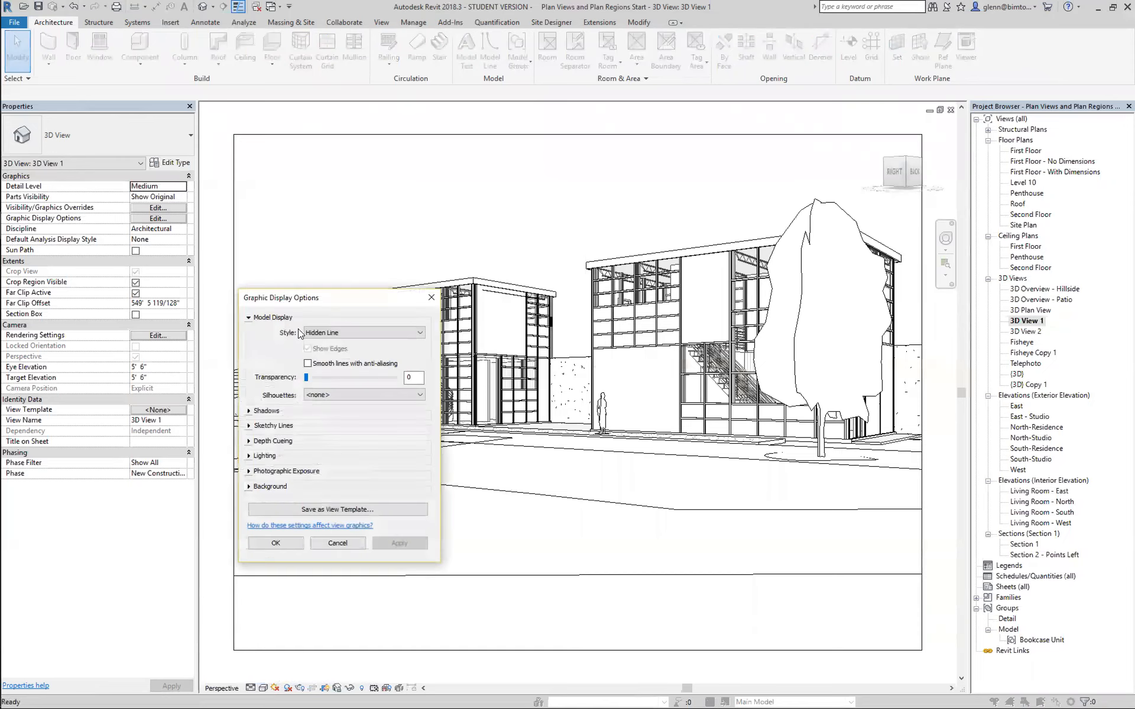
left_click_drag(321, 298, 120, 353)
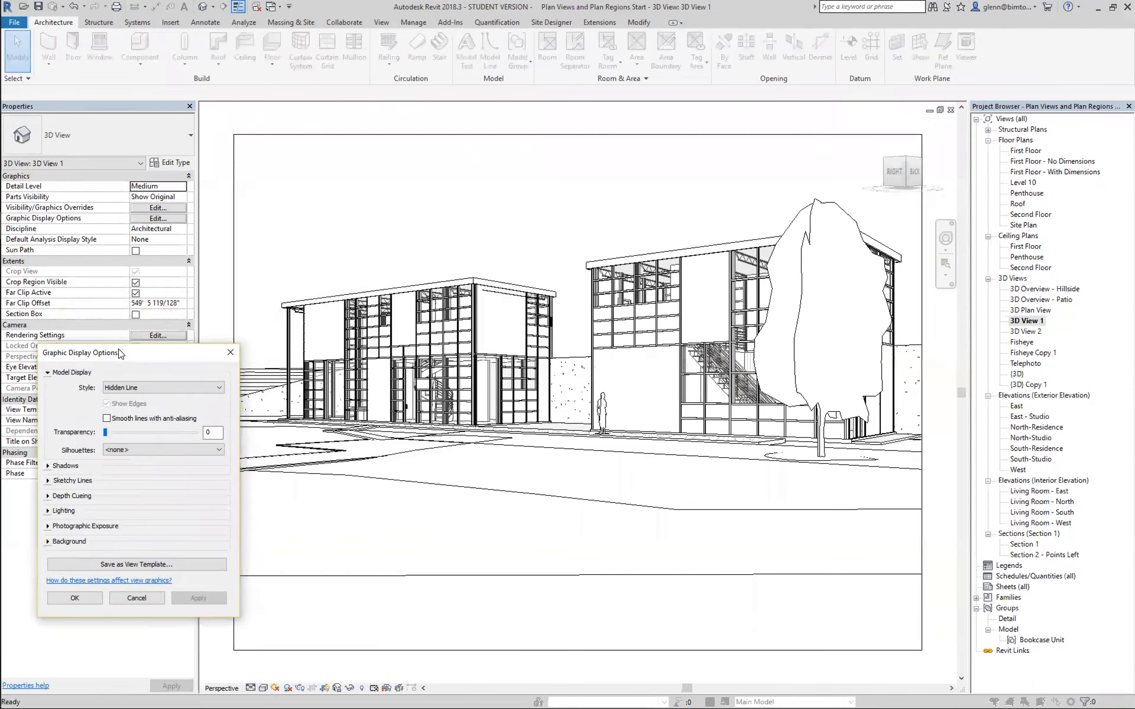
left_click(264, 693)
left_click(149, 386)
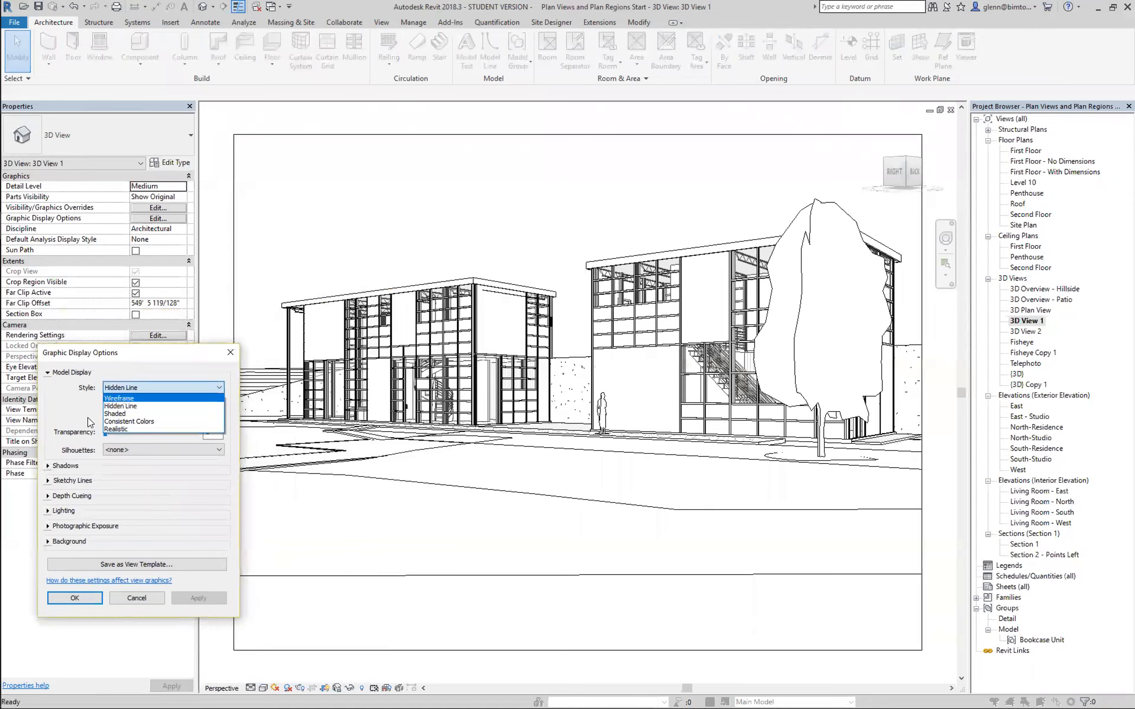
left_click(64, 410)
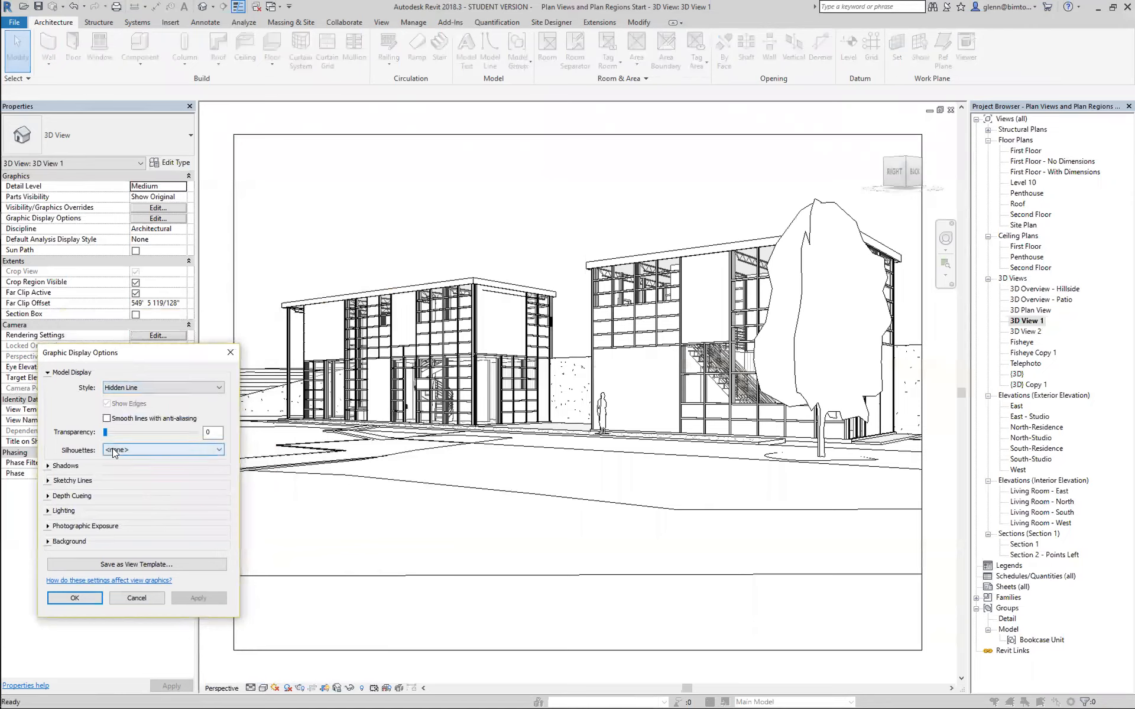
left_click(239, 11)
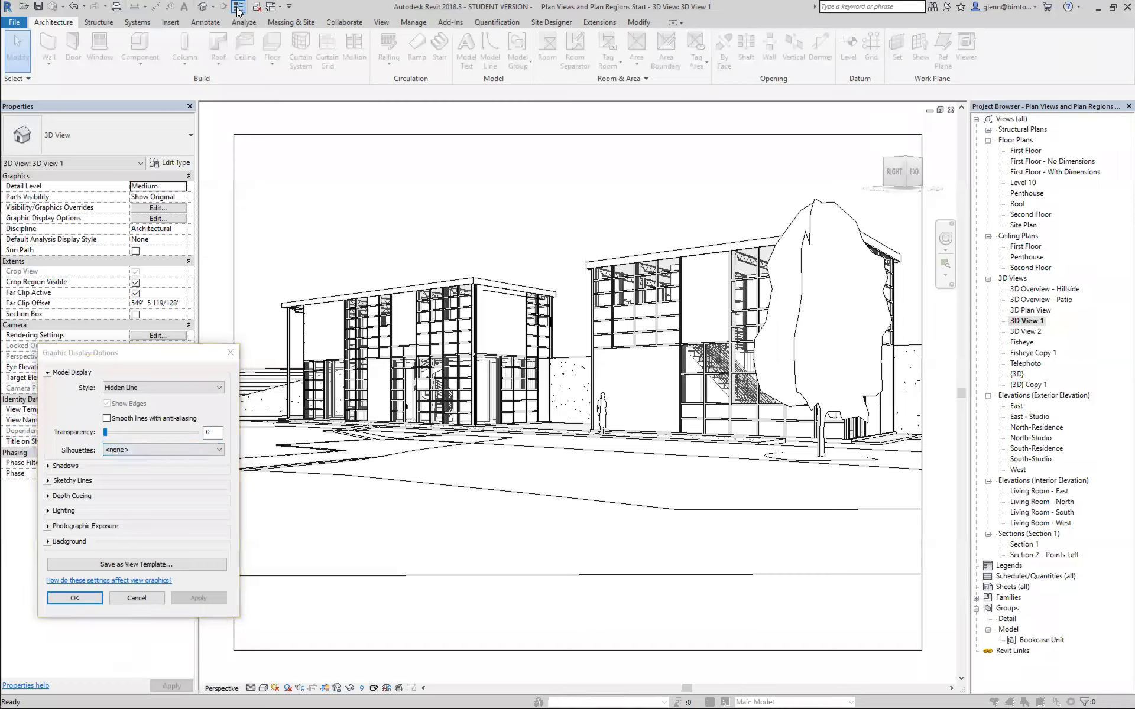
left_click(142, 599)
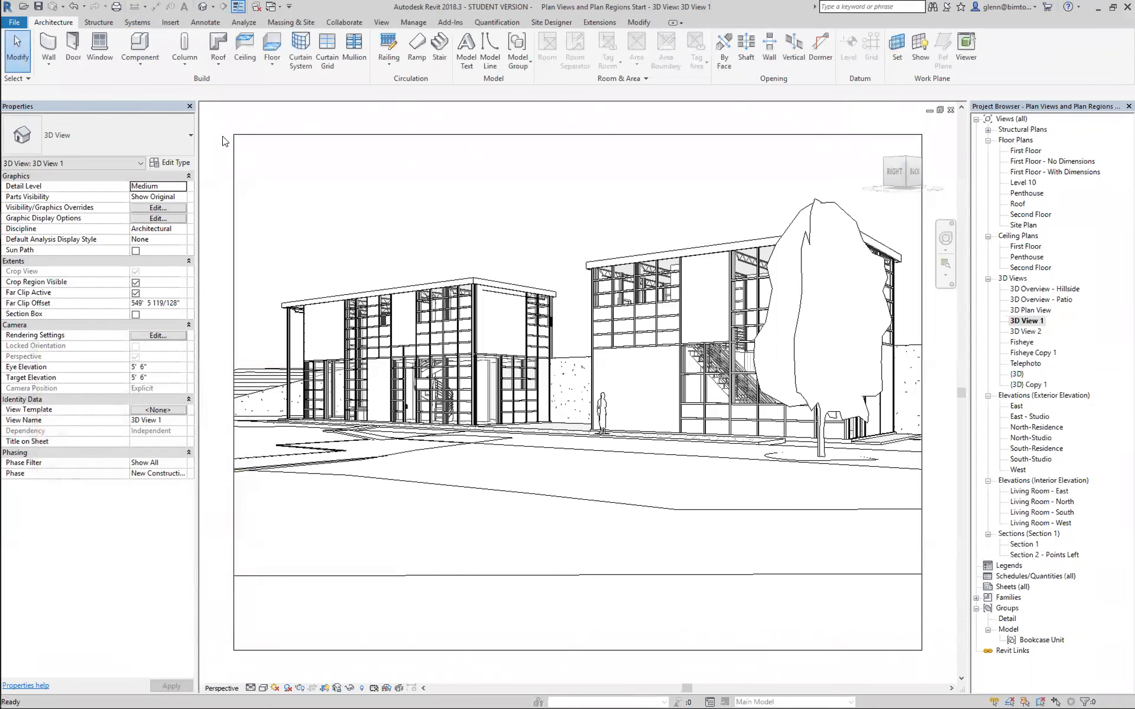
Turn off Thin Lines and apply the <Beyond> line style to the silhouettes of 3D View 1.
left_click(238, 10)
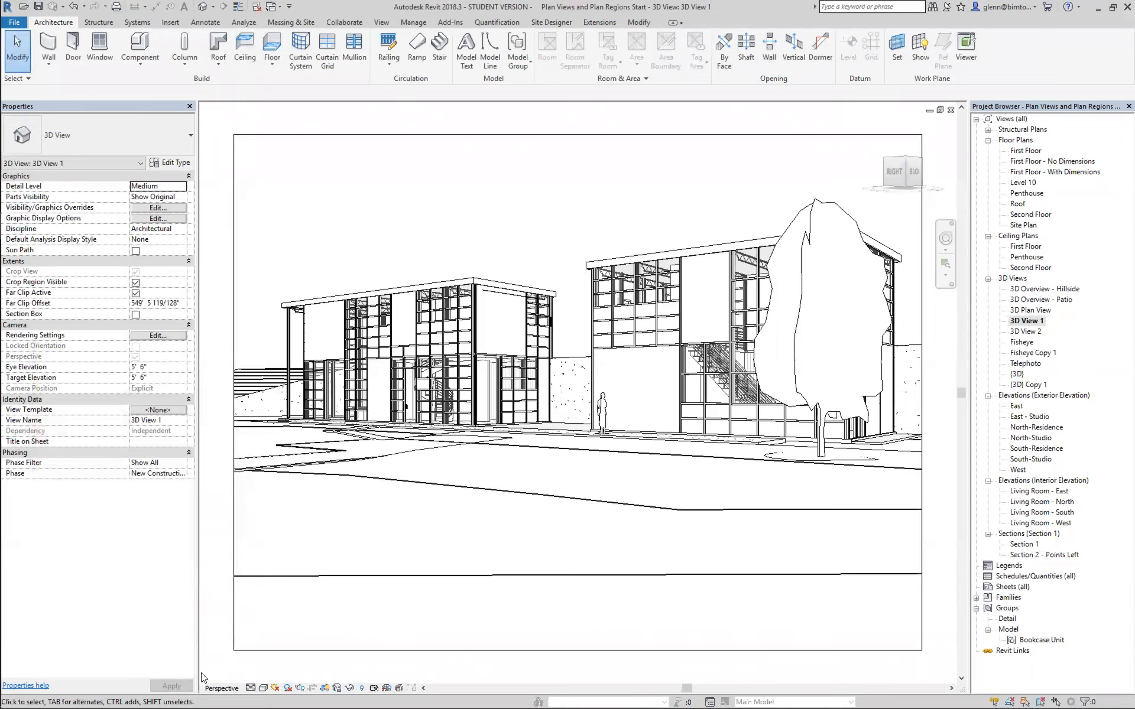
left_click(264, 688)
left_click(273, 600)
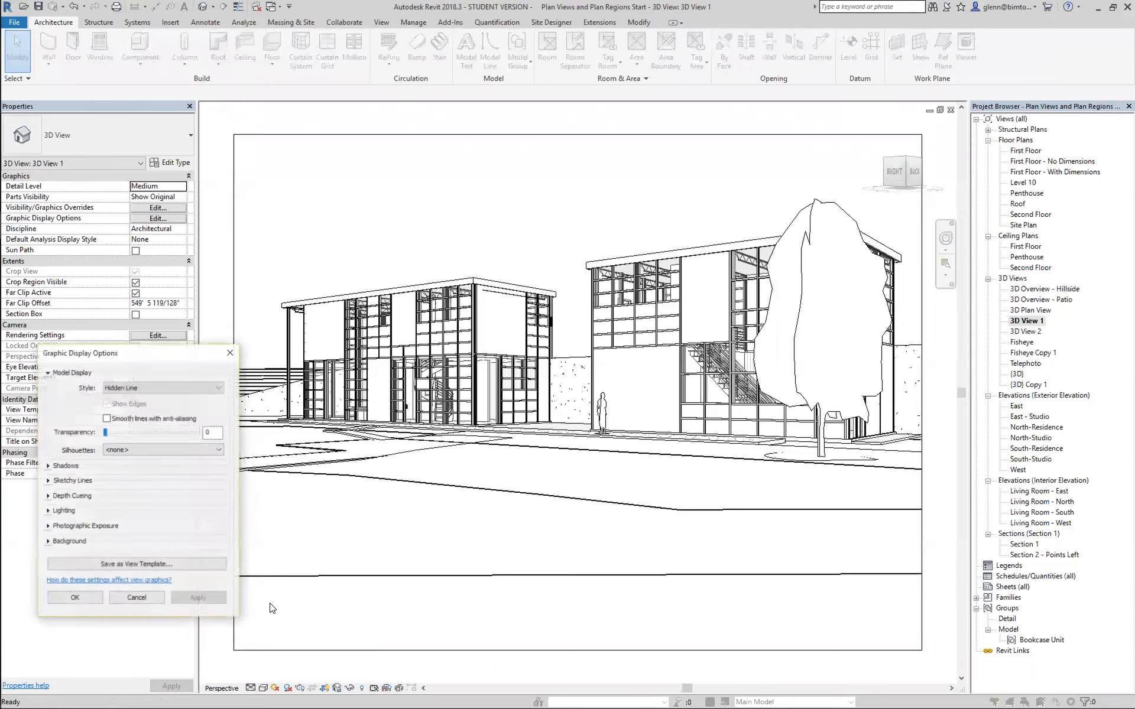
left_click(113, 453)
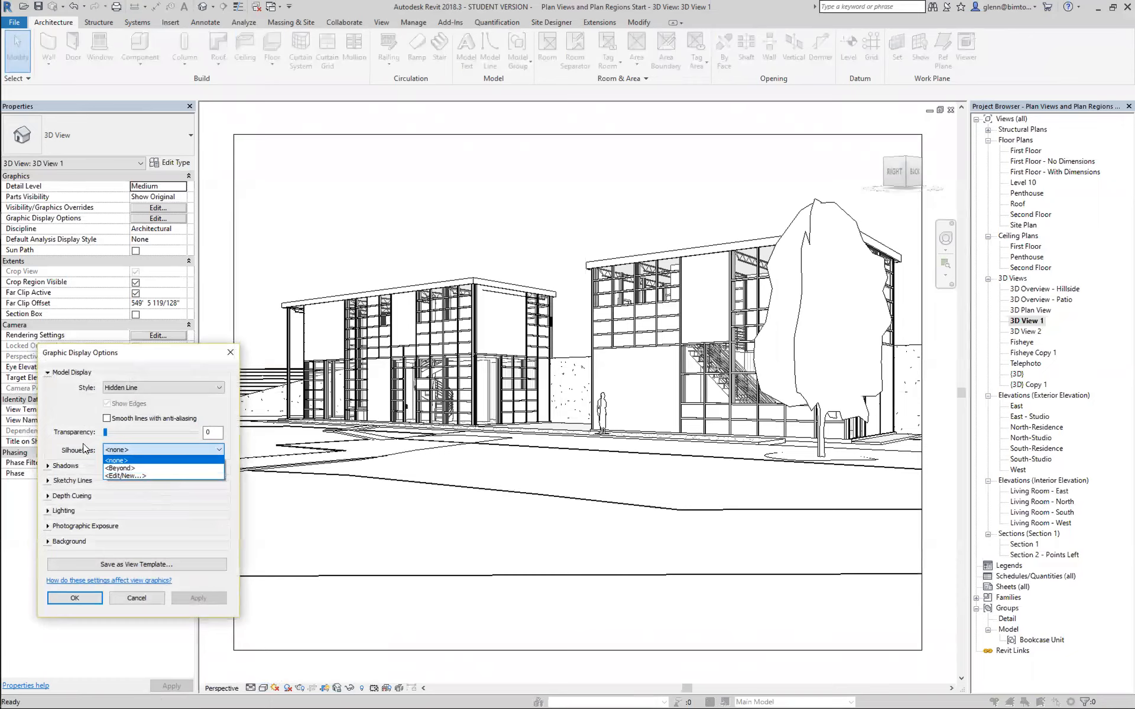
left_click(117, 468)
left_click(199, 599)
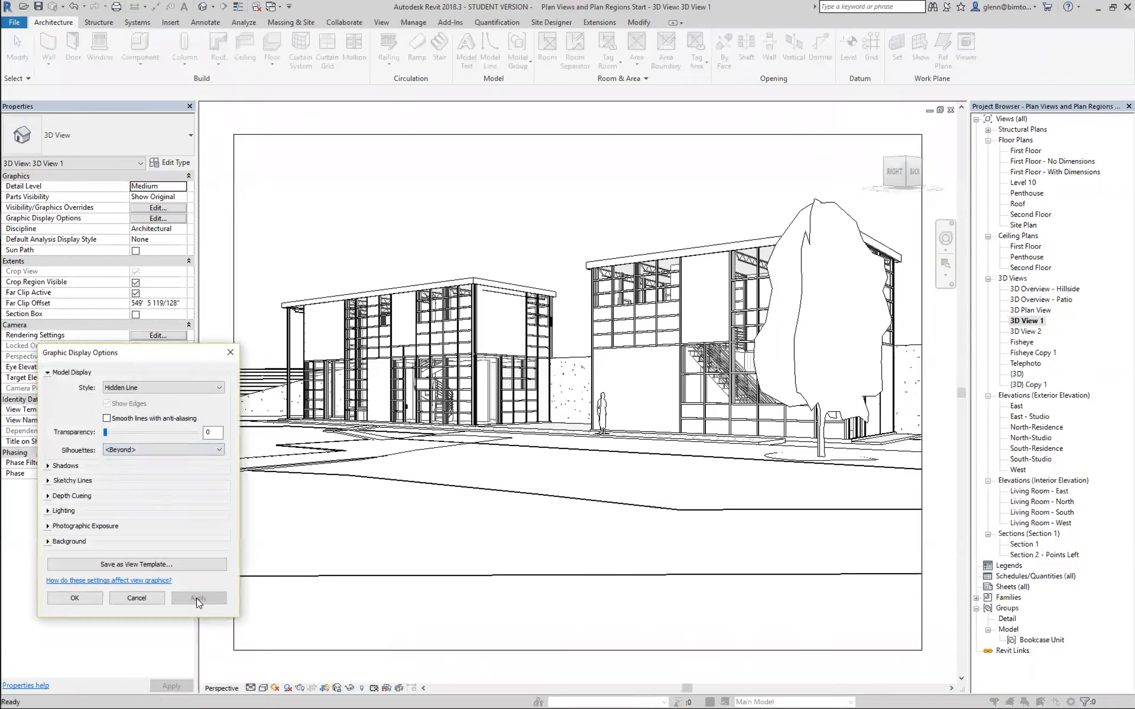
Create a line style named Outside Edges as a subcategory of Lines with a projection line weight of 8.
left_click(139, 448)
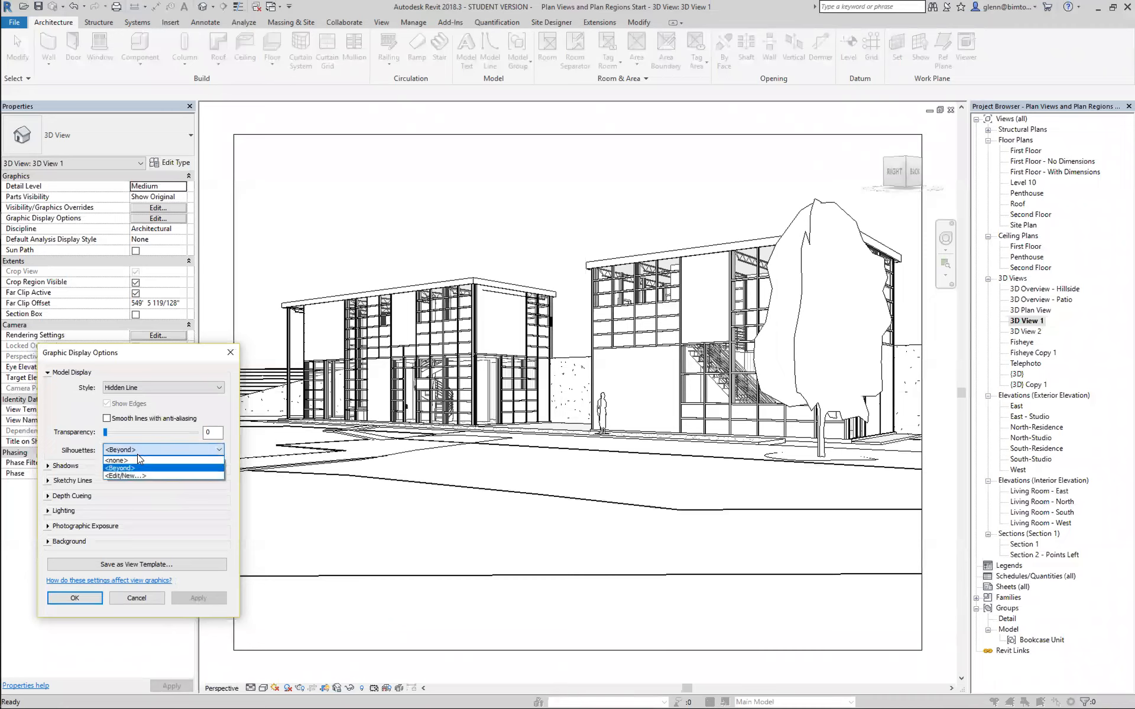
left_click(135, 474)
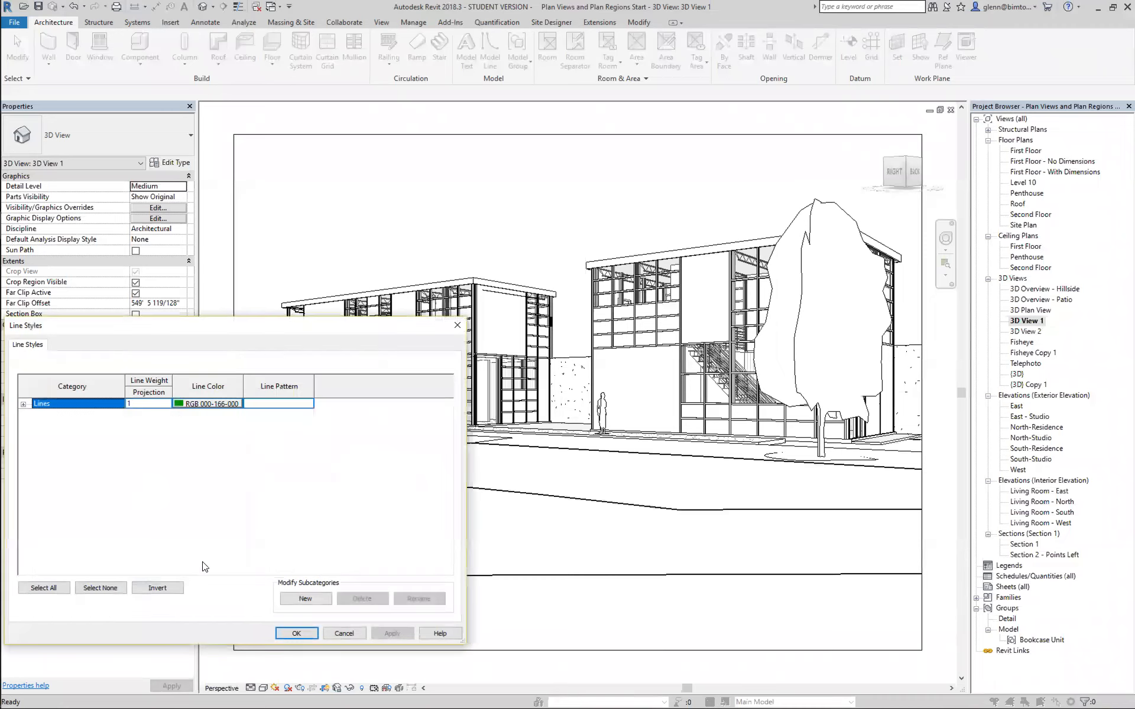
left_click(303, 600)
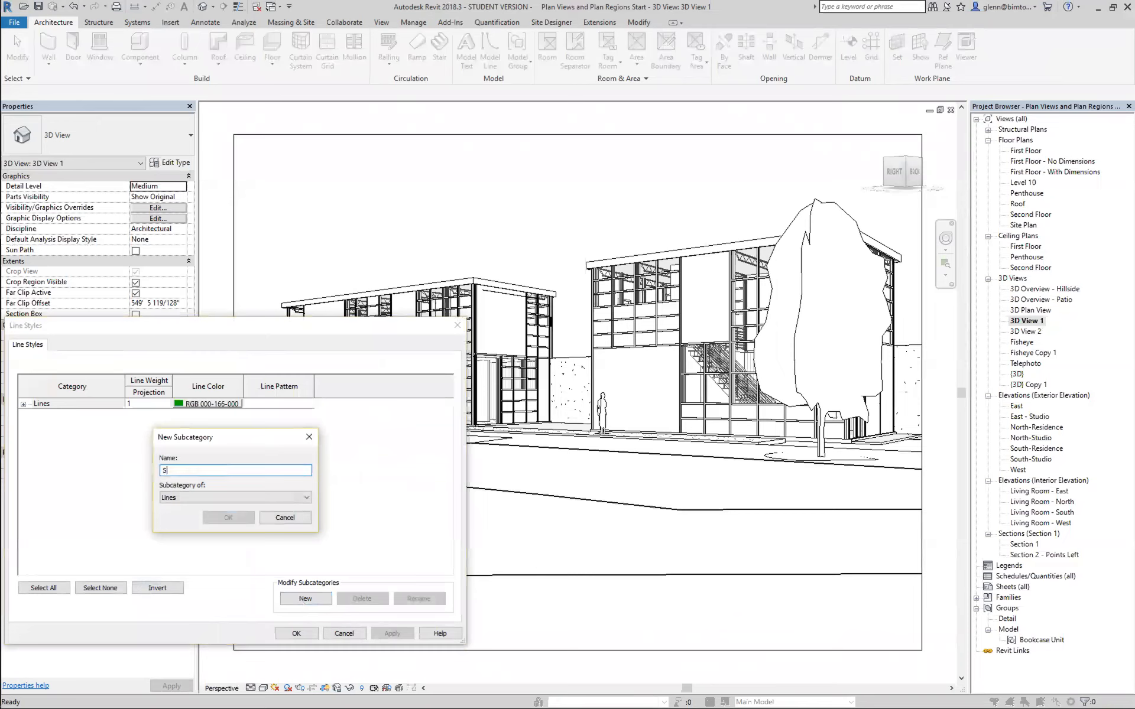
type("Outside Edges")
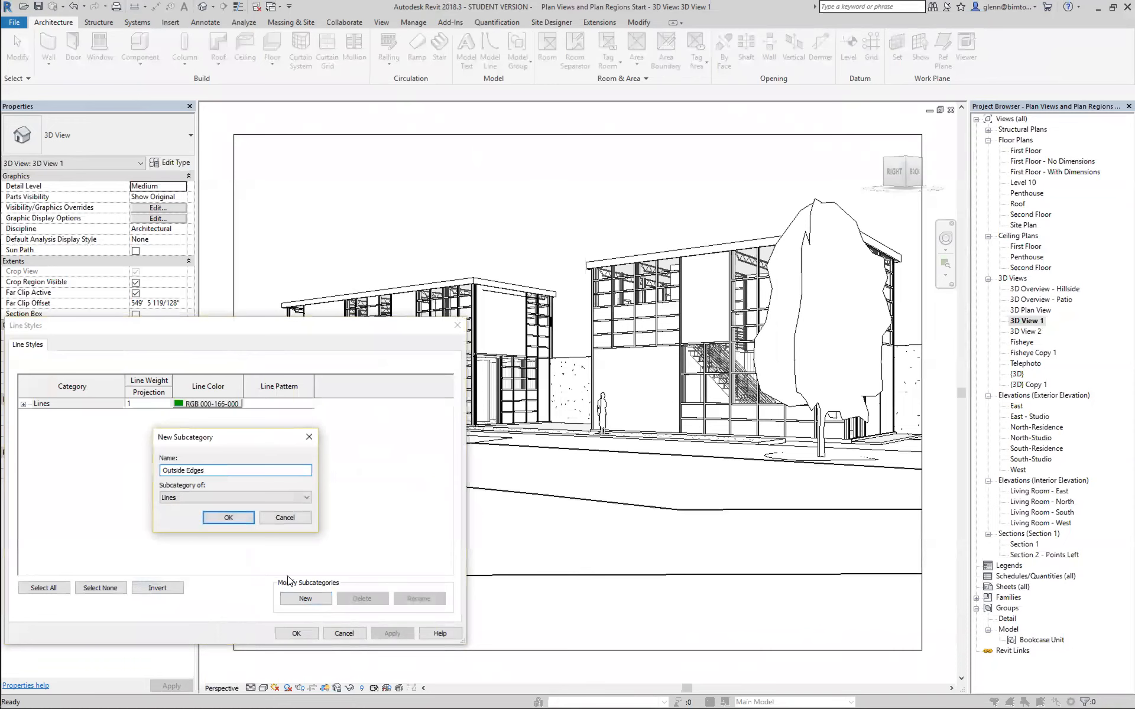
left_click(246, 521)
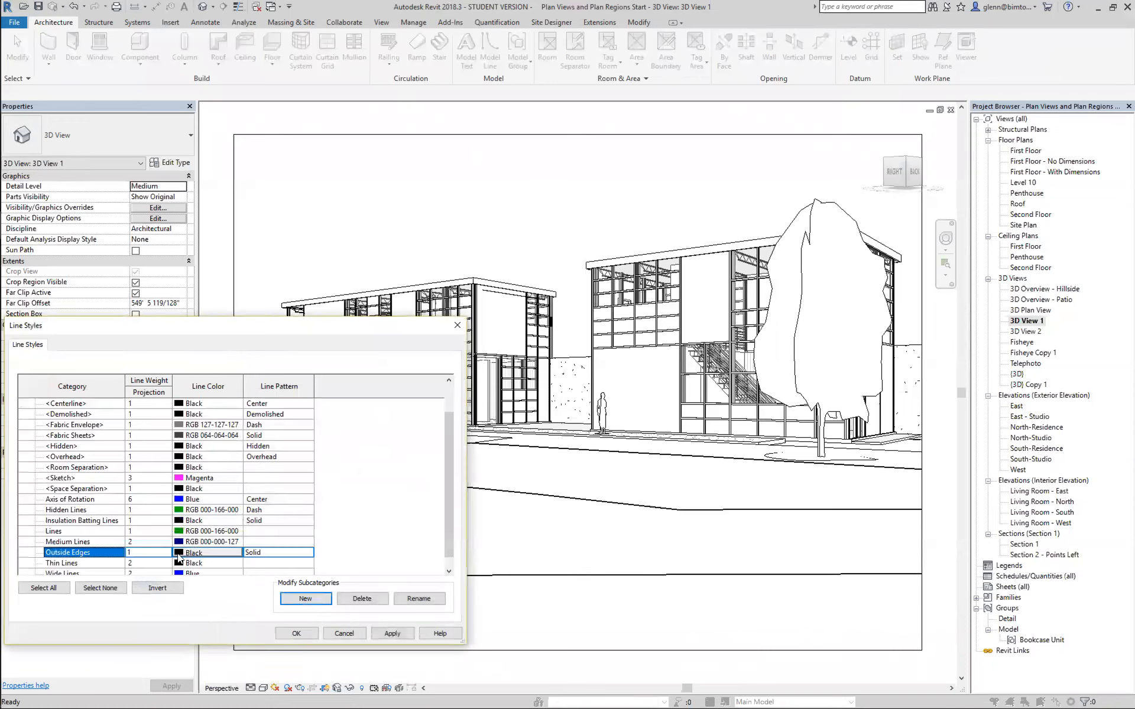
left_click(153, 553)
type("8")
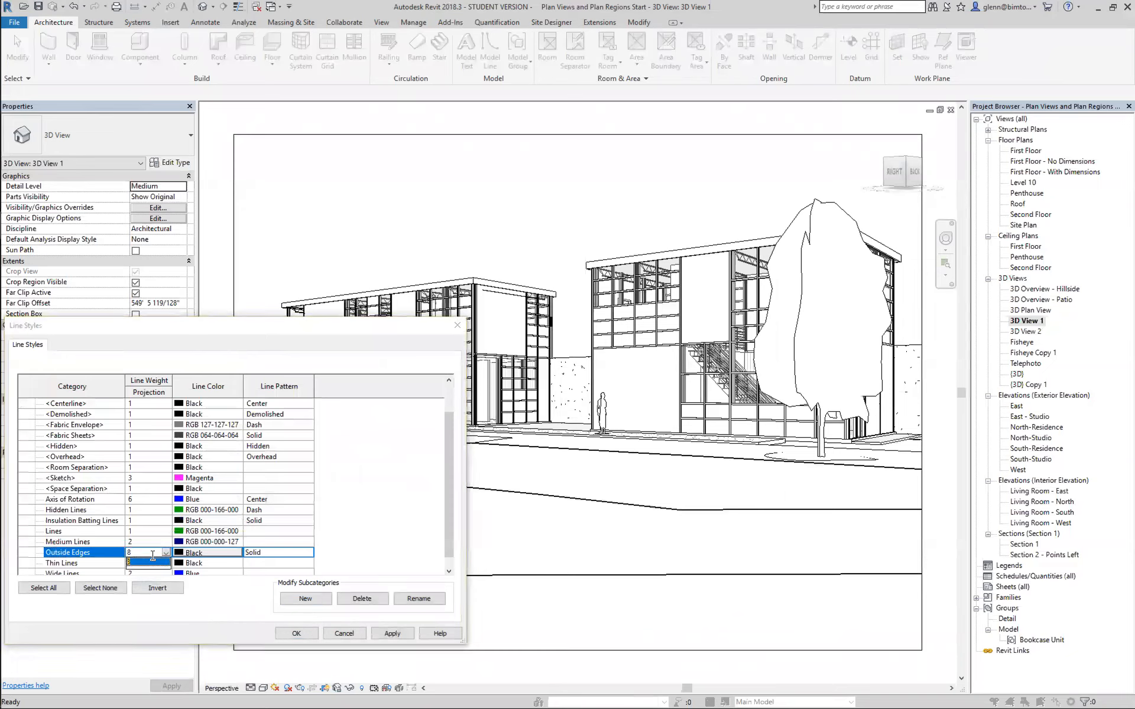
left_click(153, 560)
left_click(299, 631)
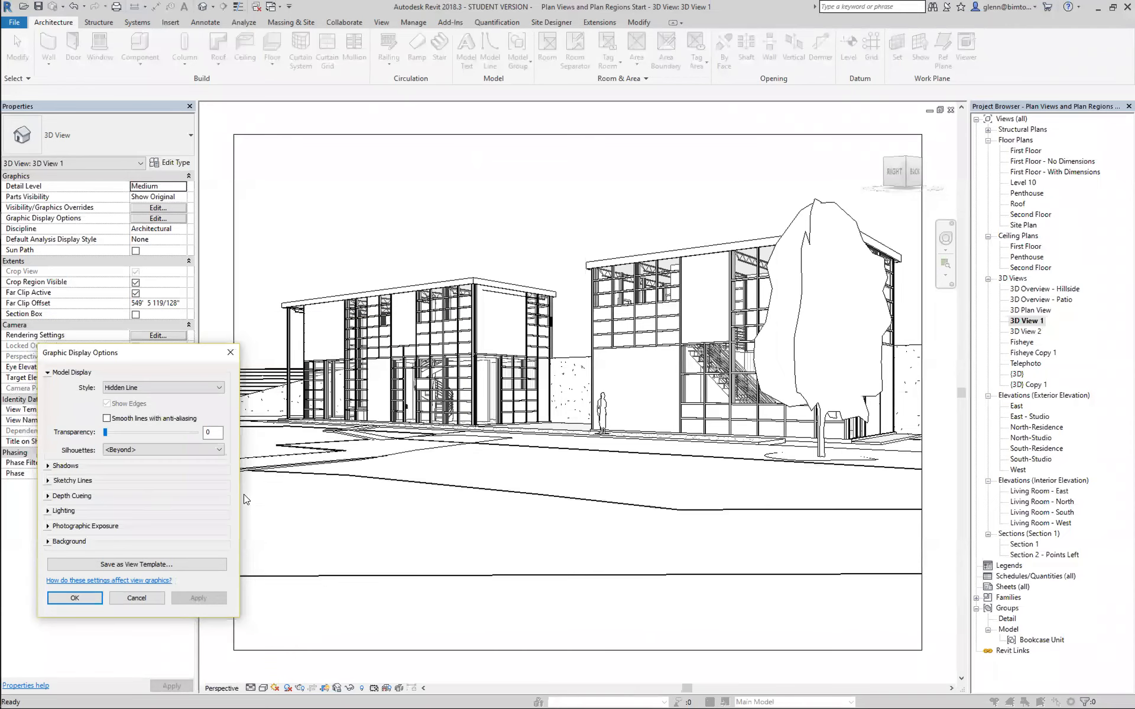
Apply the Outside Edges line style to the view's silhouettes.
left_click(142, 450)
left_click(125, 476)
left_click(194, 596)
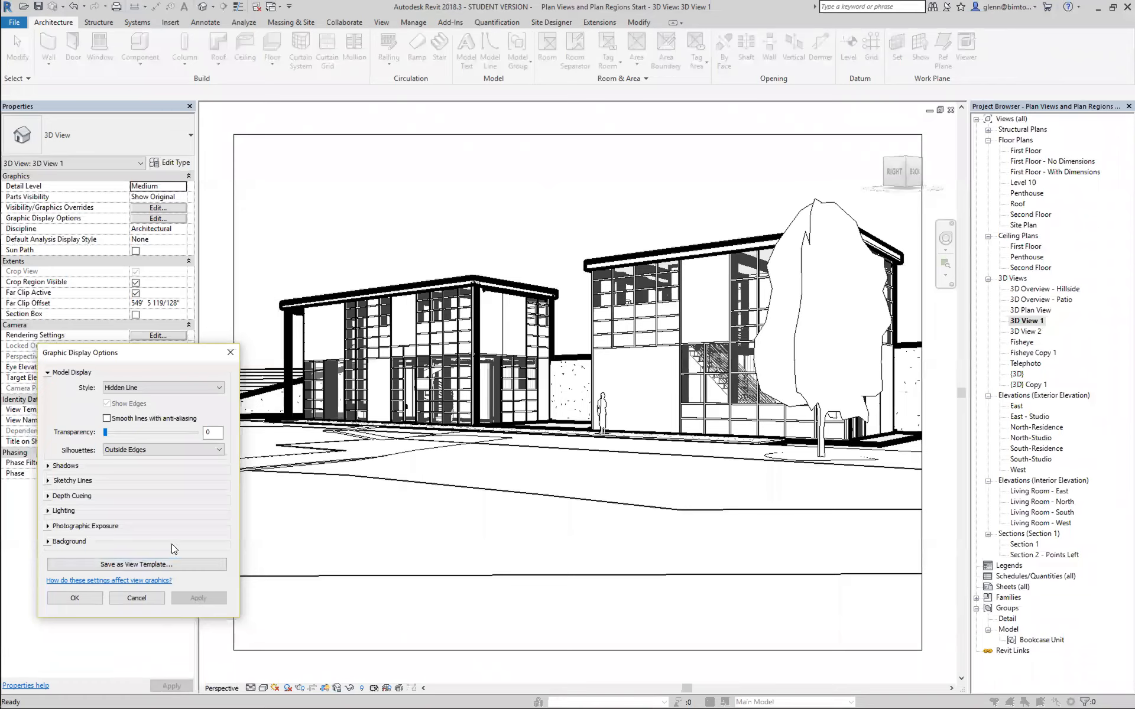
Reduce the projection line weight of the Outside Edges line style to 6 and accept the graphic display options.
left_click(139, 451)
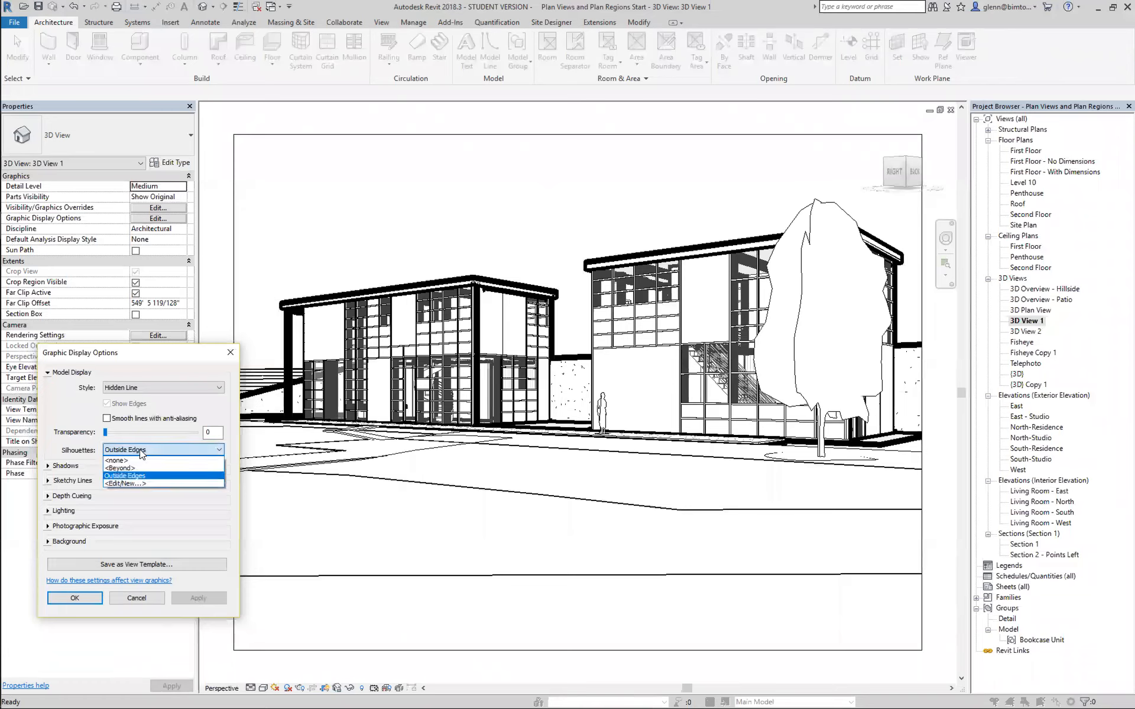
left_click(134, 484)
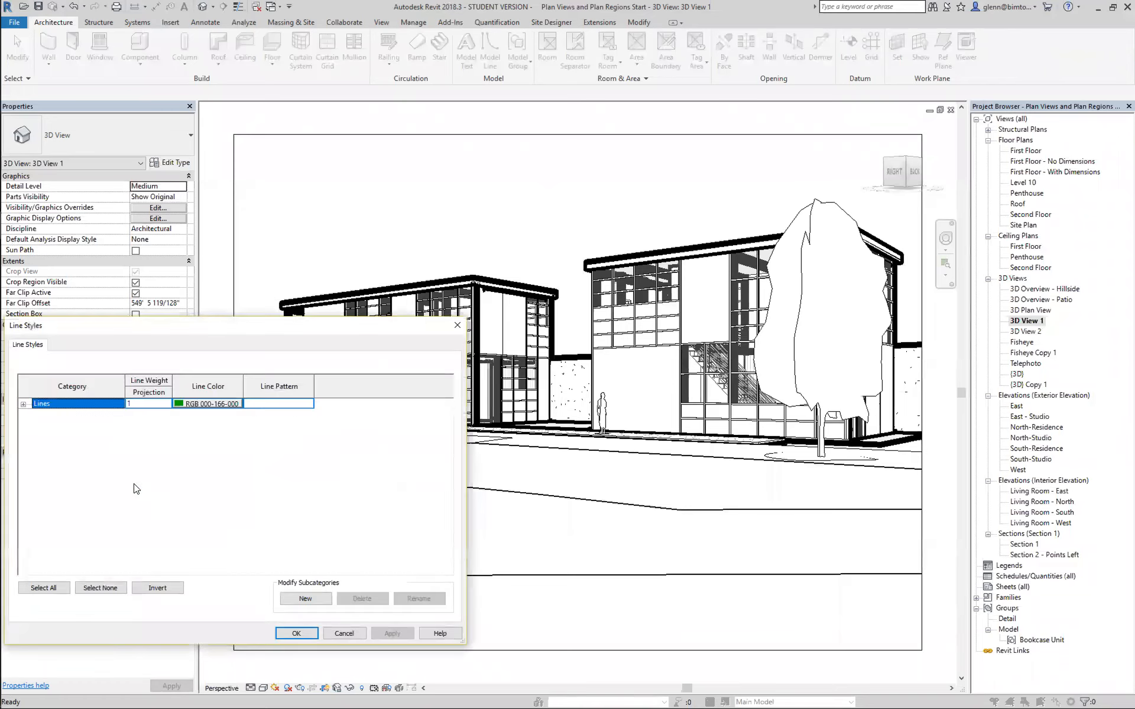
left_click(23, 405)
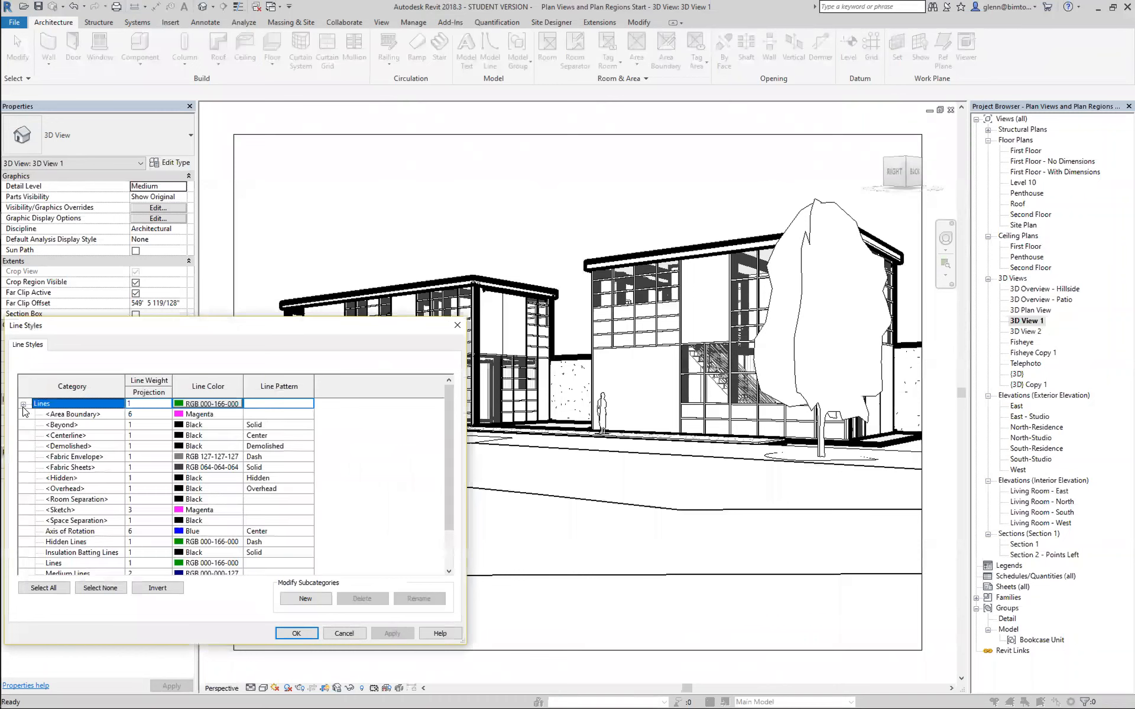
left_click(447, 558)
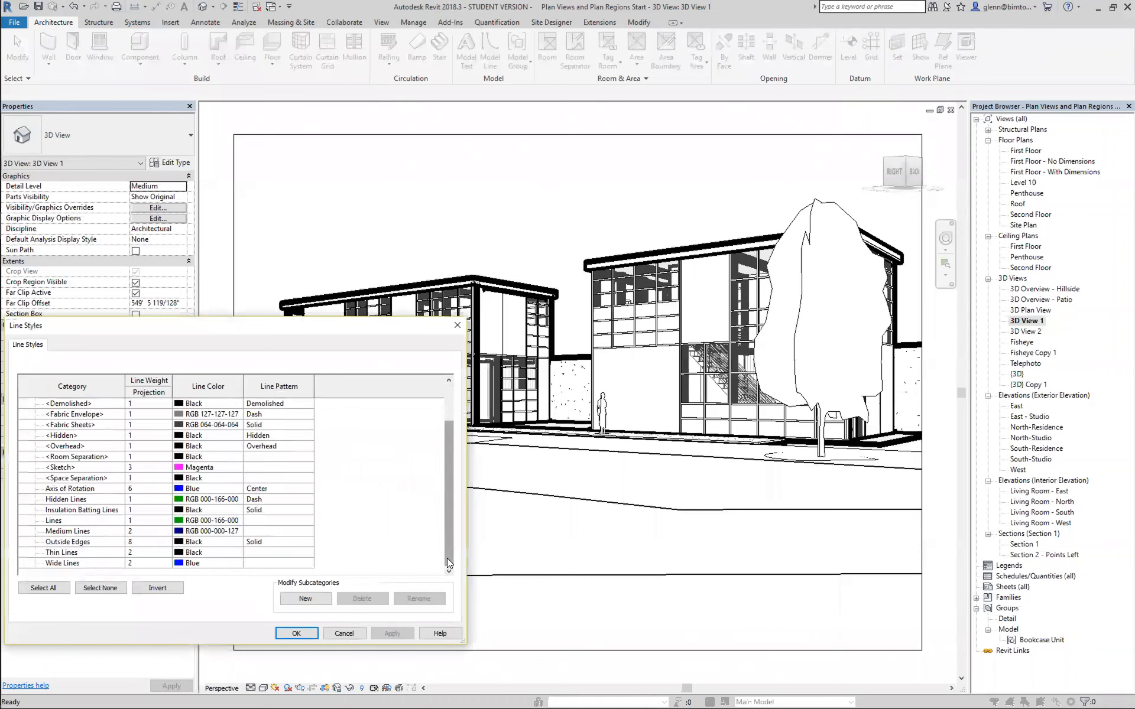
left_click(144, 543)
left_click(143, 543)
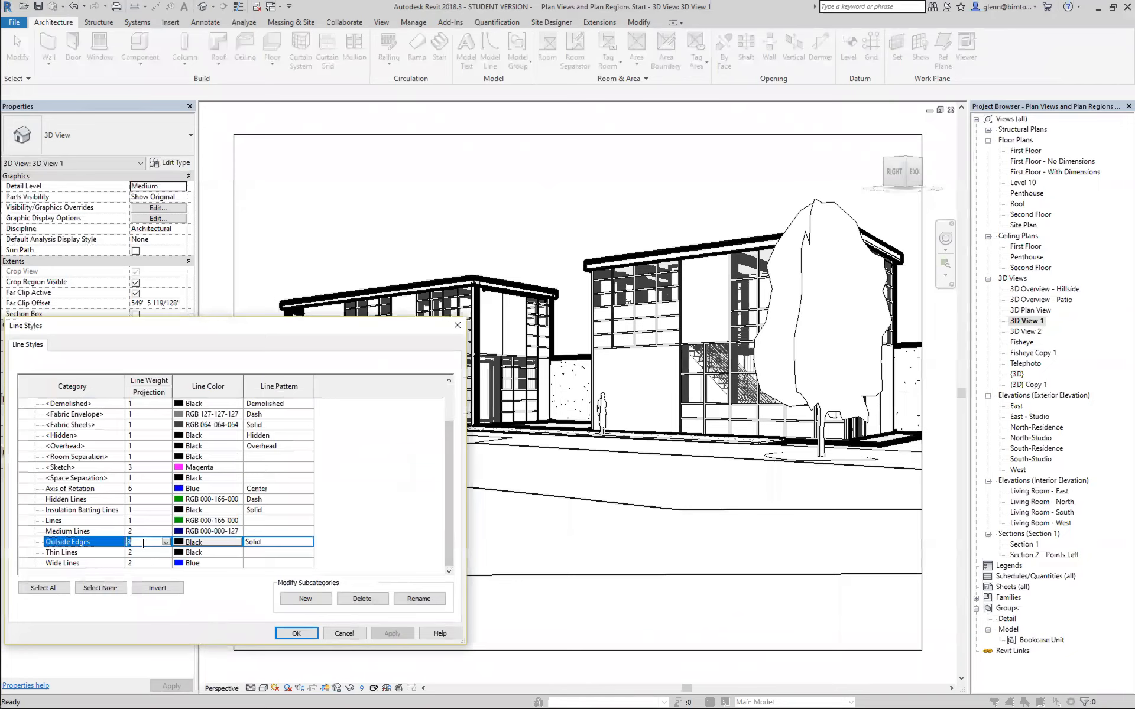
type("6")
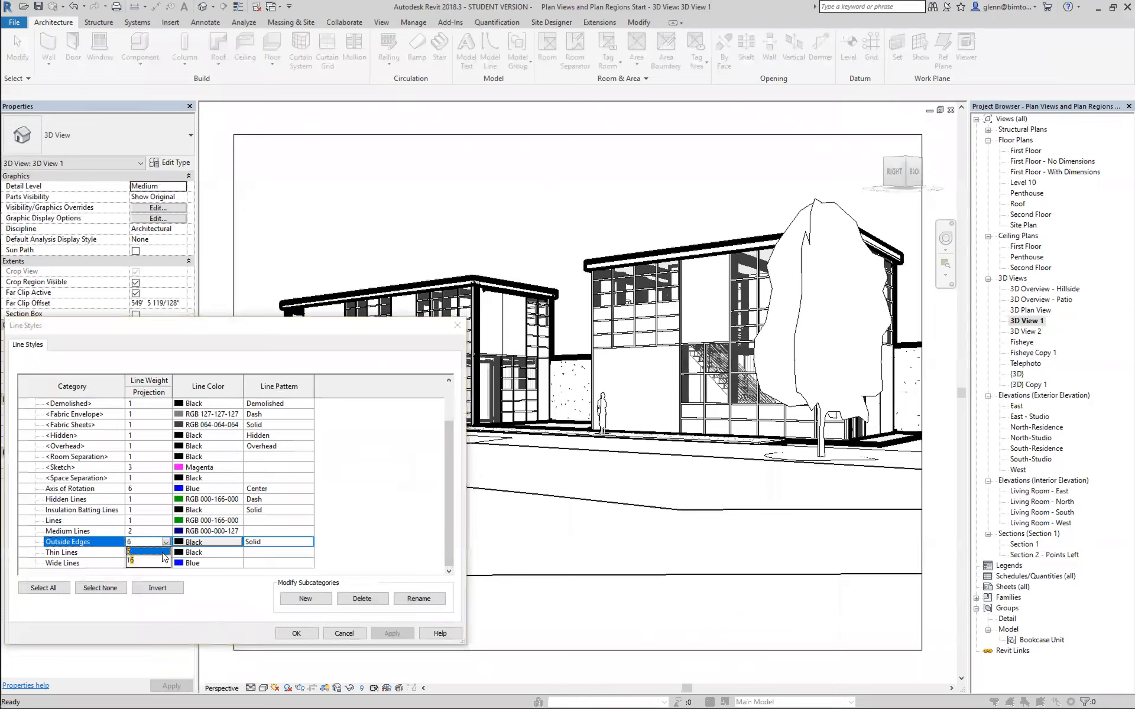
left_click(303, 633)
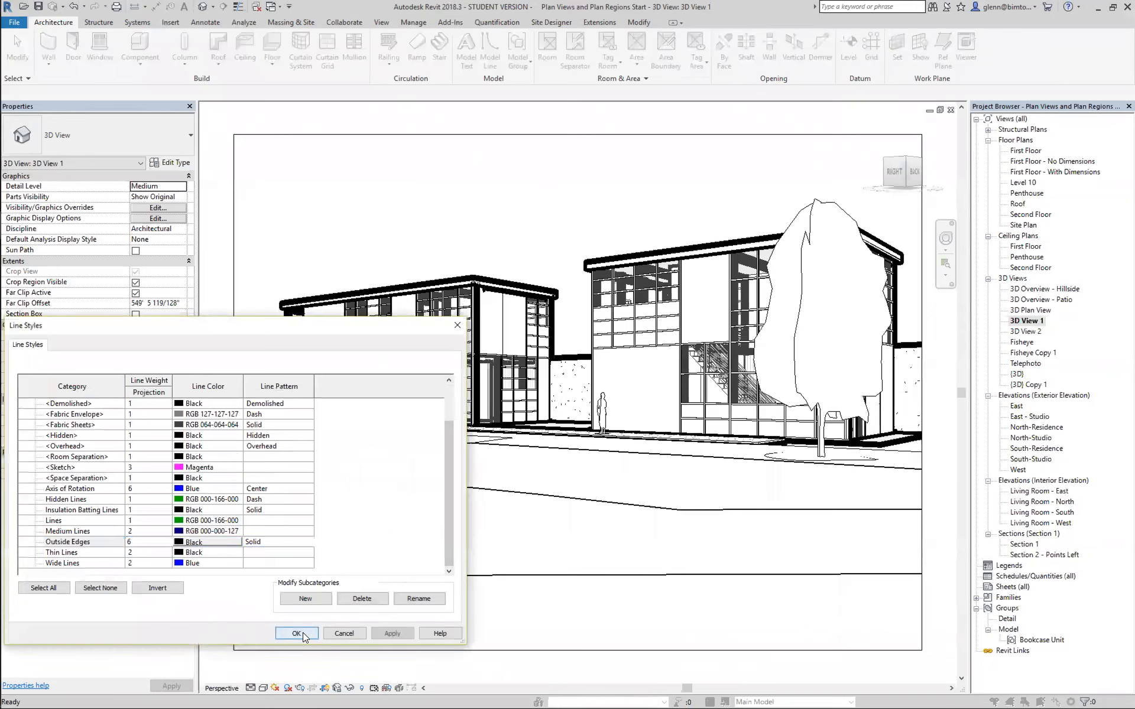
left_click(303, 632)
left_click(75, 598)
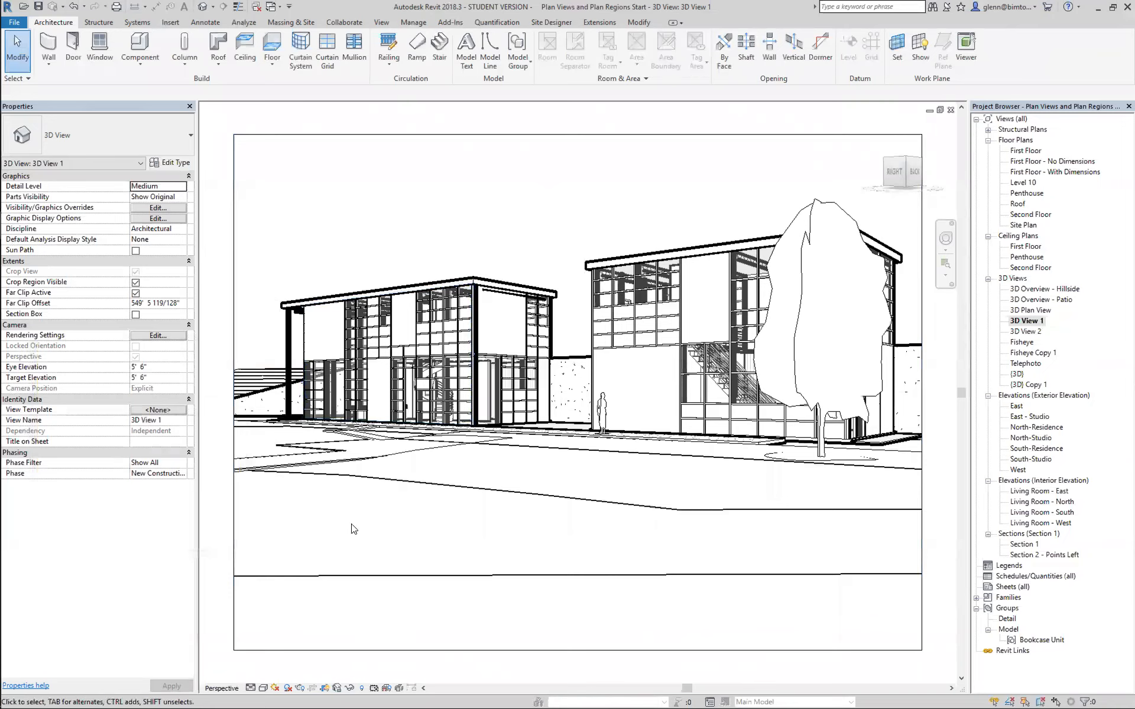
Enable Cast Shadows in the graphic display options of 3D View 1 and apply the change.
left_click(264, 688)
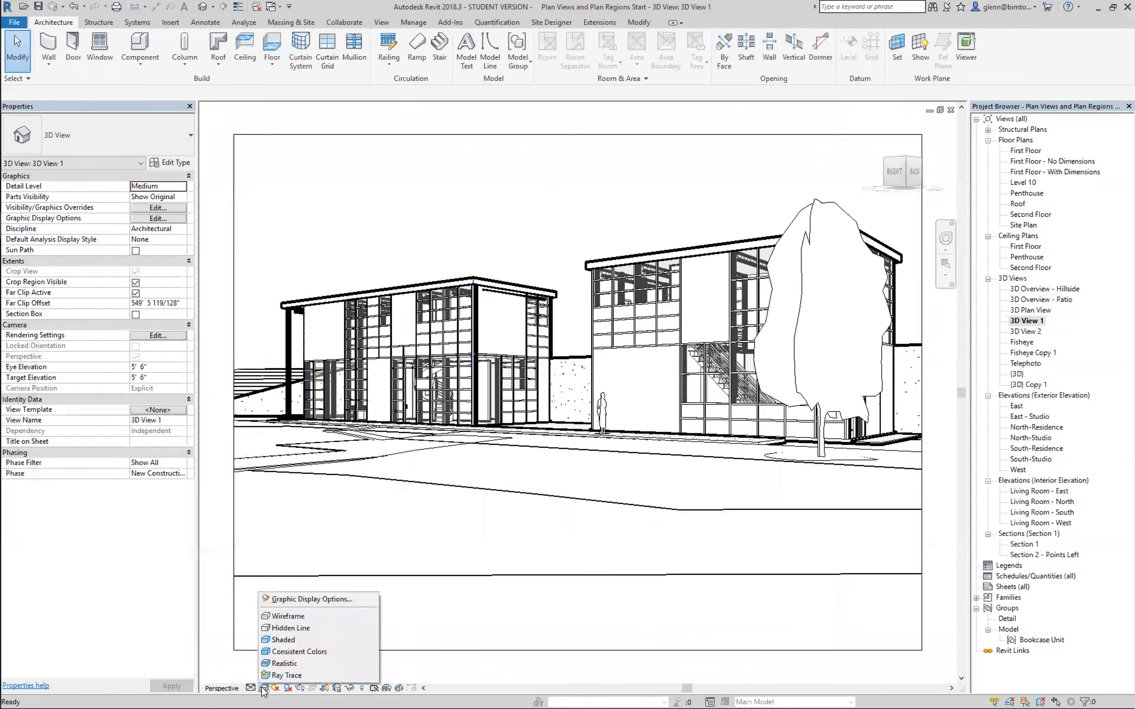
left_click(289, 600)
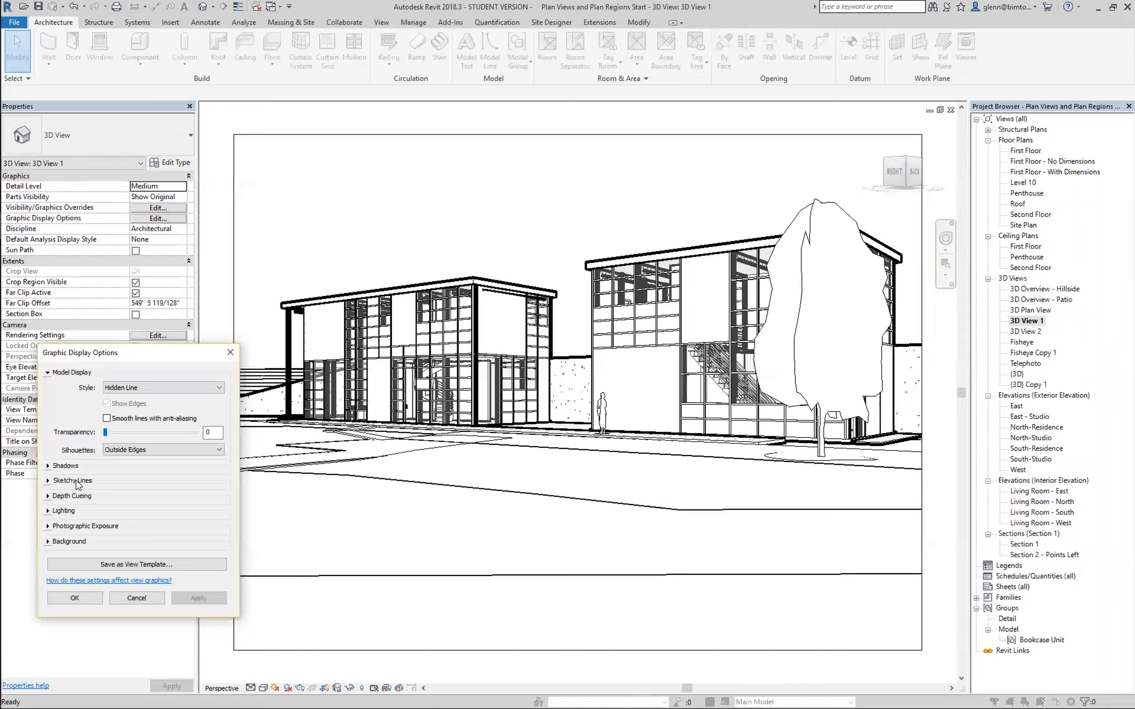
left_click(46, 466)
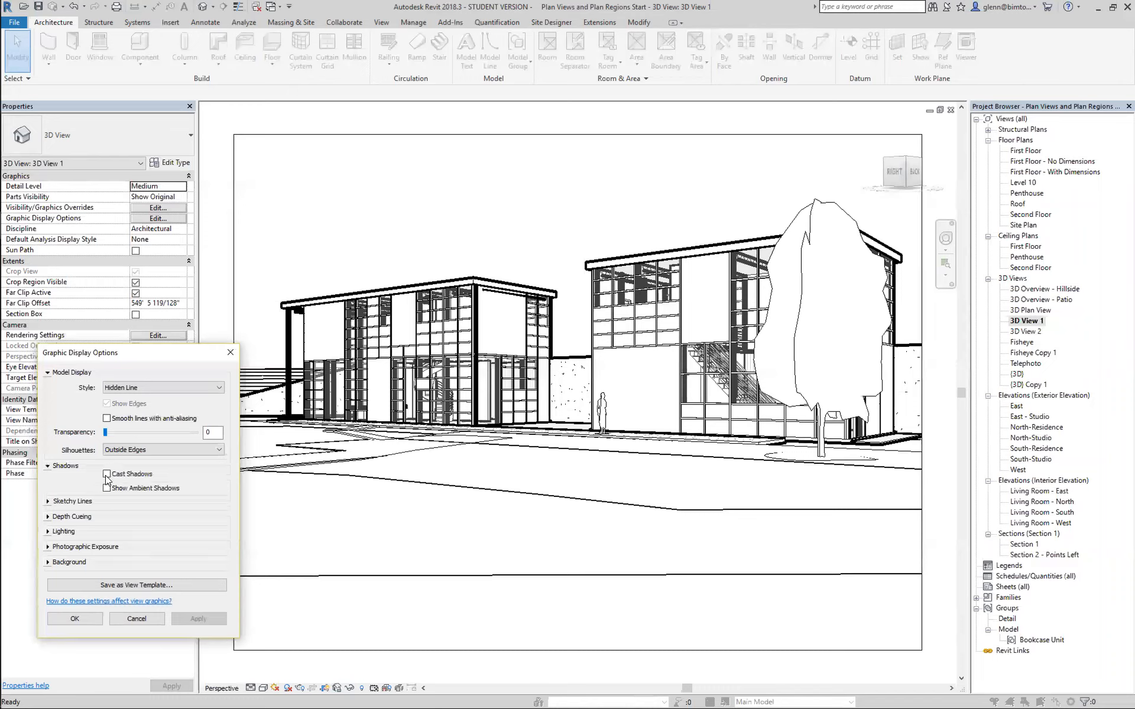
left_click(107, 474)
left_click(196, 617)
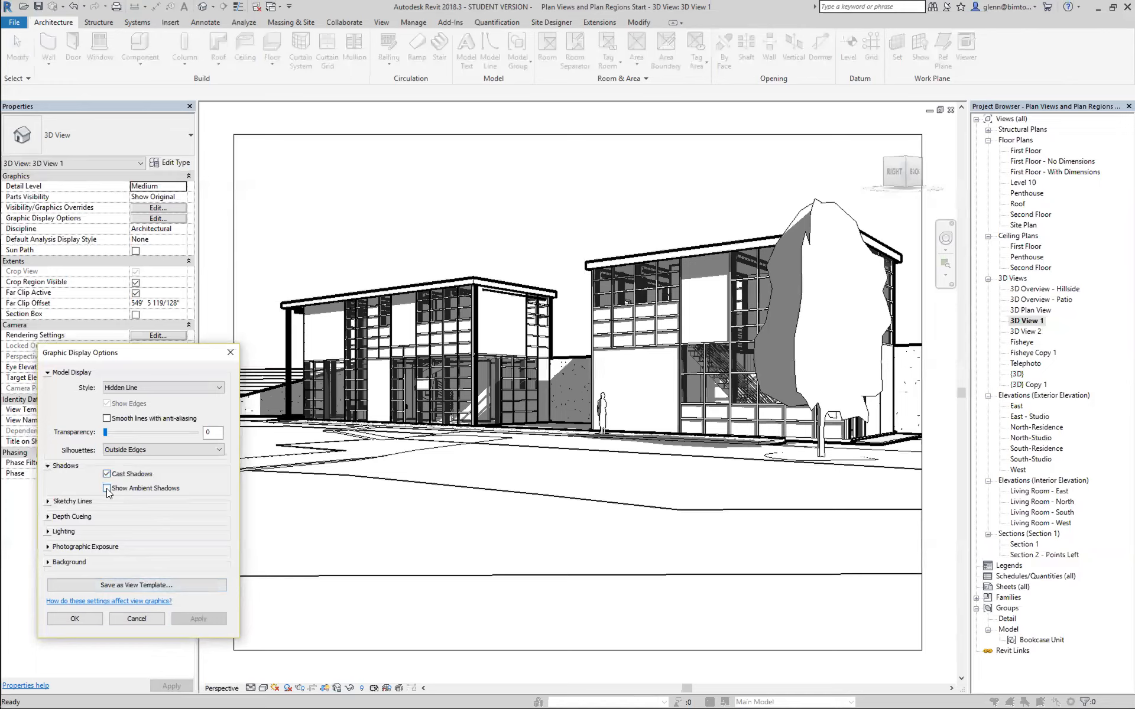
Toggle ambient shadows on and off to compare their effect, then keep Show Ambient Shadows enabled and accept the options.
left_click(108, 488)
left_click(218, 622)
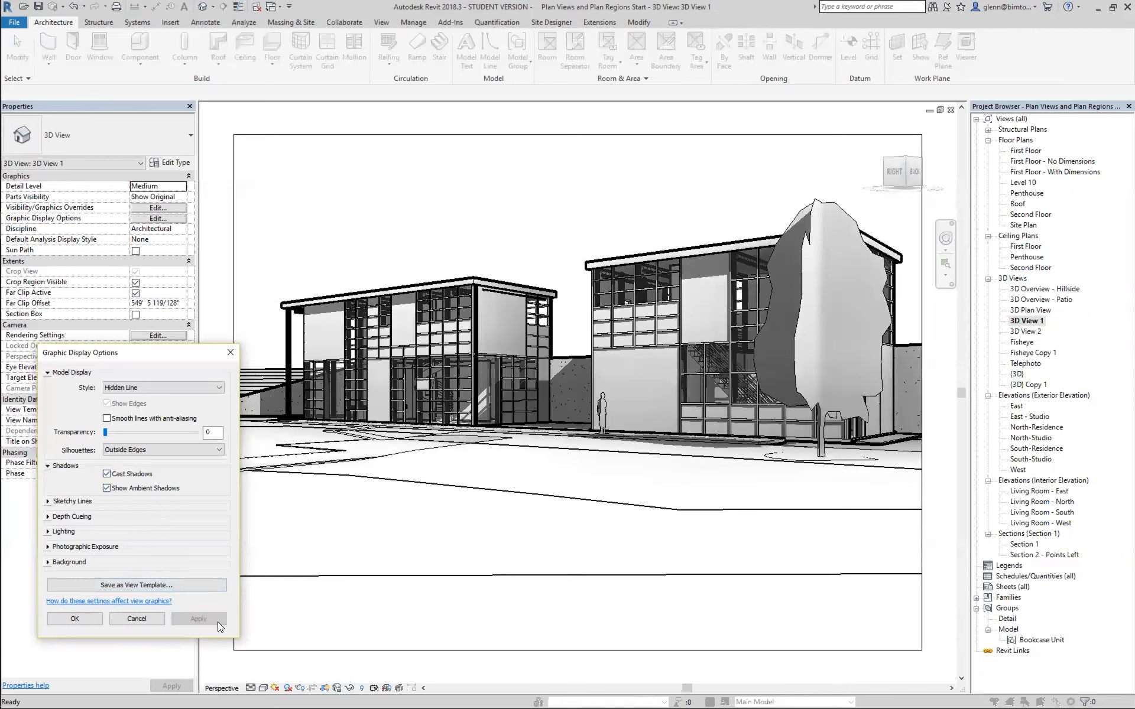
left_click(106, 489)
left_click(208, 614)
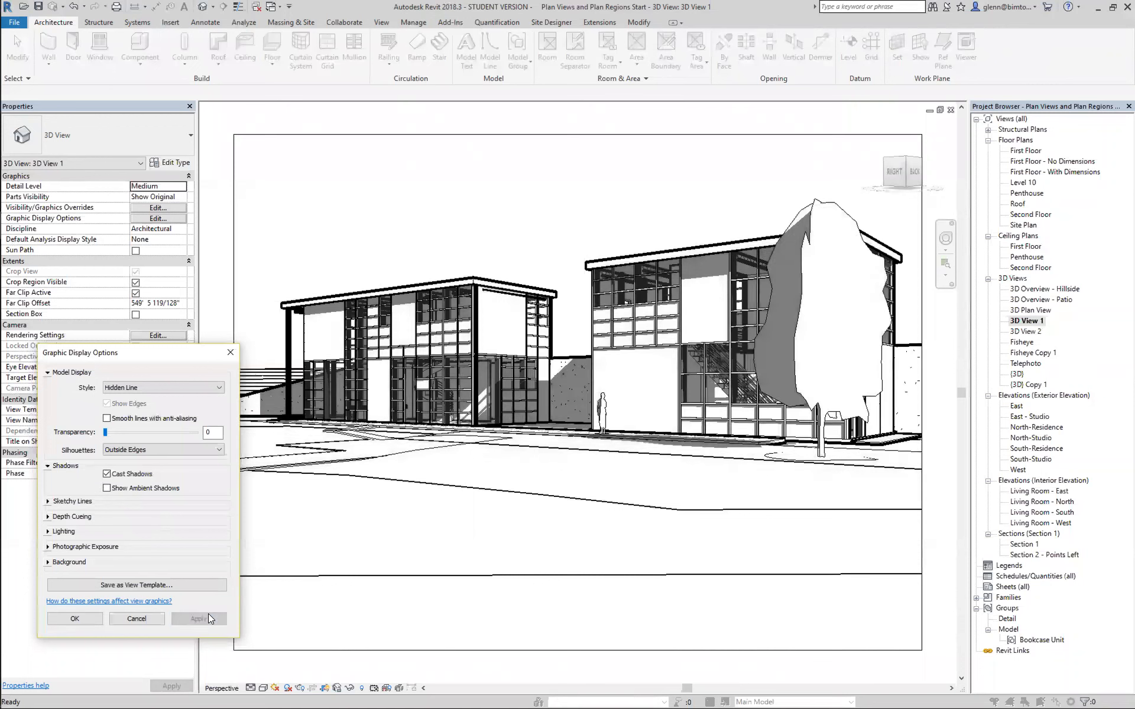
left_click(109, 491)
left_click(208, 617)
left_click(85, 619)
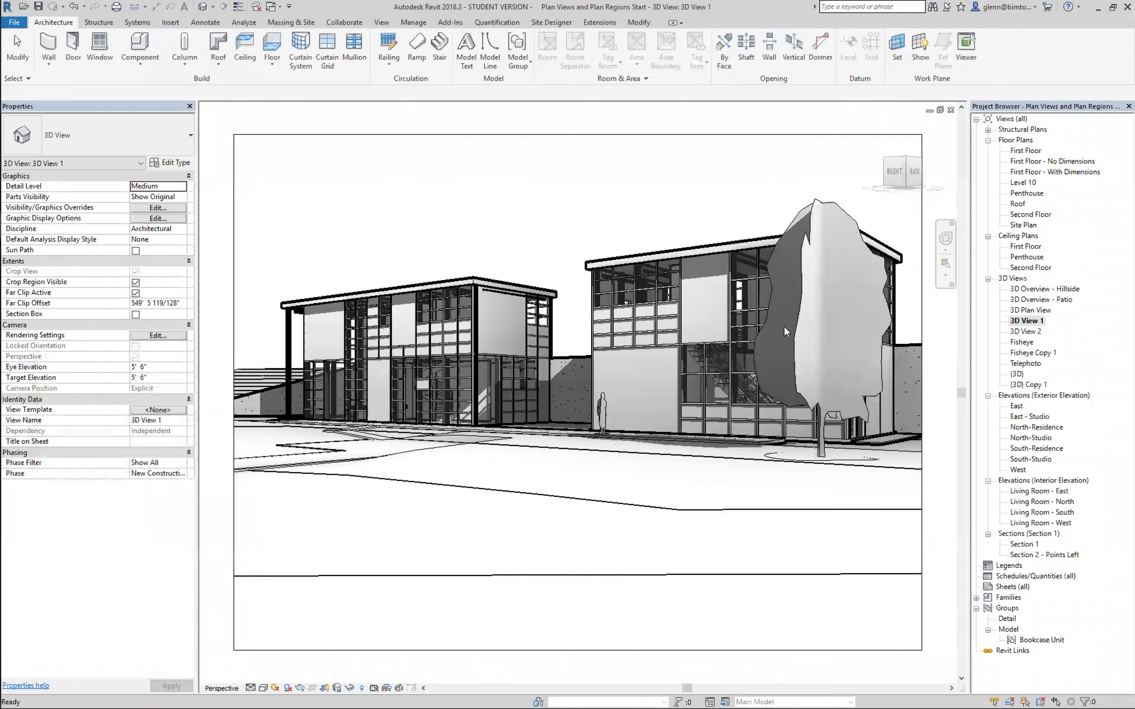
Examine the shadows and outside edges up close at the glazed corner of the farther building.
left_click(945, 265)
left_click_drag(371, 275, 584, 437)
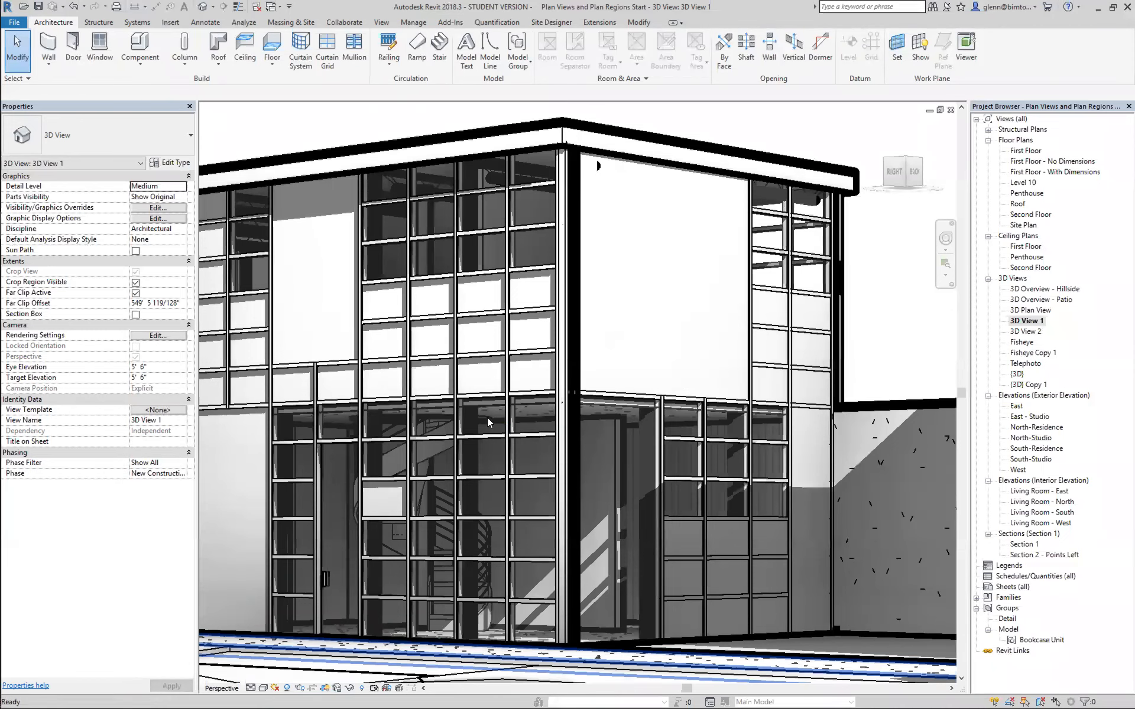
Reopen the graphic display options of 3D View 1 and compare the view with ambient shadows off and on.
scroll(491, 423, "down", 3)
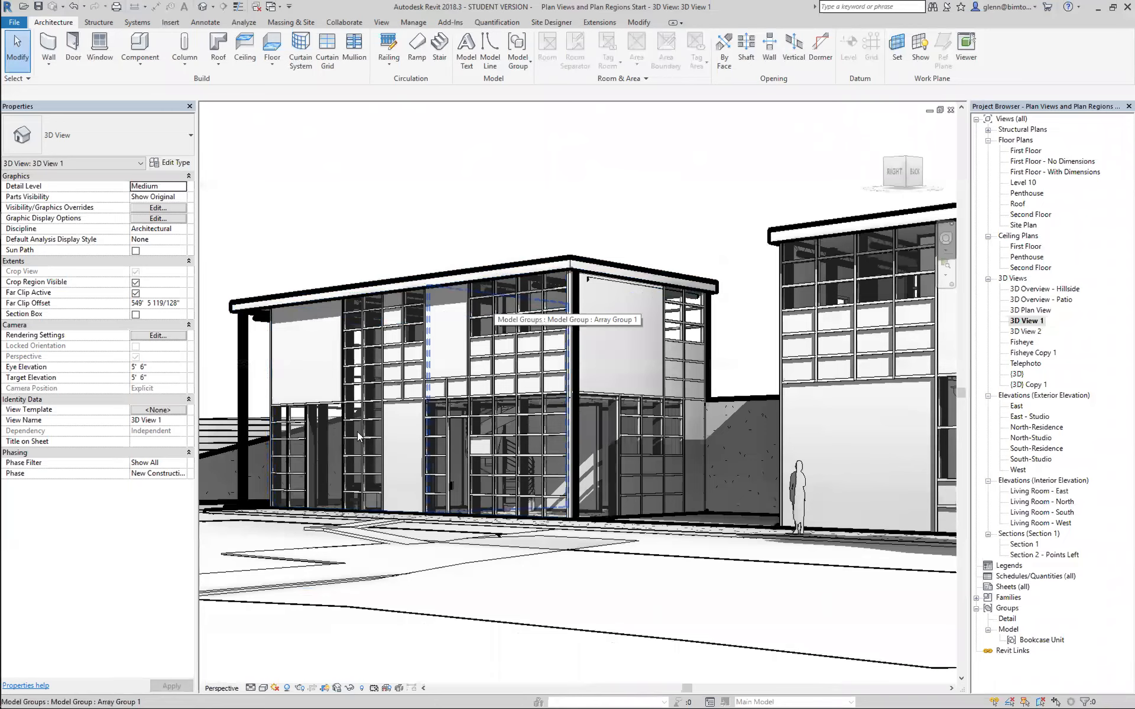
left_click(264, 689)
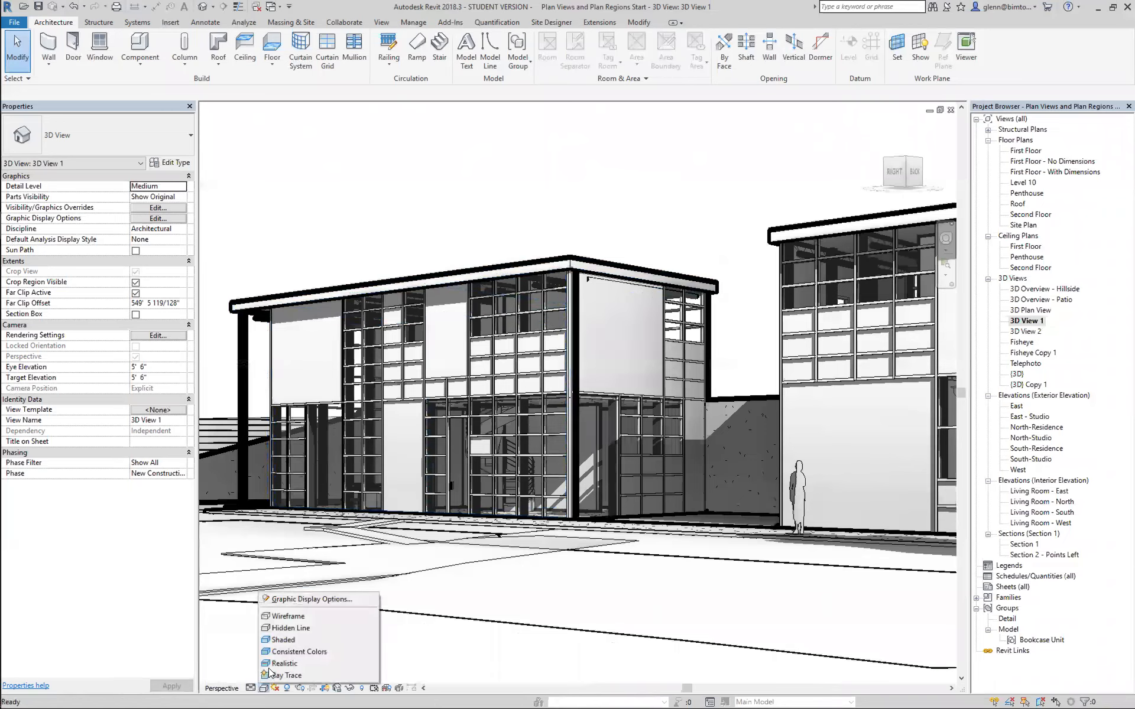
left_click(283, 600)
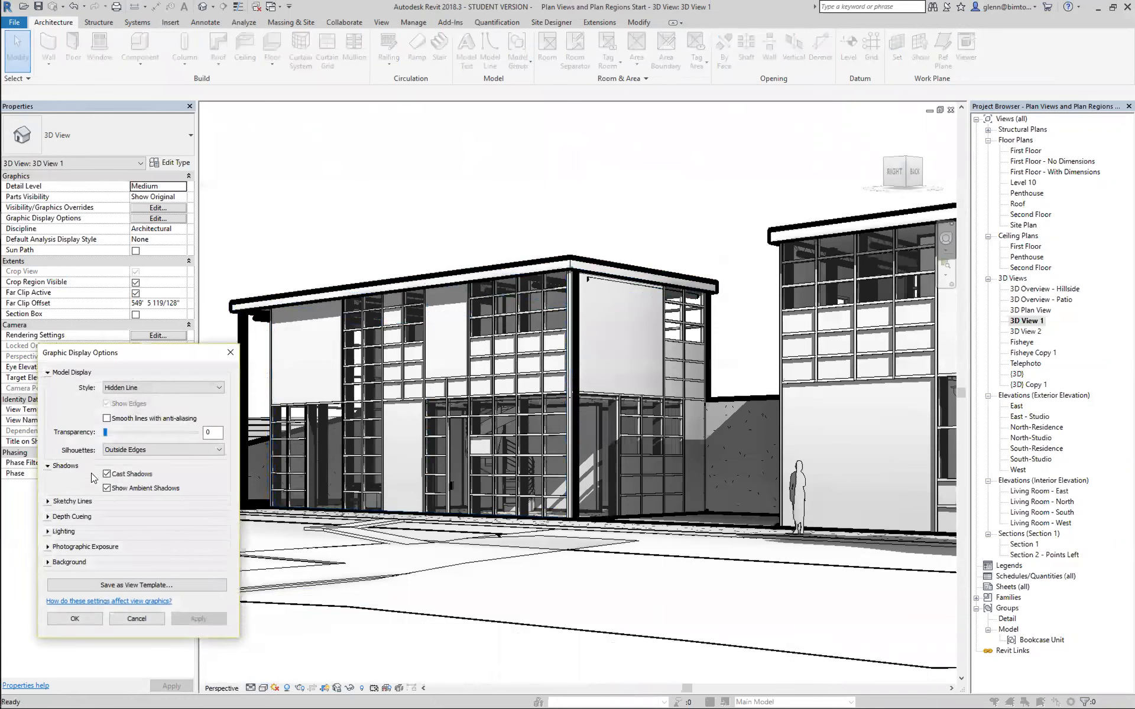
left_click(200, 612)
left_click(108, 488)
left_click(107, 474)
left_click(205, 619)
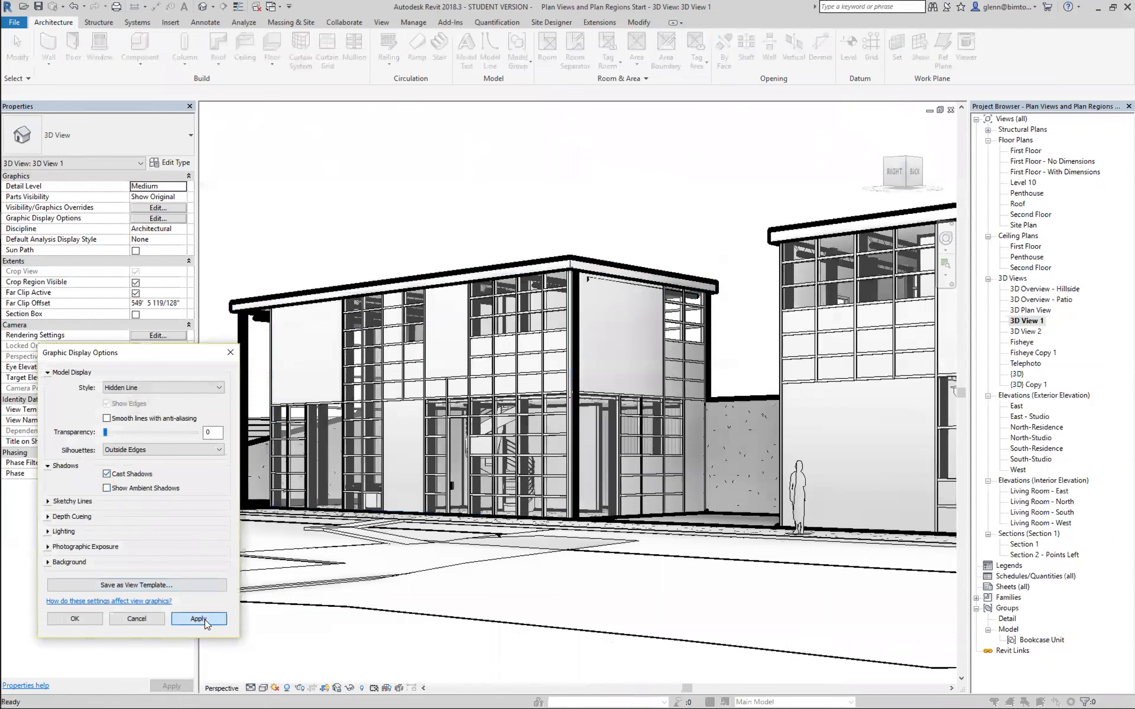
left_click(107, 489)
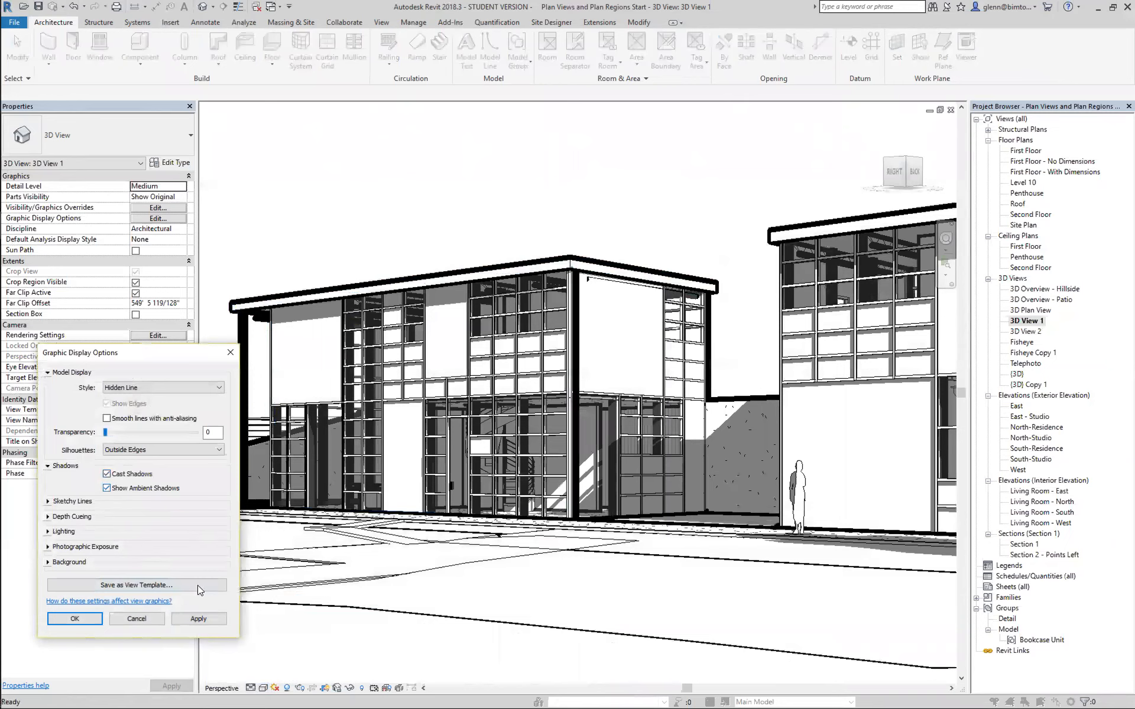
left_click(198, 618)
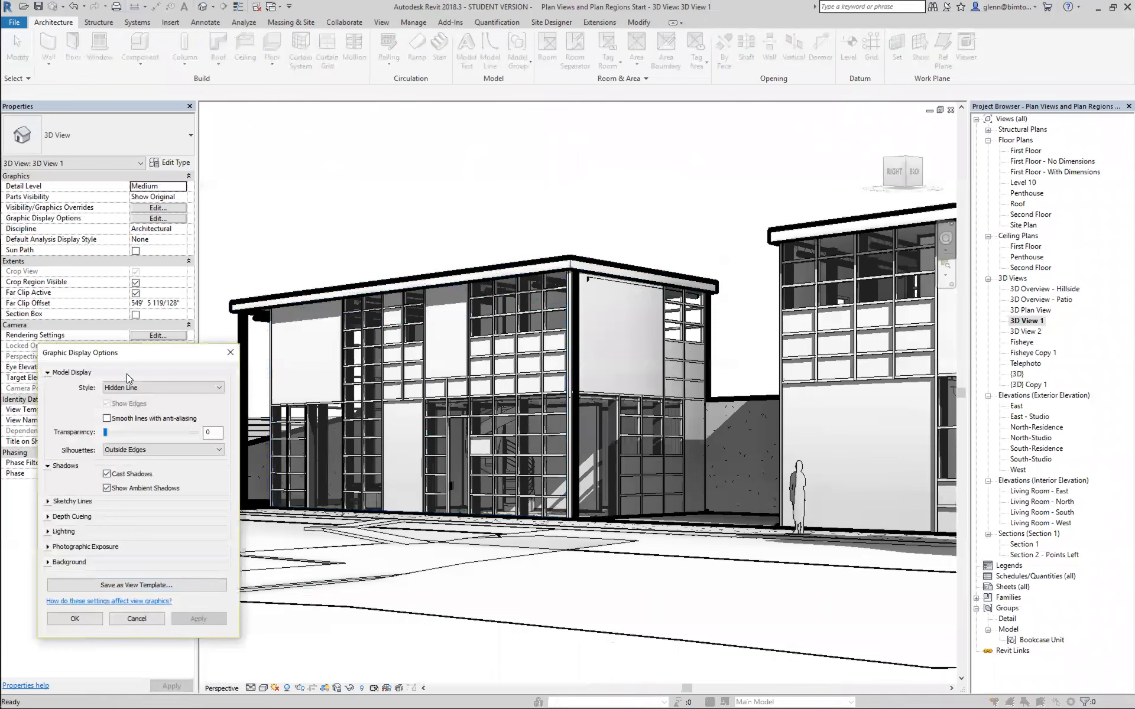
Set the silhouettes of 3D View 1 to <none> and apply the change.
left_click_drag(127, 356, 89, 124)
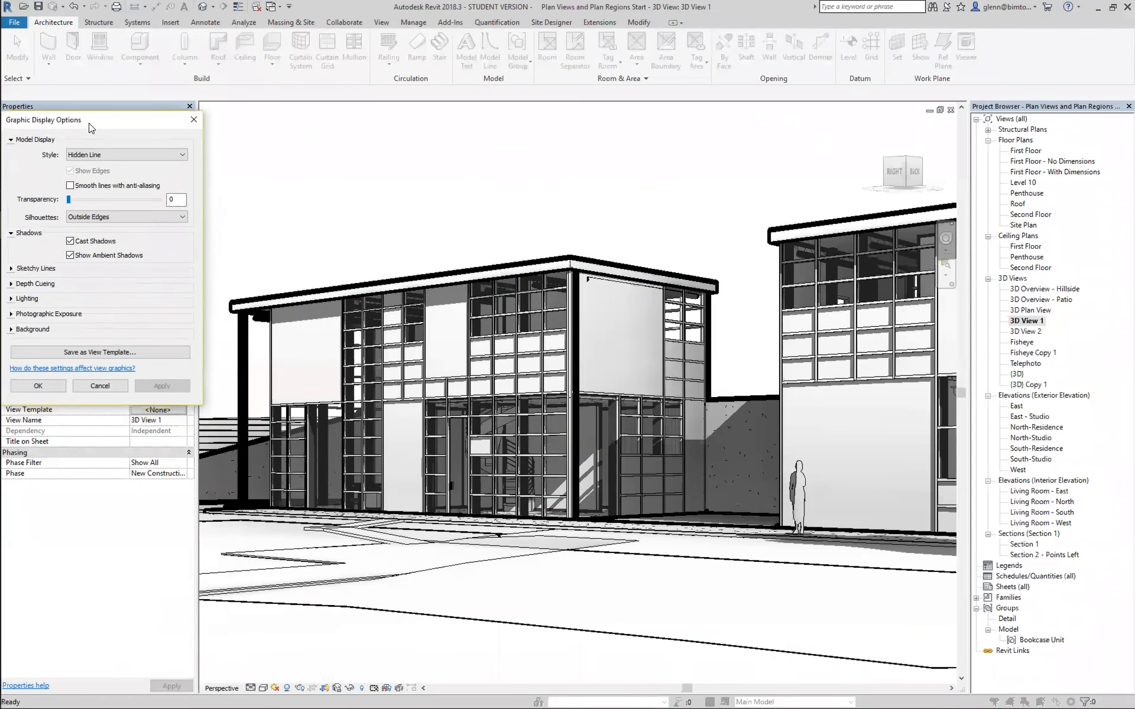
left_click(78, 218)
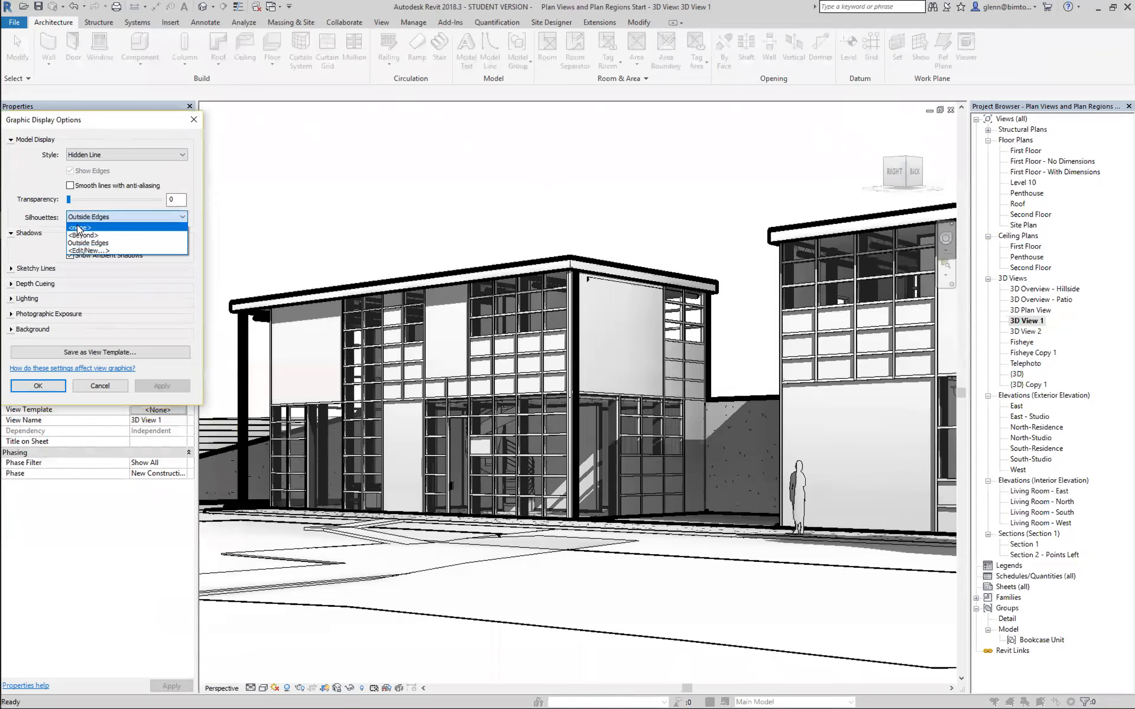
left_click(80, 228)
left_click(155, 386)
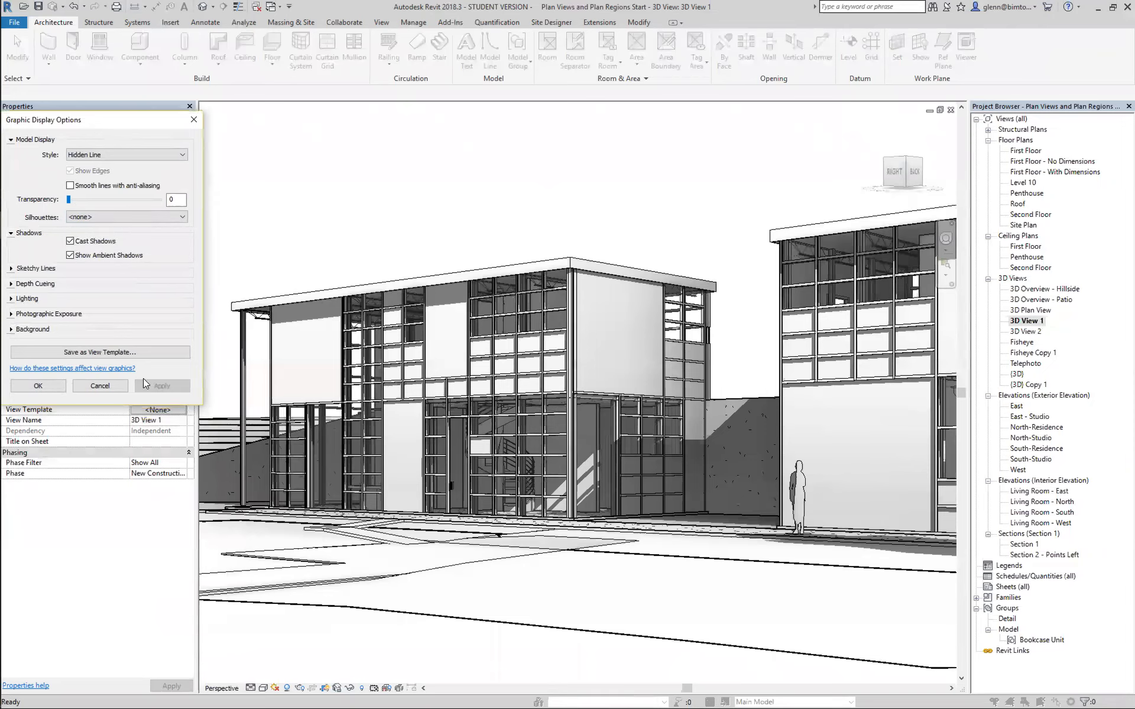
Enable sketchy lines for 3D View 1 and apply the setting.
left_click(11, 269)
left_click(70, 283)
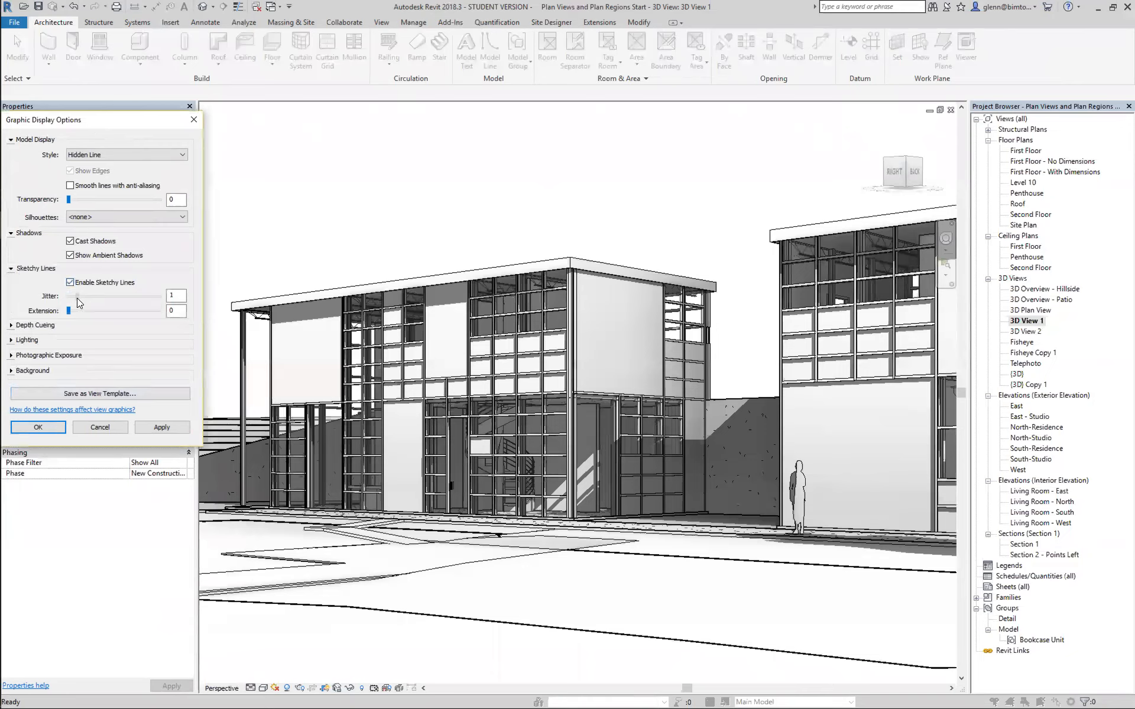
left_click(167, 429)
left_click(167, 429)
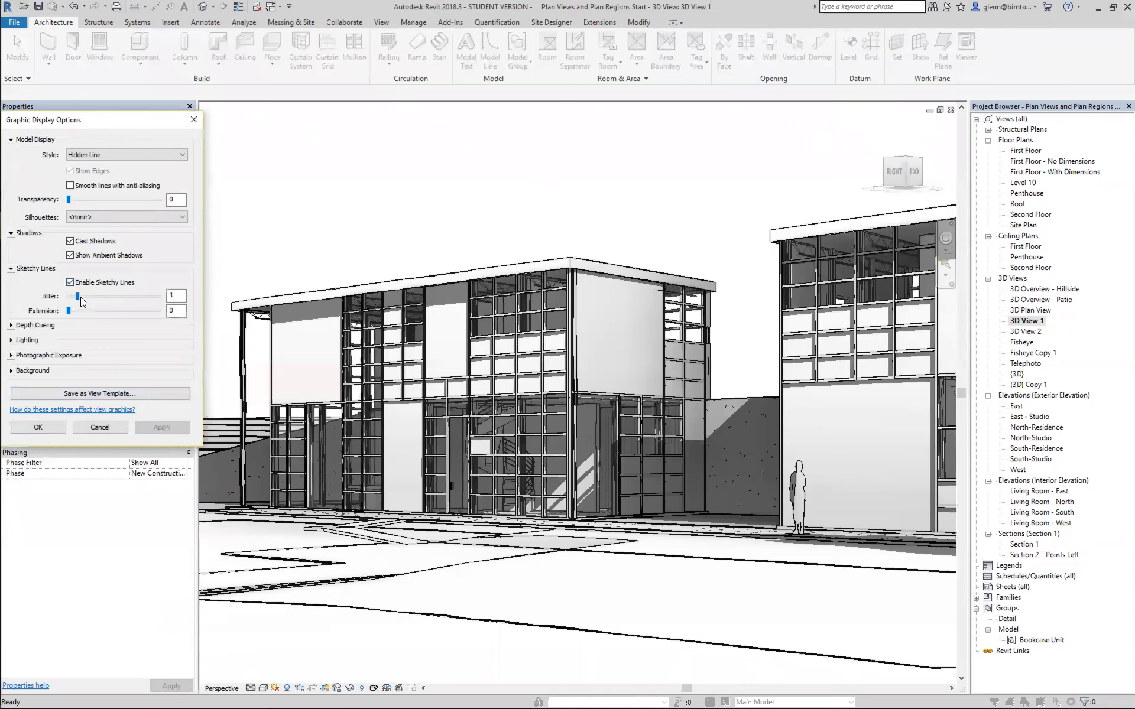
Try sketchy line jitter values of 3 and 5, applying each to the view.
left_click_drag(78, 296, 96, 296)
left_click(163, 428)
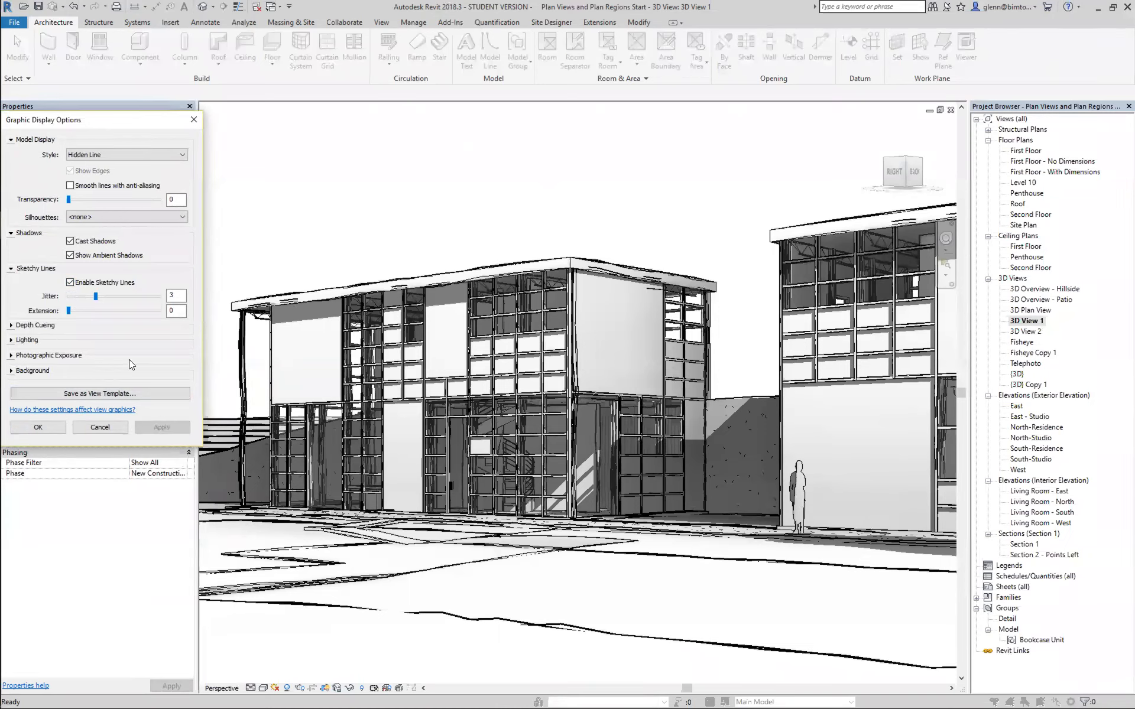
left_click_drag(97, 297, 115, 296)
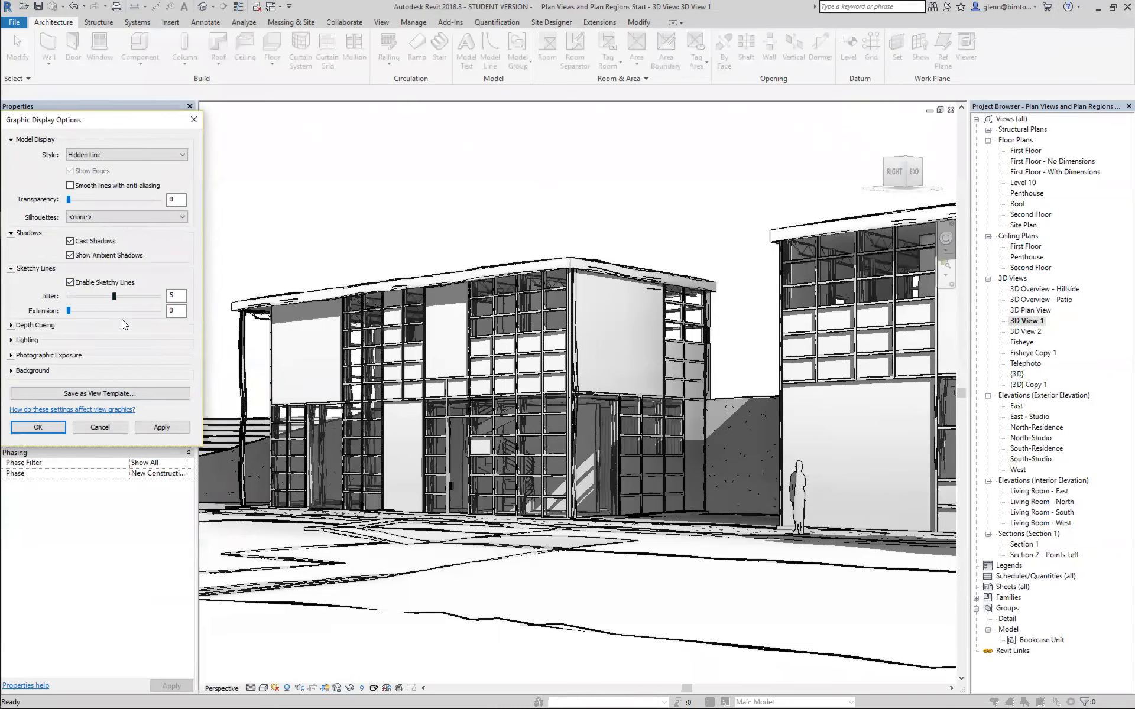
left_click(166, 428)
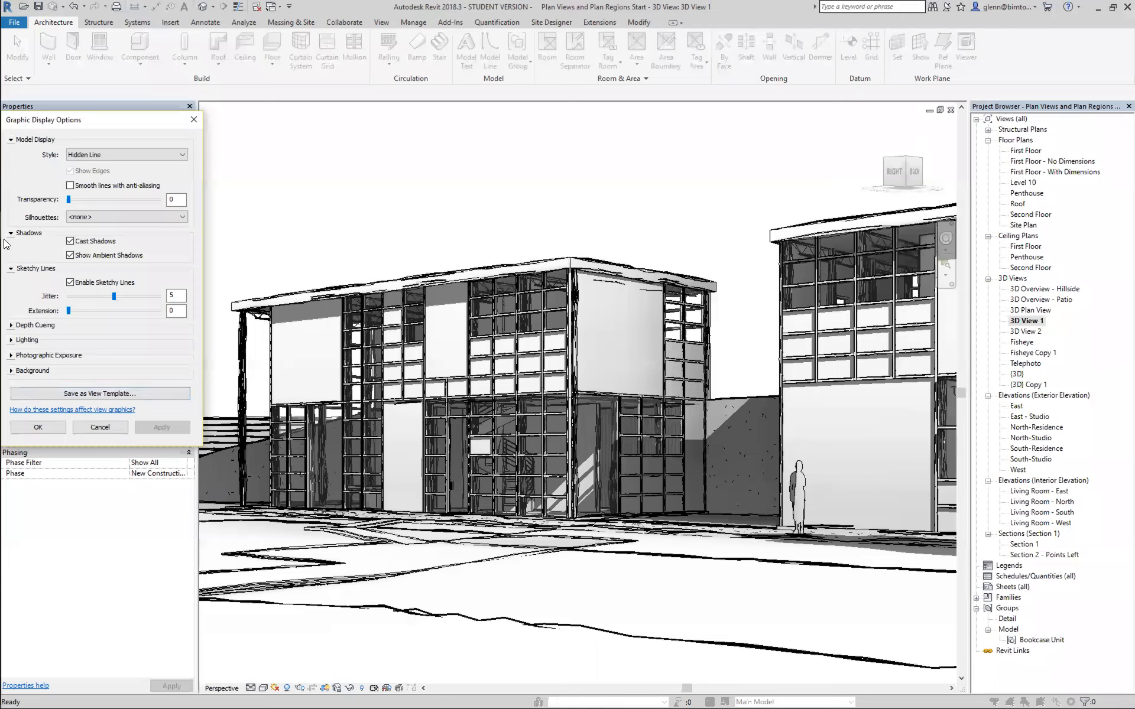
Set the sketchy line jitter to 2 and extension to 4, and apply them.
left_click_drag(110, 296, 83, 298)
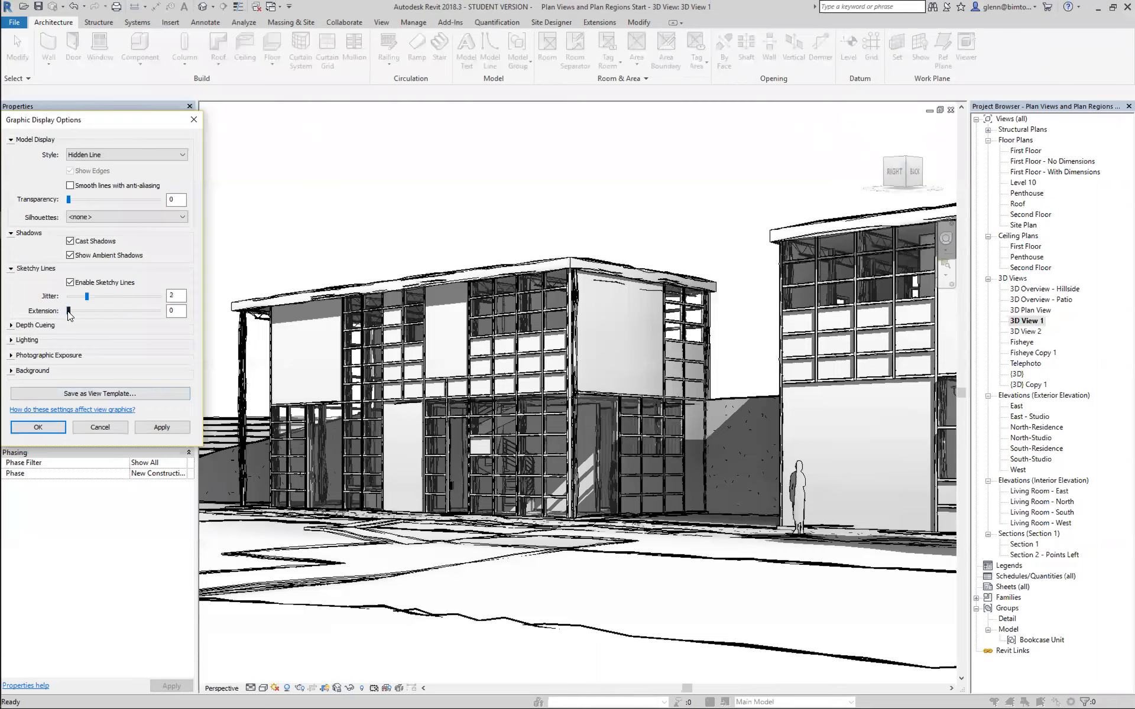
left_click_drag(100, 311, 105, 311)
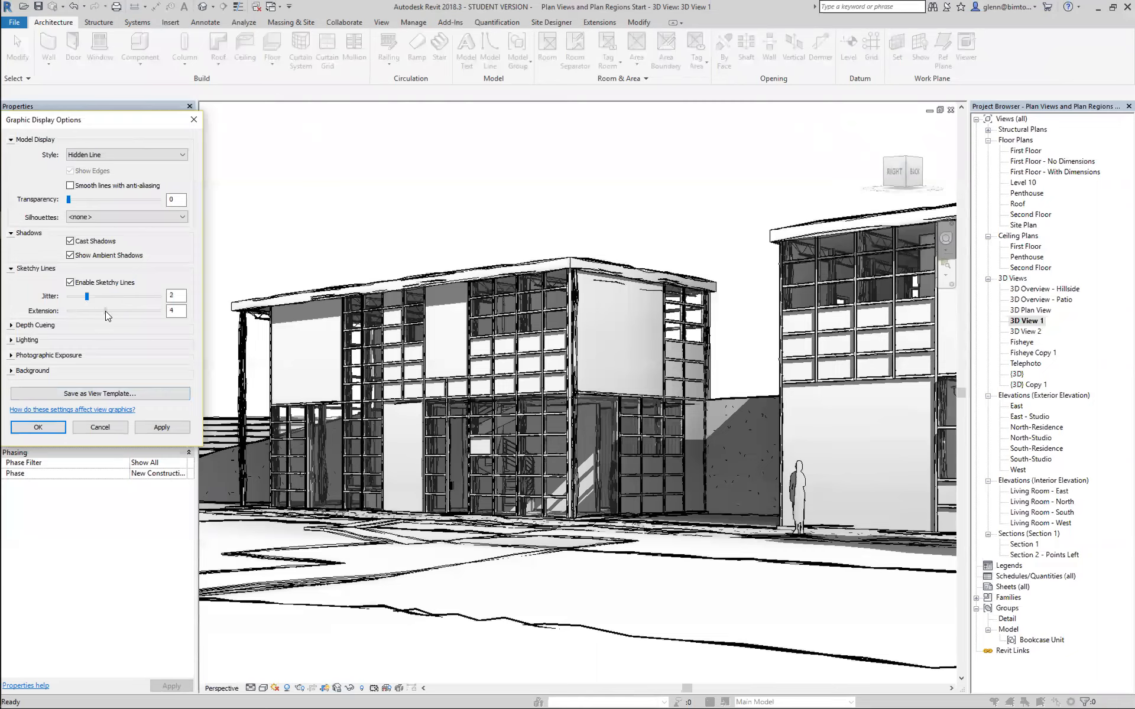
left_click(163, 427)
left_click(164, 428)
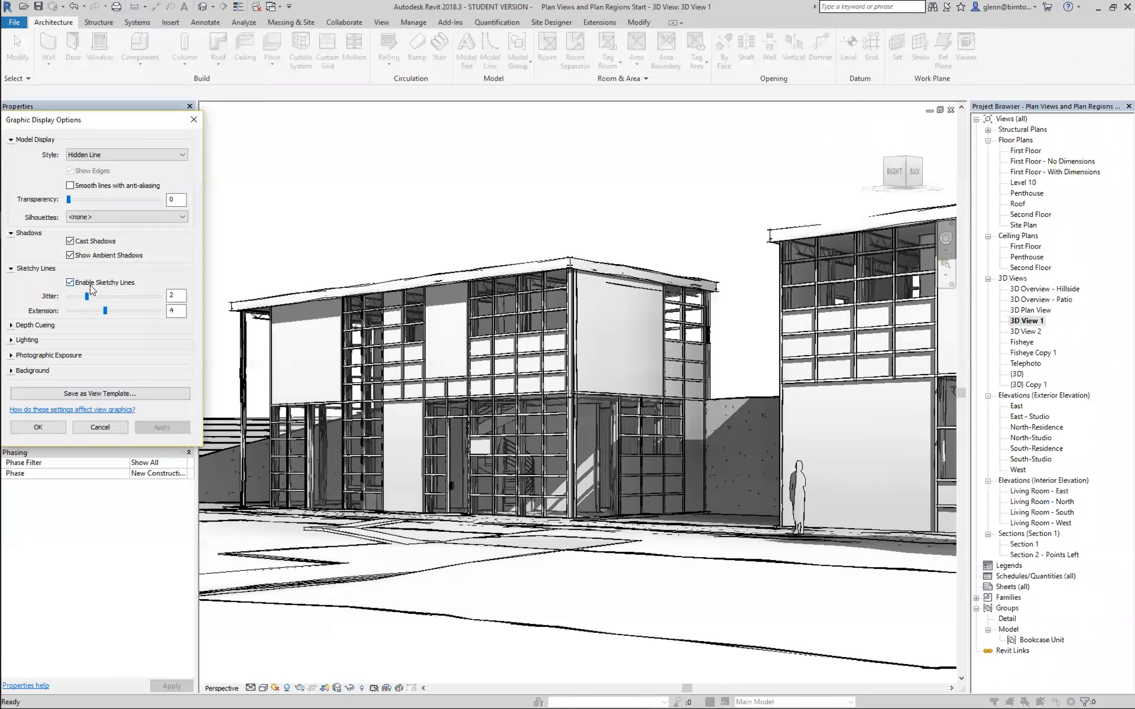
Set the sketchy line jitter to 1 and extension to 7, applying each change.
left_click_drag(87, 296, 71, 299)
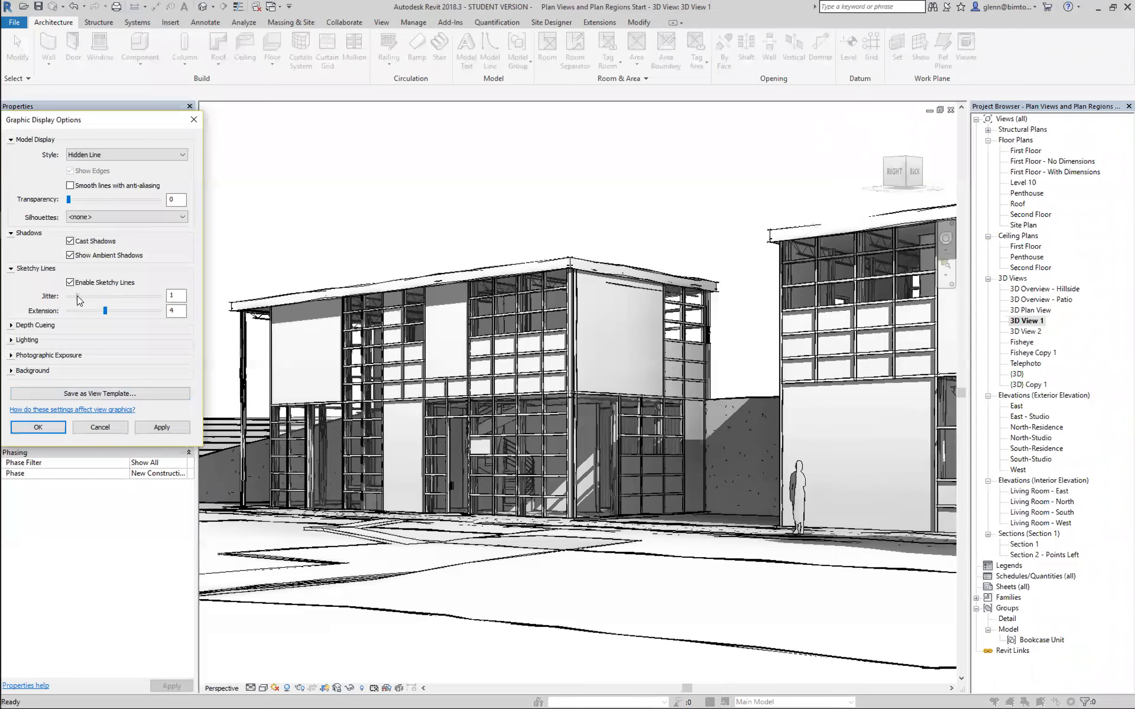
left_click(164, 430)
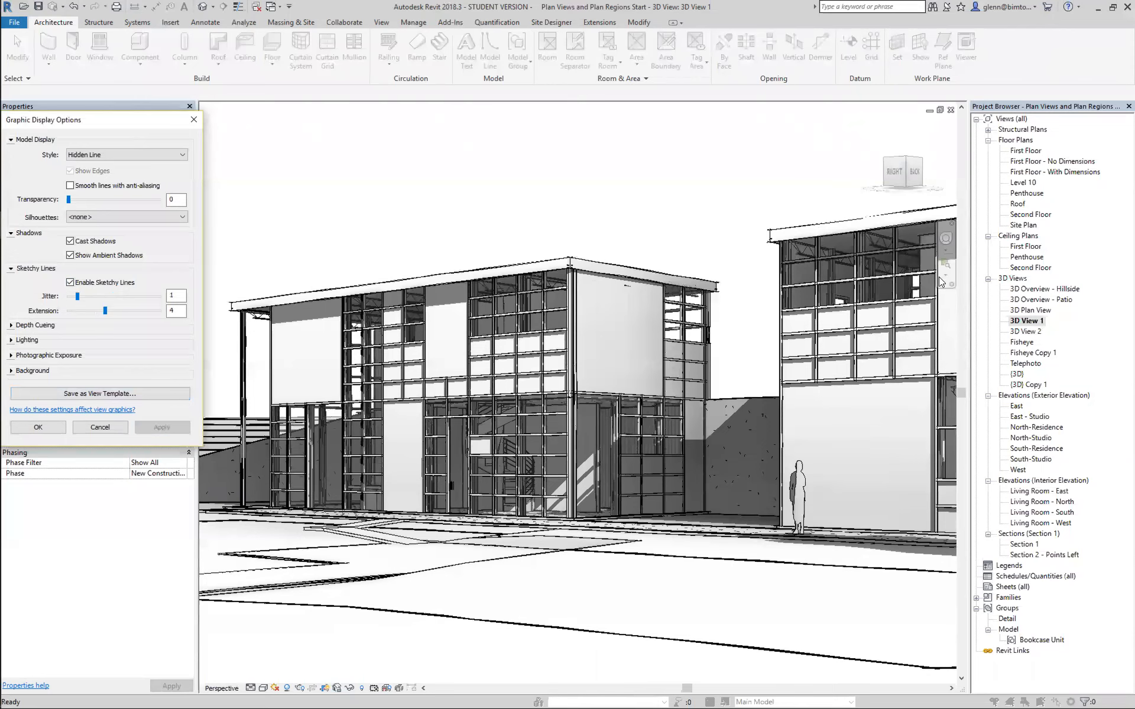
left_click_drag(105, 311, 129, 311)
left_click(165, 428)
Try the Sky and Gradient backgrounds in turn, applying each to 3D View 1.
left_click(11, 373)
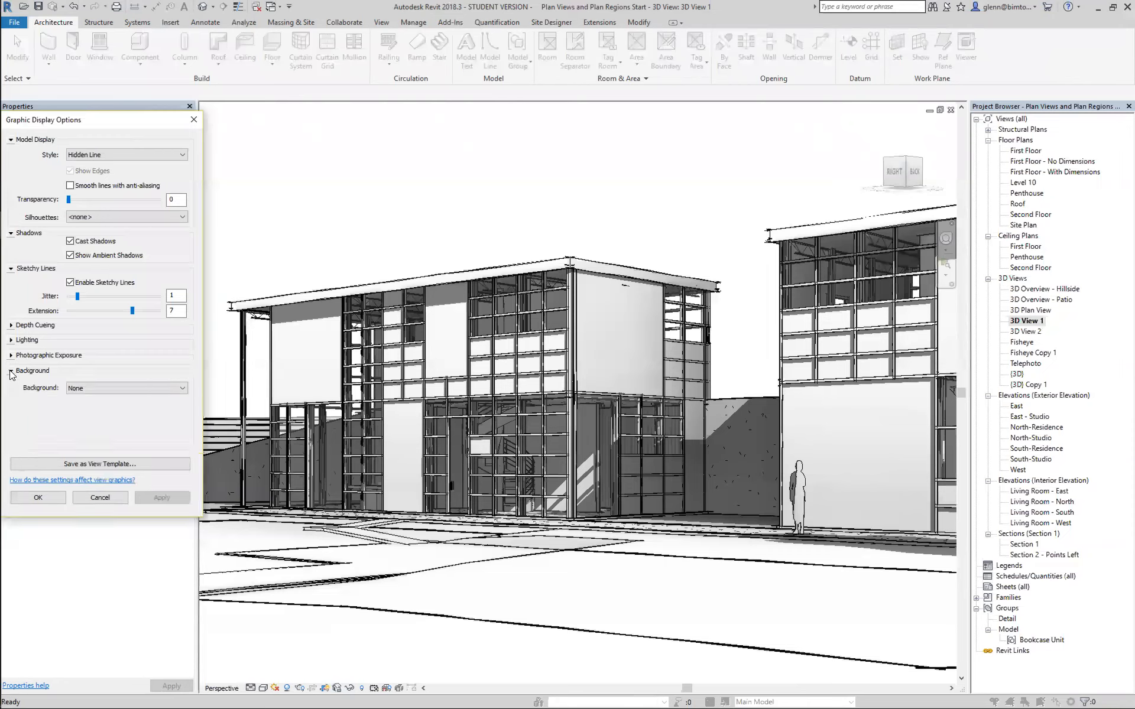
left_click(72, 390)
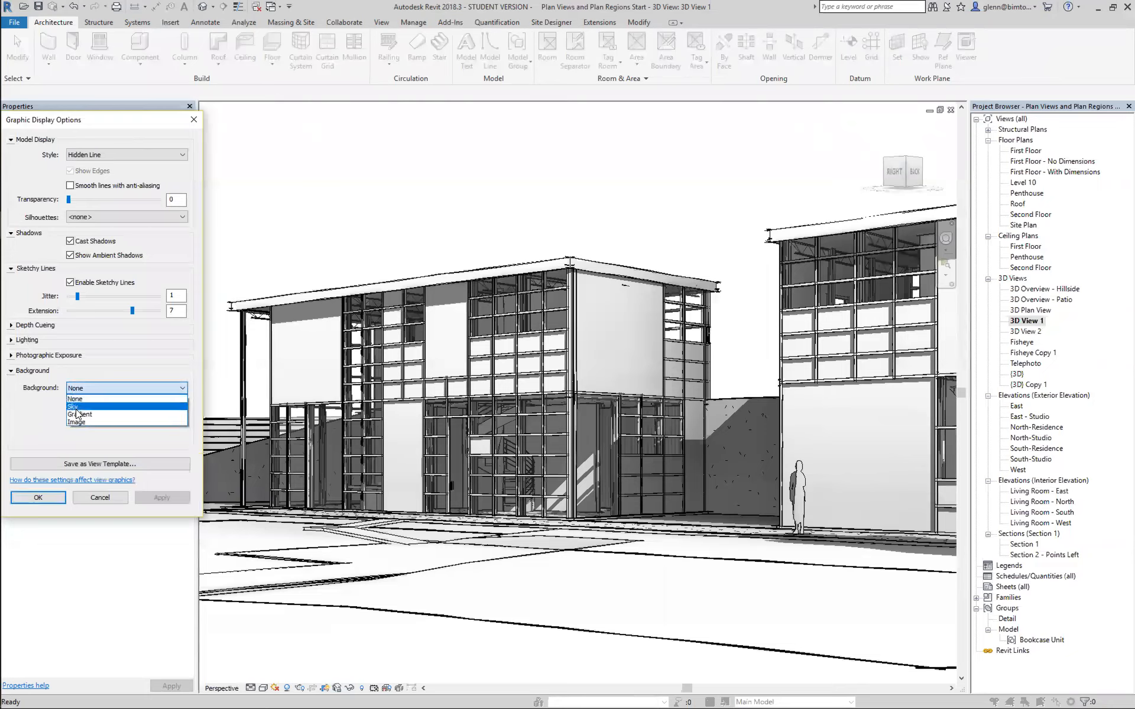
left_click(75, 408)
left_click(154, 498)
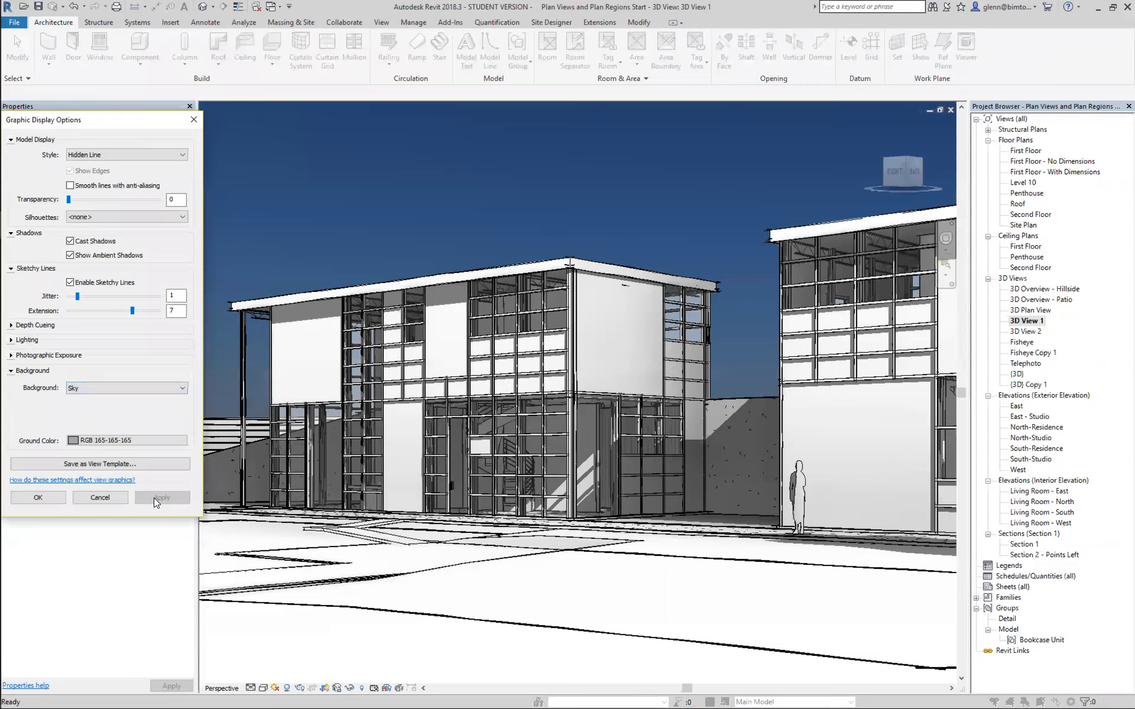
left_click(81, 389)
left_click(95, 417)
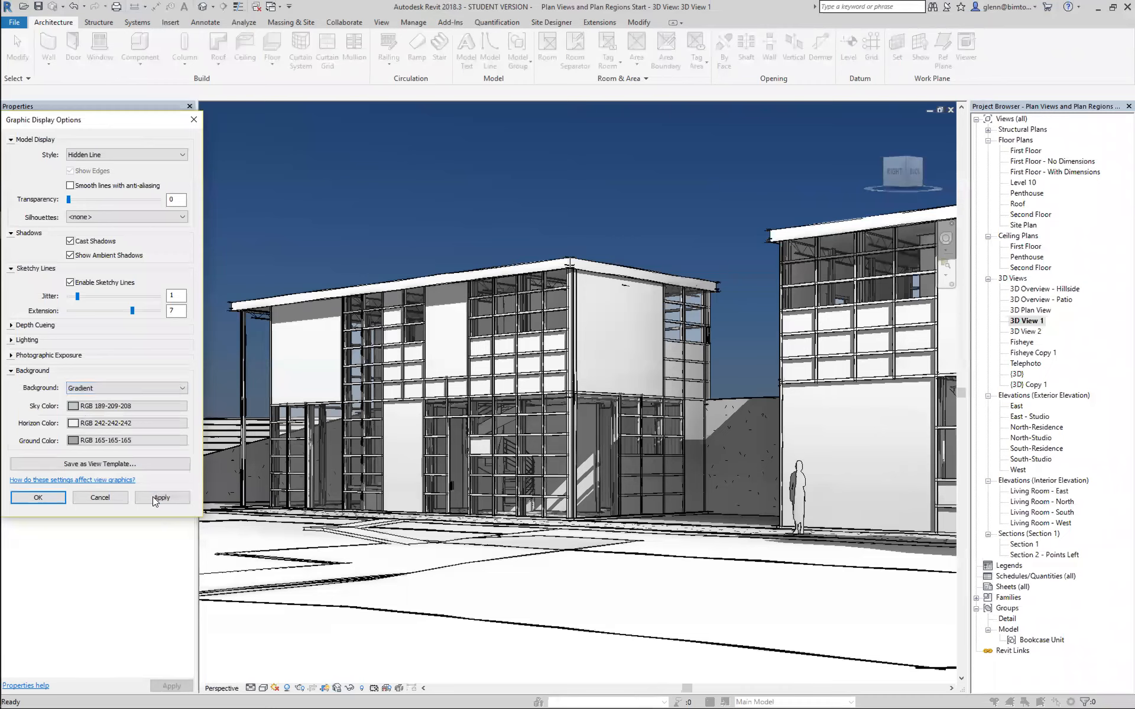
left_click(153, 497)
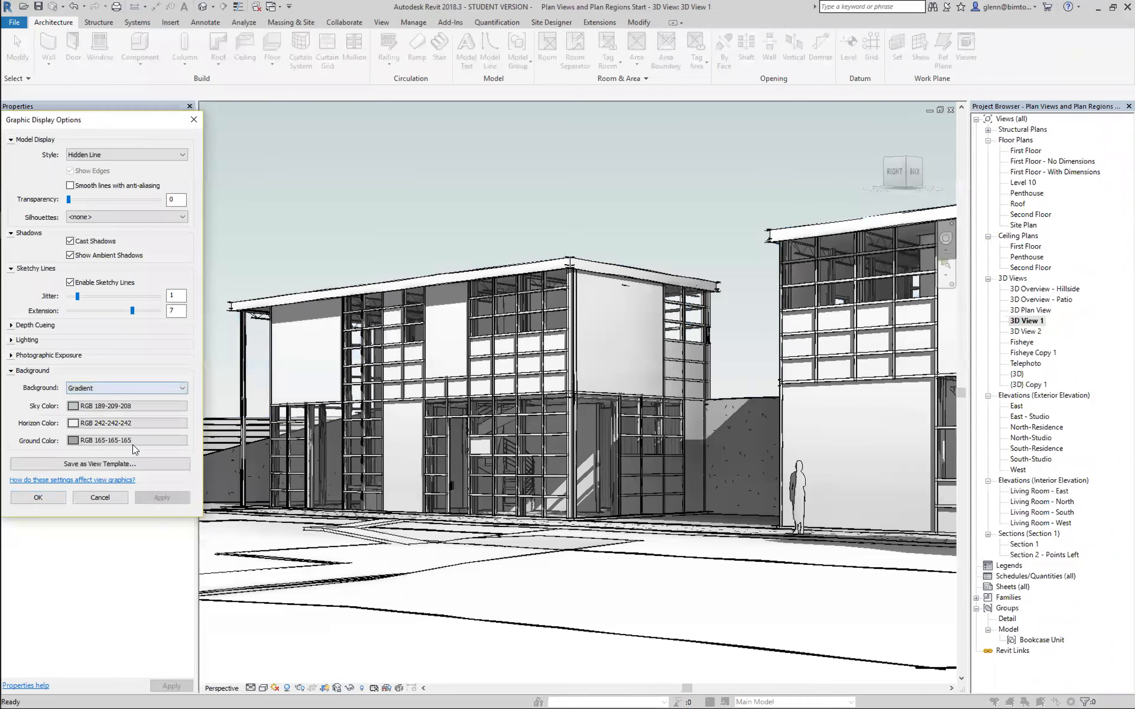
Set the background to the image corp1628.jpg from the Background Images folder, apply it and accept the graphic display options.
left_click(114, 388)
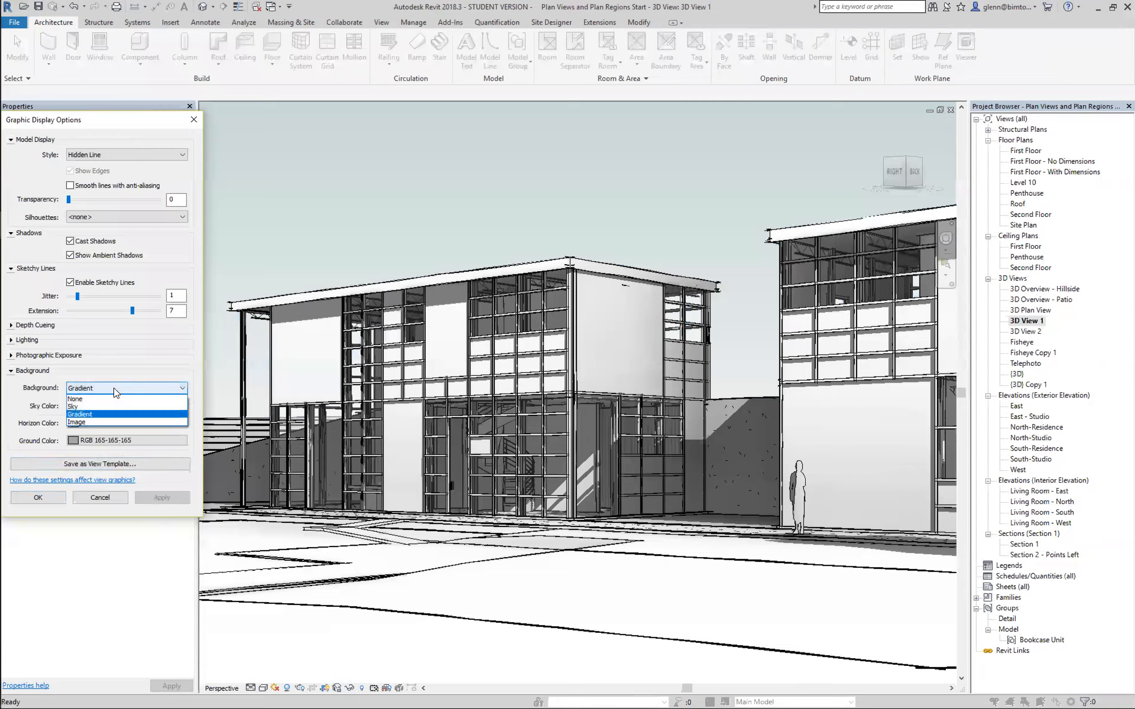
left_click(106, 419)
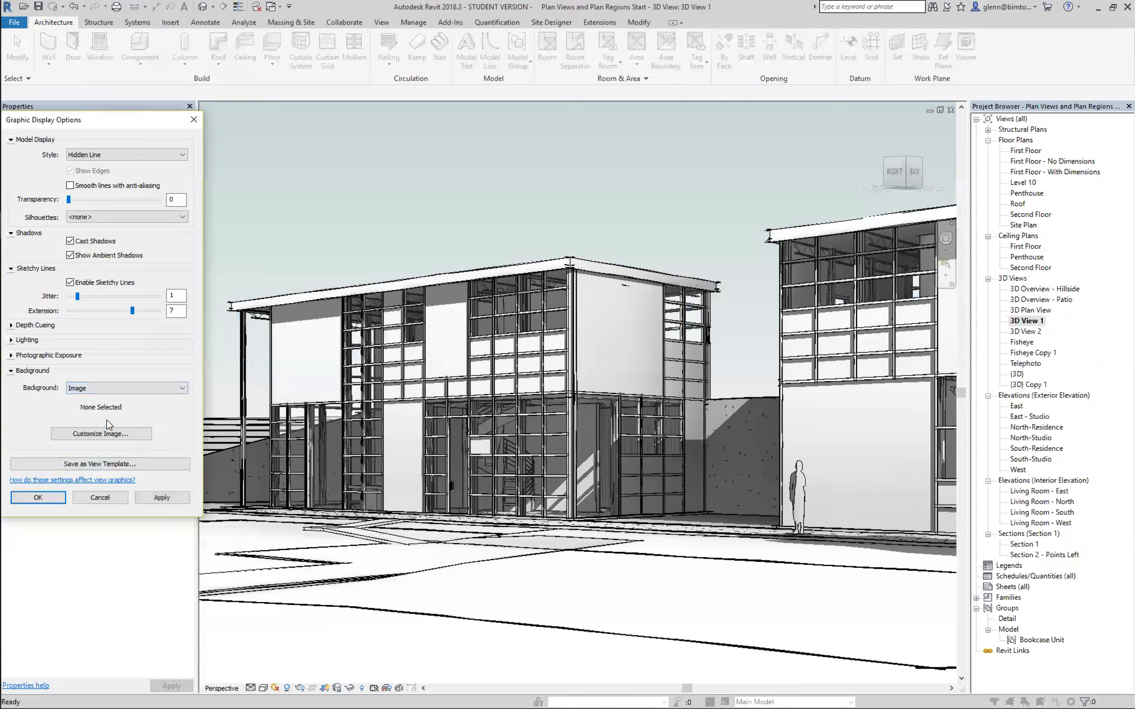
left_click(112, 438)
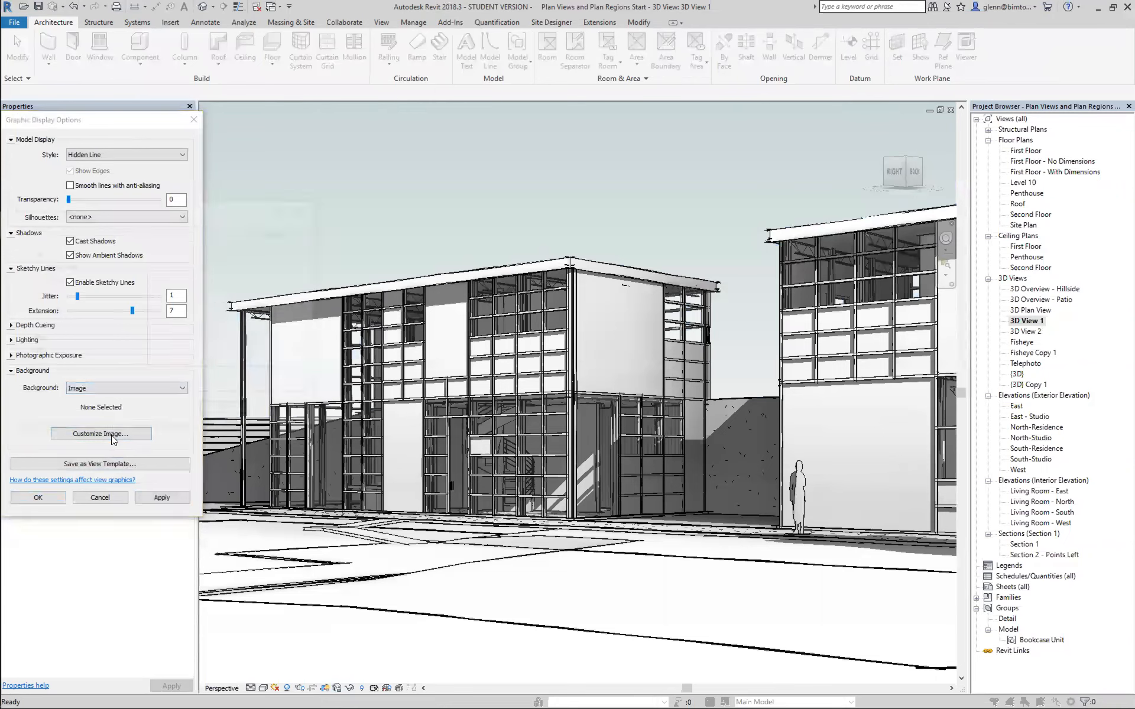
left_click(269, 233)
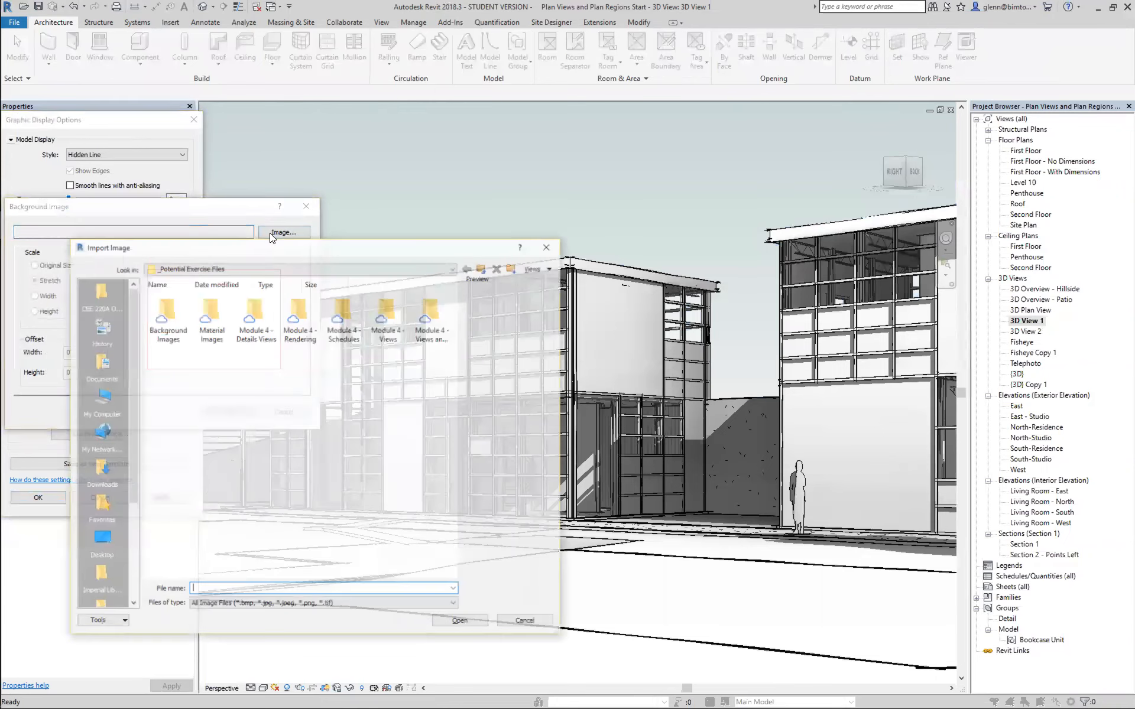
double_click(174, 306)
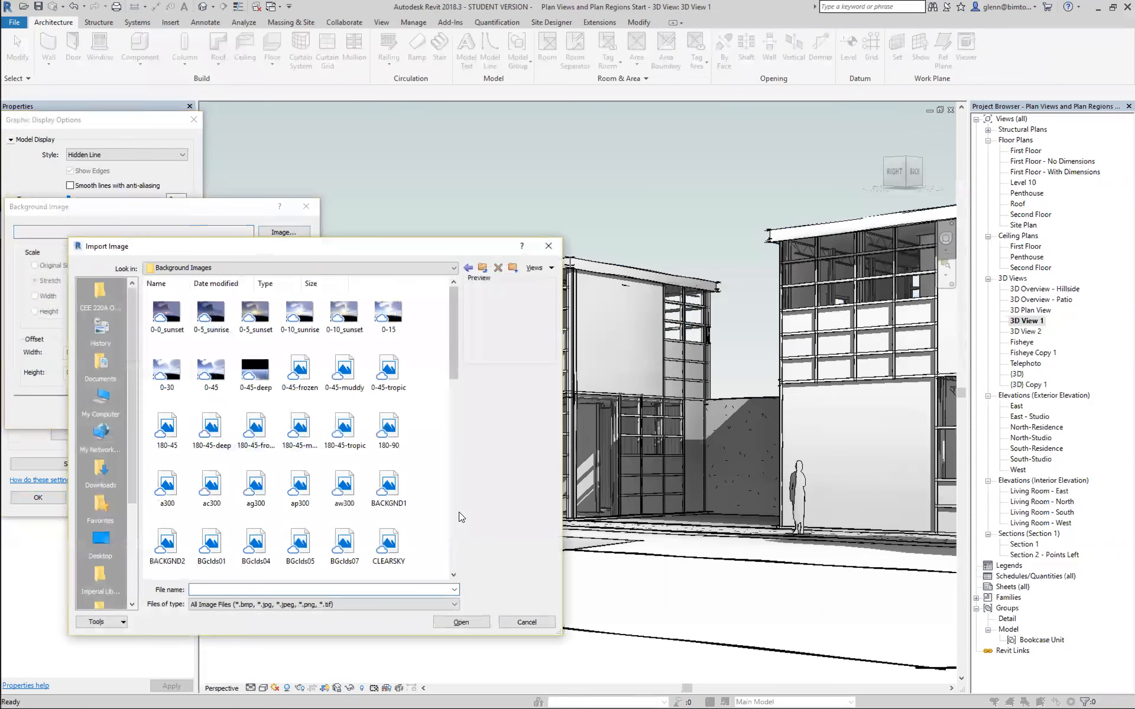
mouse_move(452, 363)
left_mouse_down()
mouse_move(452, 480)
mouse_move(449, 355)
left_mouse_up()
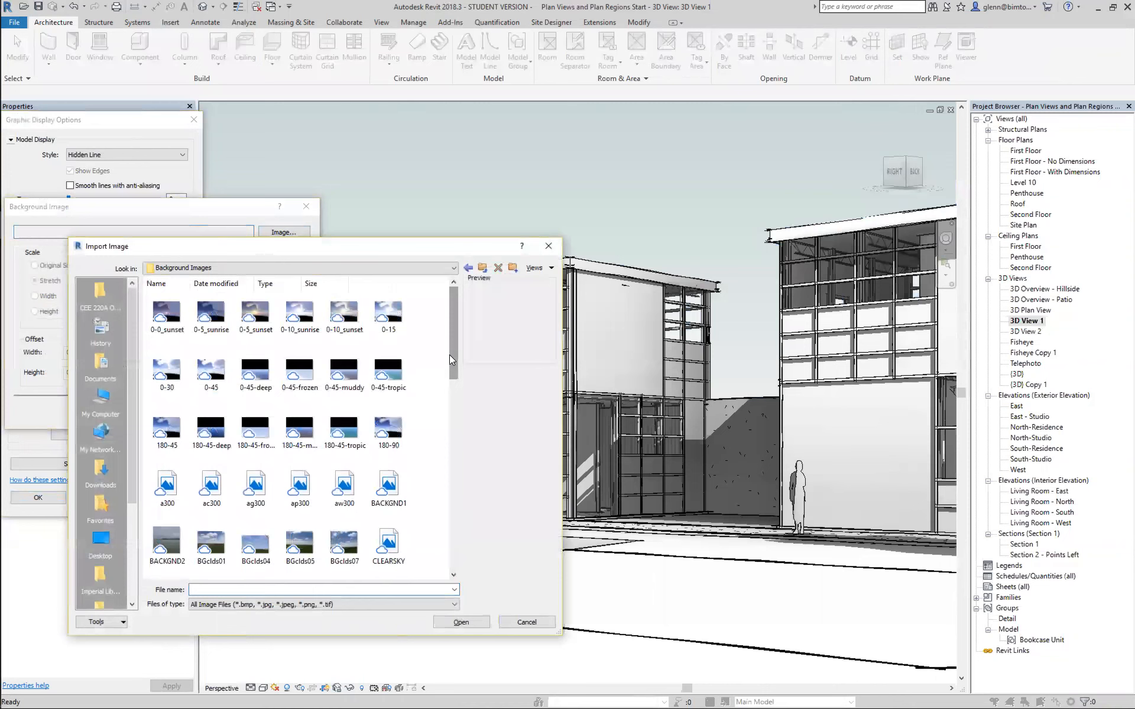
left_click(454, 549)
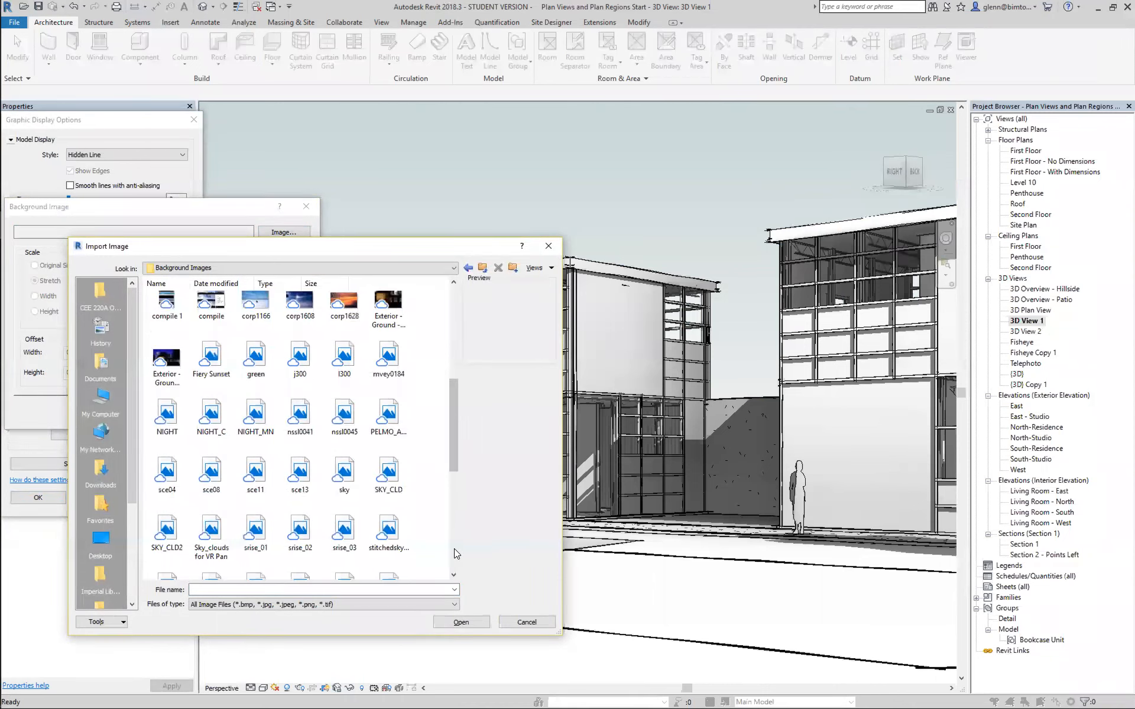
left_click(348, 303)
double_click(348, 303)
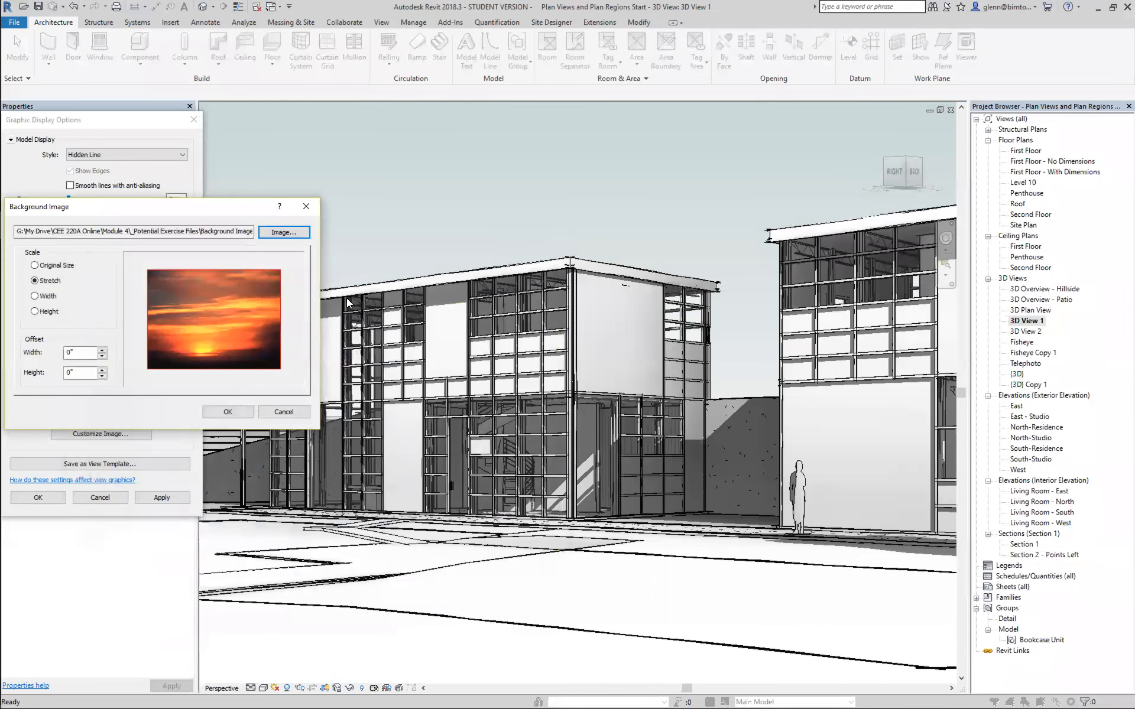
left_click(227, 412)
left_click(155, 497)
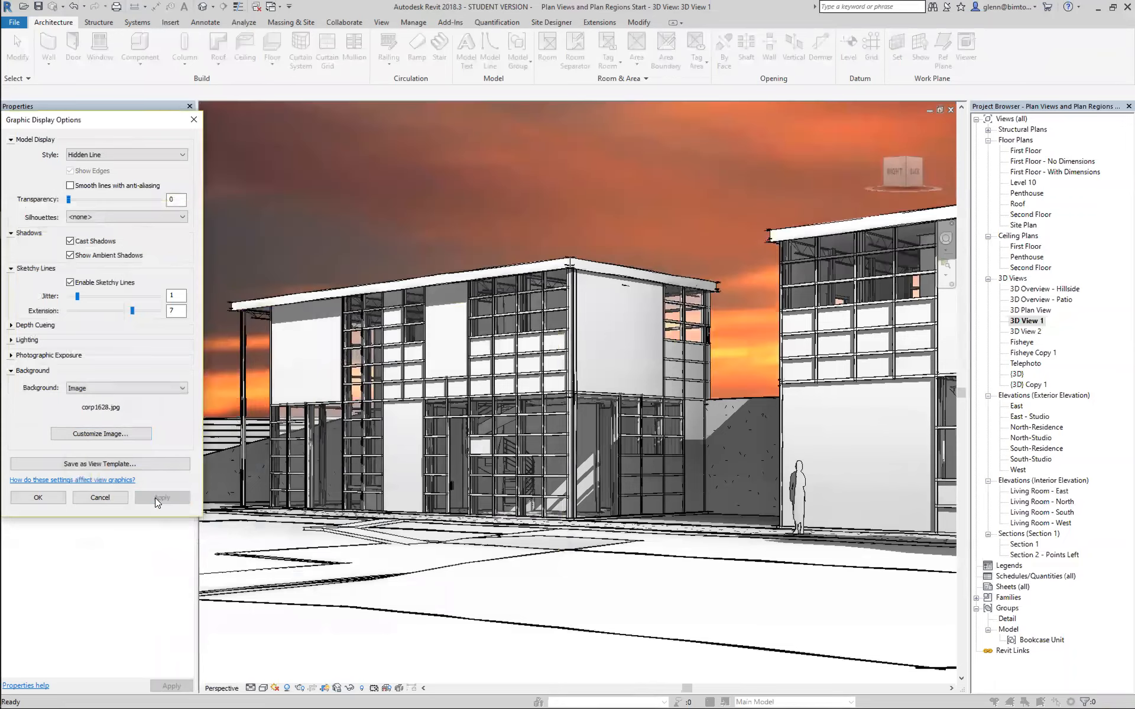
left_click(33, 495)
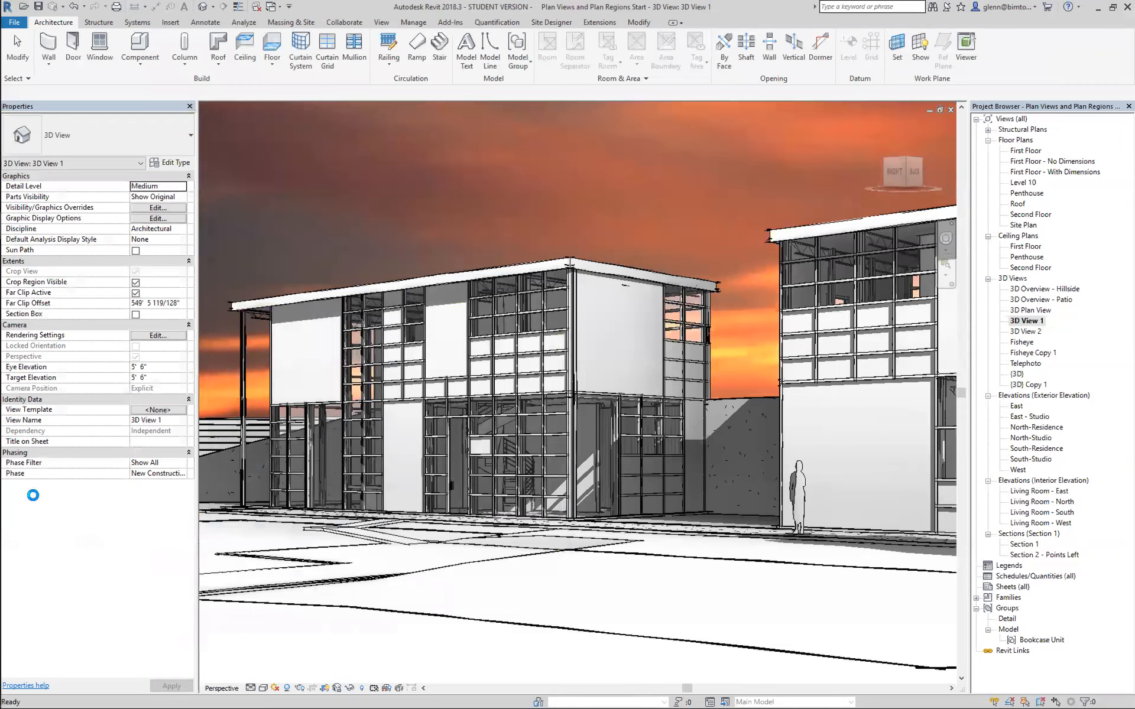